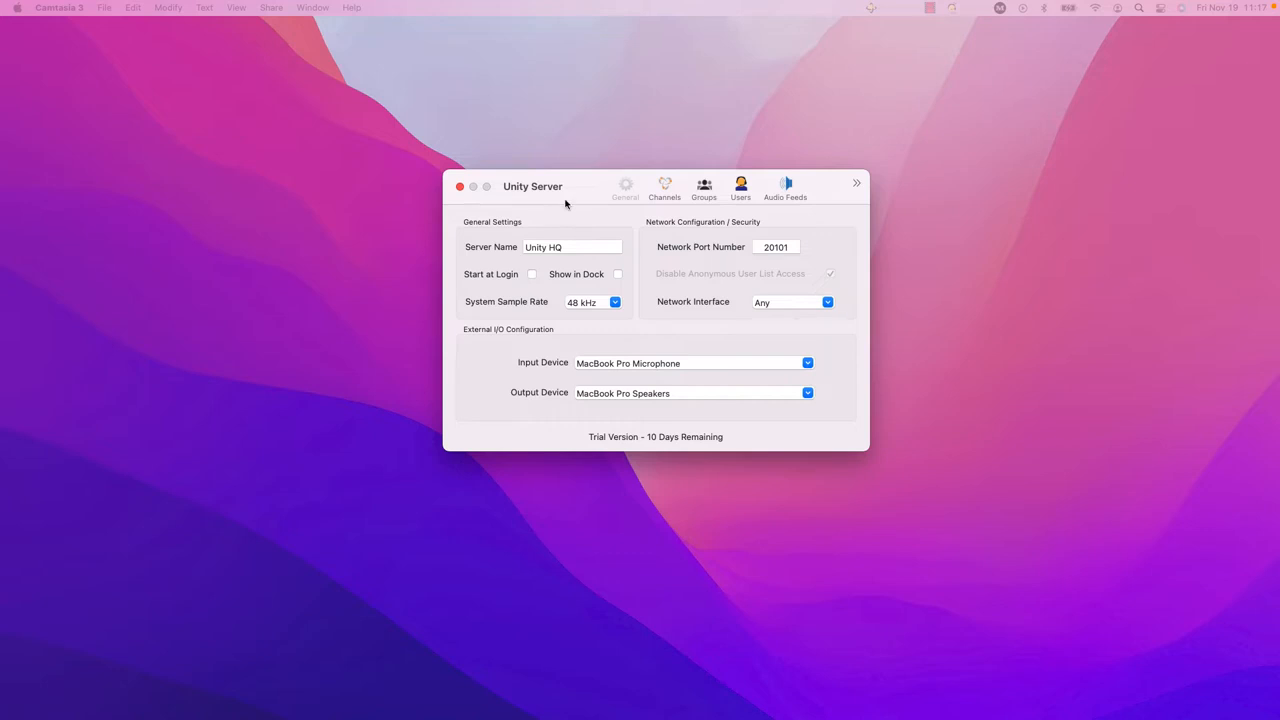
Step: Place the Unity Connect window (UDP port 20102, interface Any) beside the Unity Server window
{"action": "left_click_drag", "start_coordinate": [568, 192], "coordinate": [543, 186]}
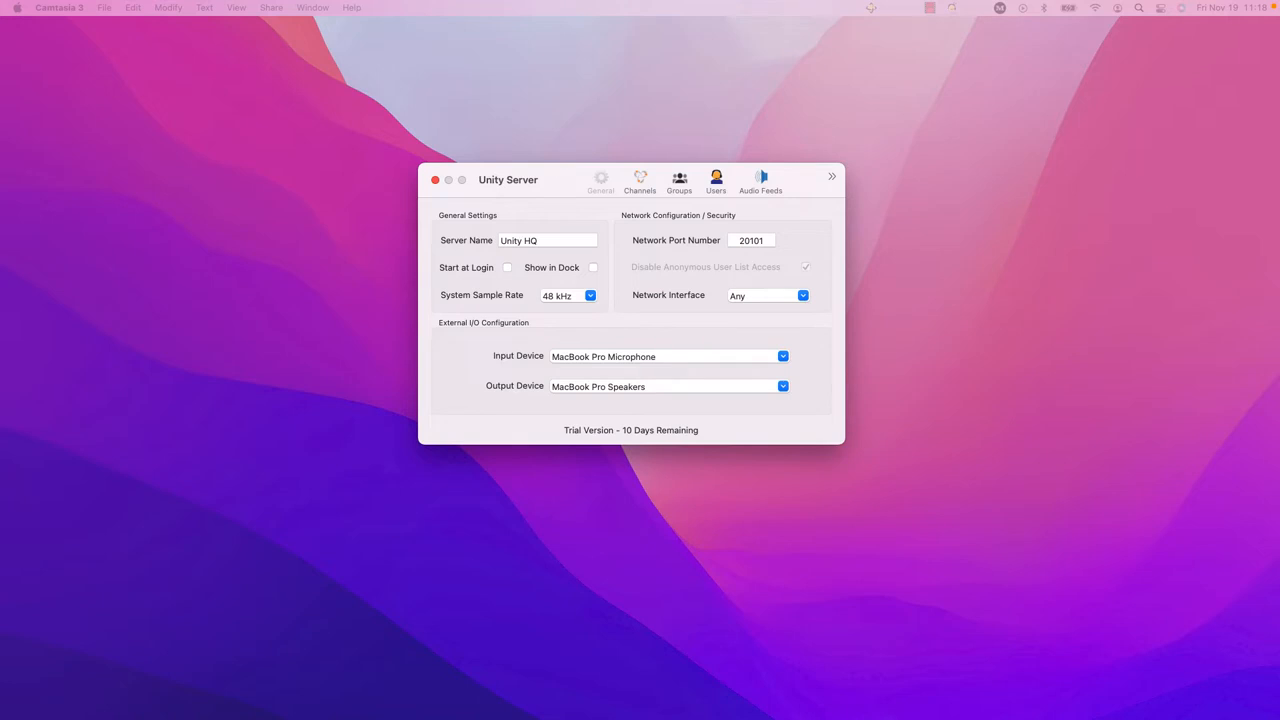
{"action": "left_click_drag", "start_coordinate": [0, 430], "coordinate": [207, 181]}
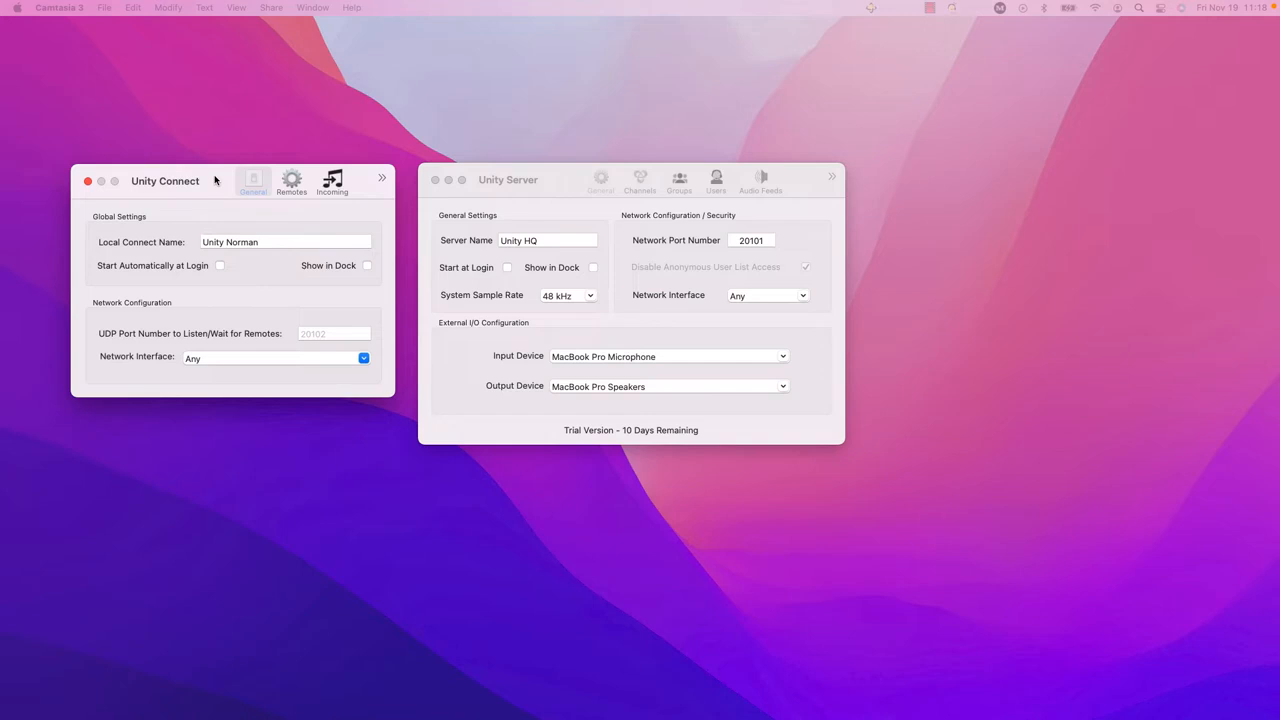
Step: Spread Unity Server and Unity Connect apart and show Unity Connect's Remotes list
{"action": "left_click", "coordinate": [560, 180]}
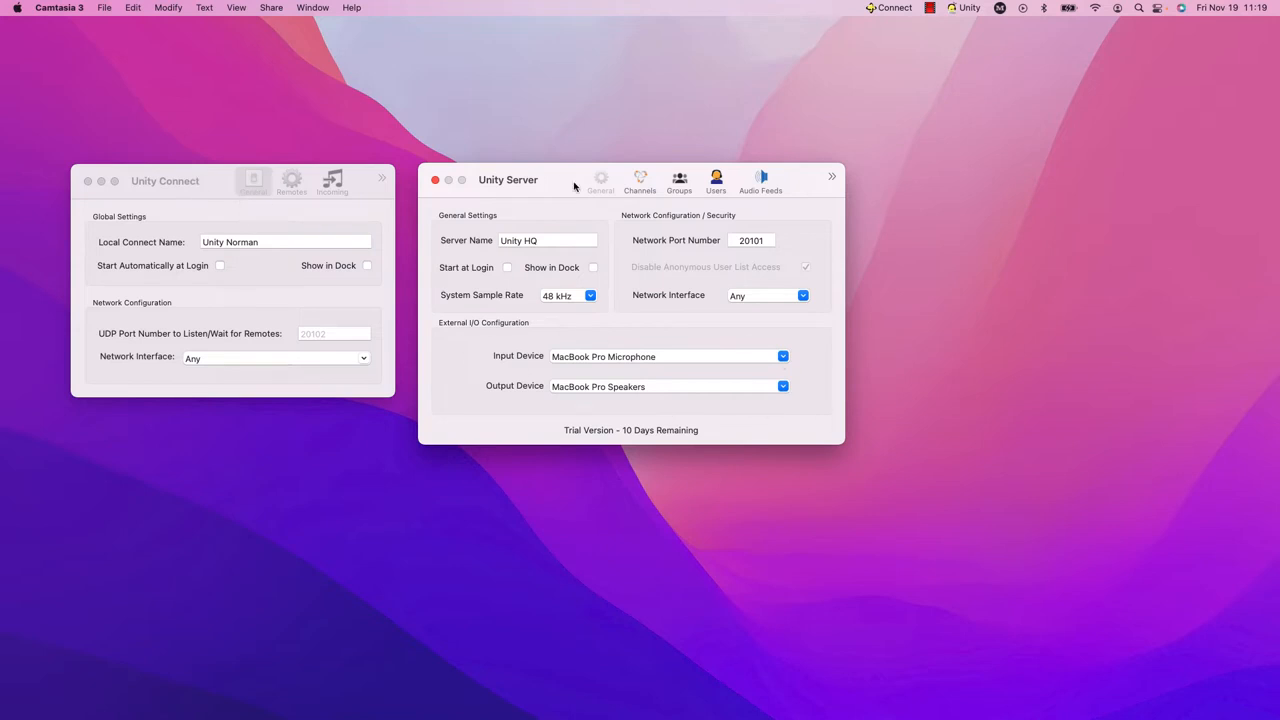
{"action": "left_click_drag", "start_coordinate": [570, 185], "coordinate": [760, 170]}
{"action": "left_click_drag", "start_coordinate": [182, 181], "coordinate": [361, 160]}
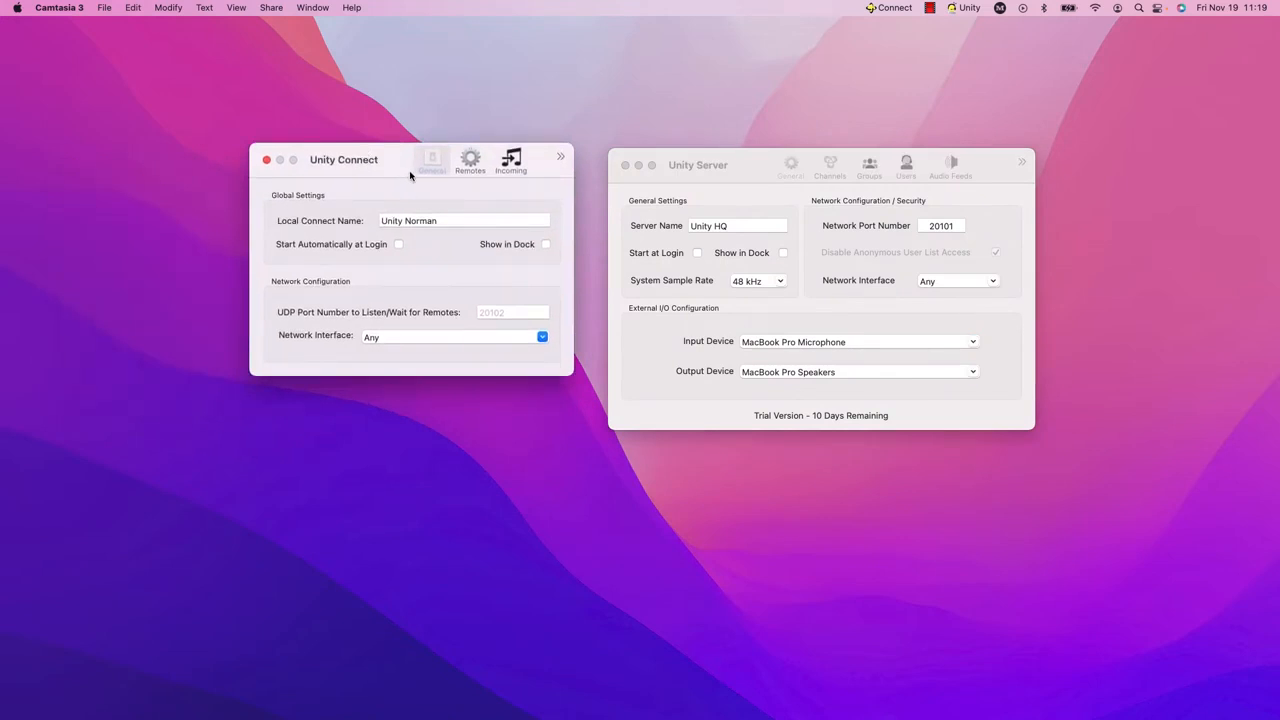
{"action": "left_click", "coordinate": [471, 162]}
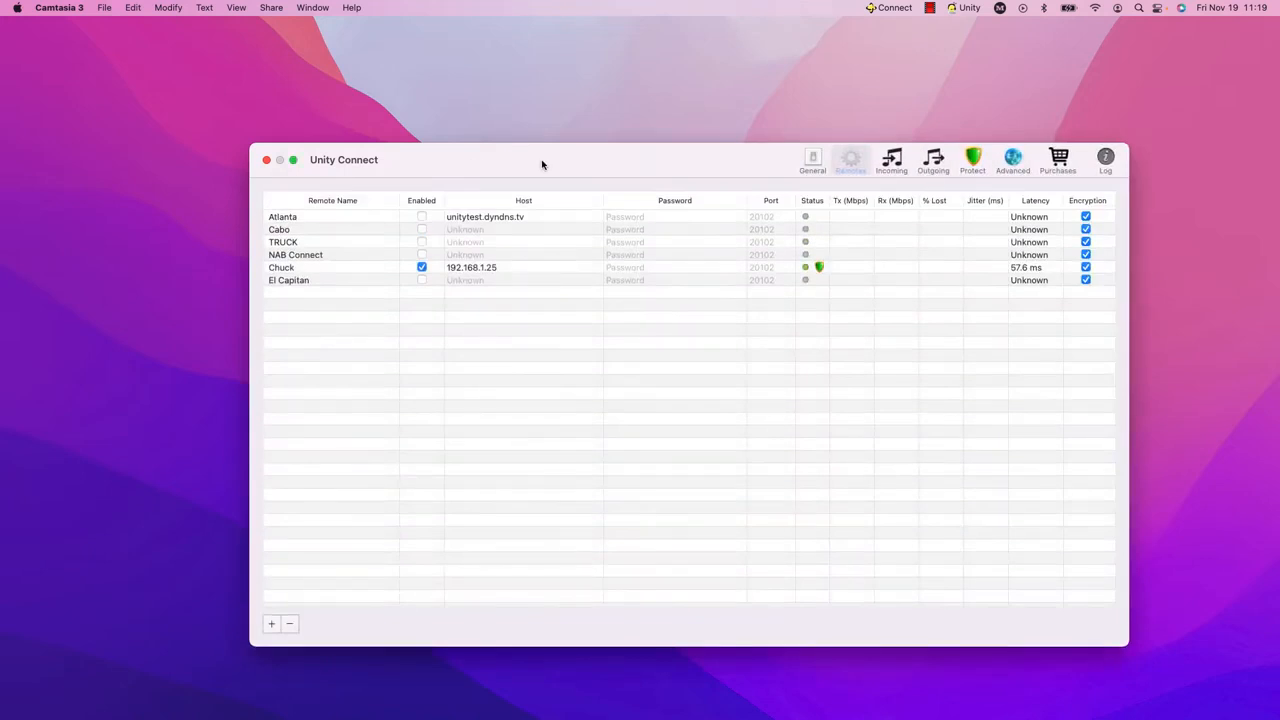
Step: Move the enlarged Unity Connect window up and bring the Loopback window over it
{"action": "left_click_drag", "start_coordinate": [543, 163], "coordinate": [486, 97]}
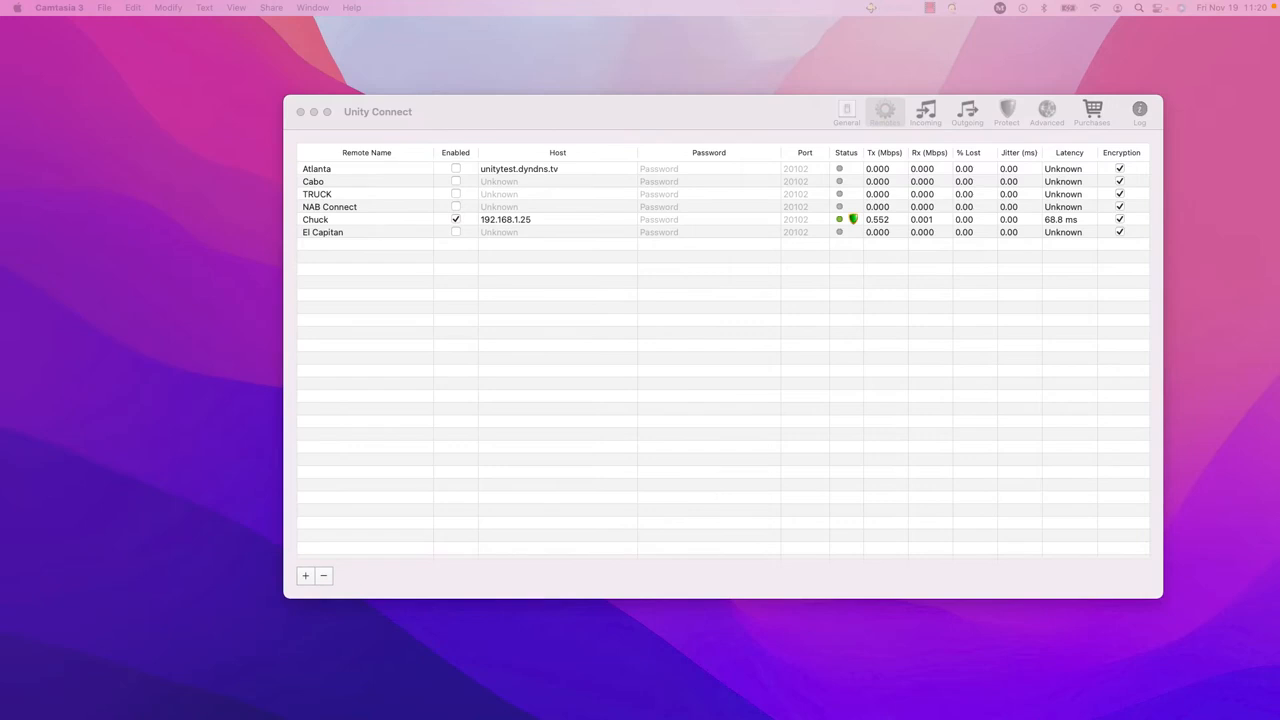
{"action": "left_click_drag", "start_coordinate": [0, 50], "coordinate": [897, 67]}
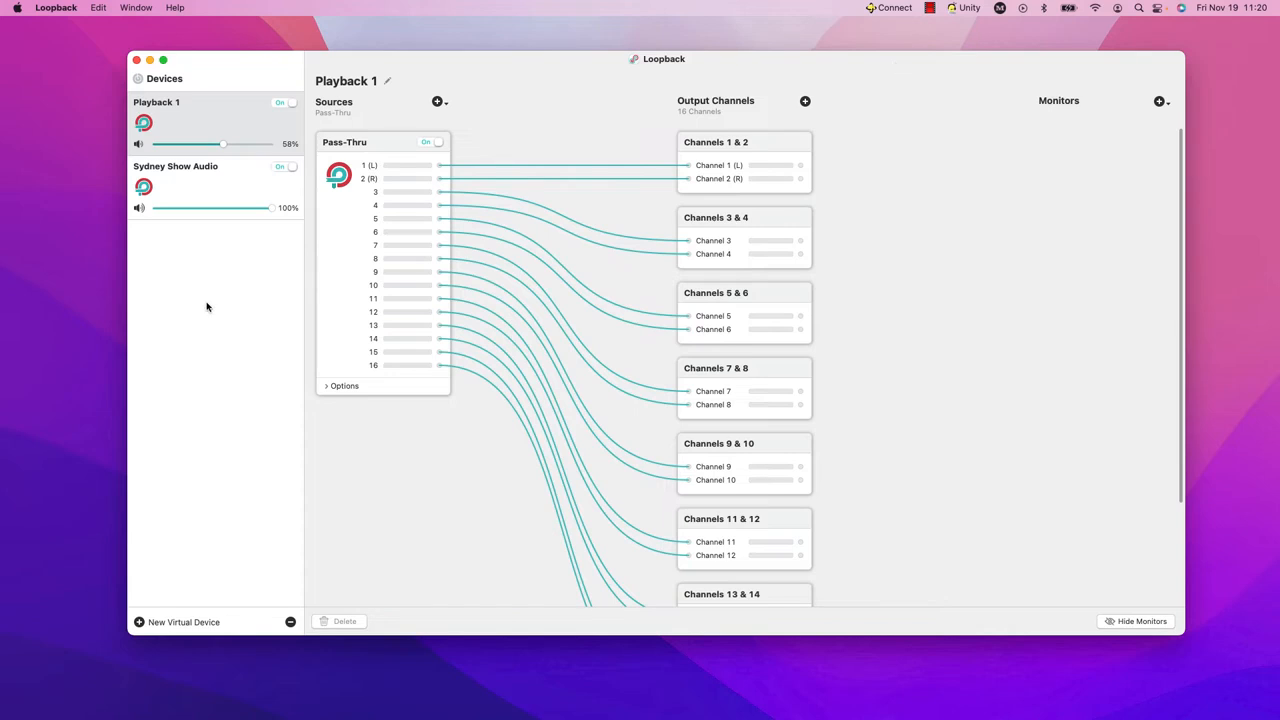
Step: Create a new Loopback virtual device named 'Connect to Intercom'
{"action": "left_click", "coordinate": [140, 623]}
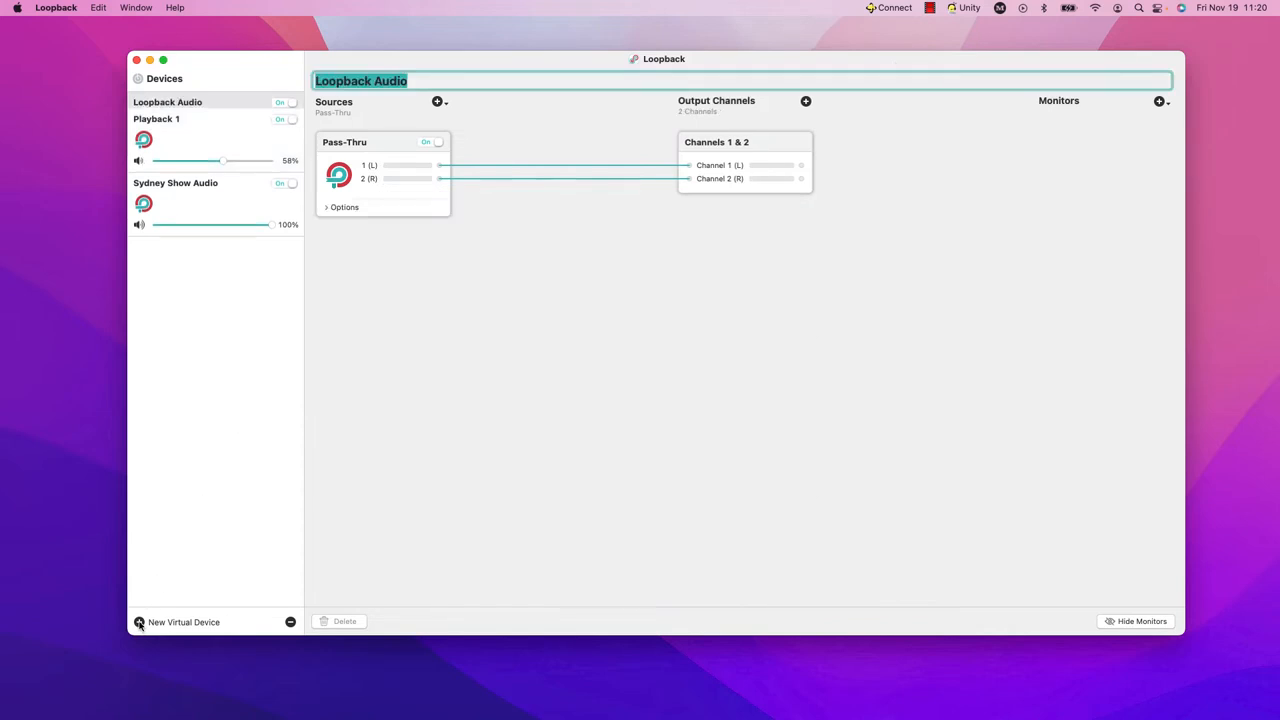
{"action": "left_click_drag", "start_coordinate": [411, 79], "coordinate": [338, 79]}
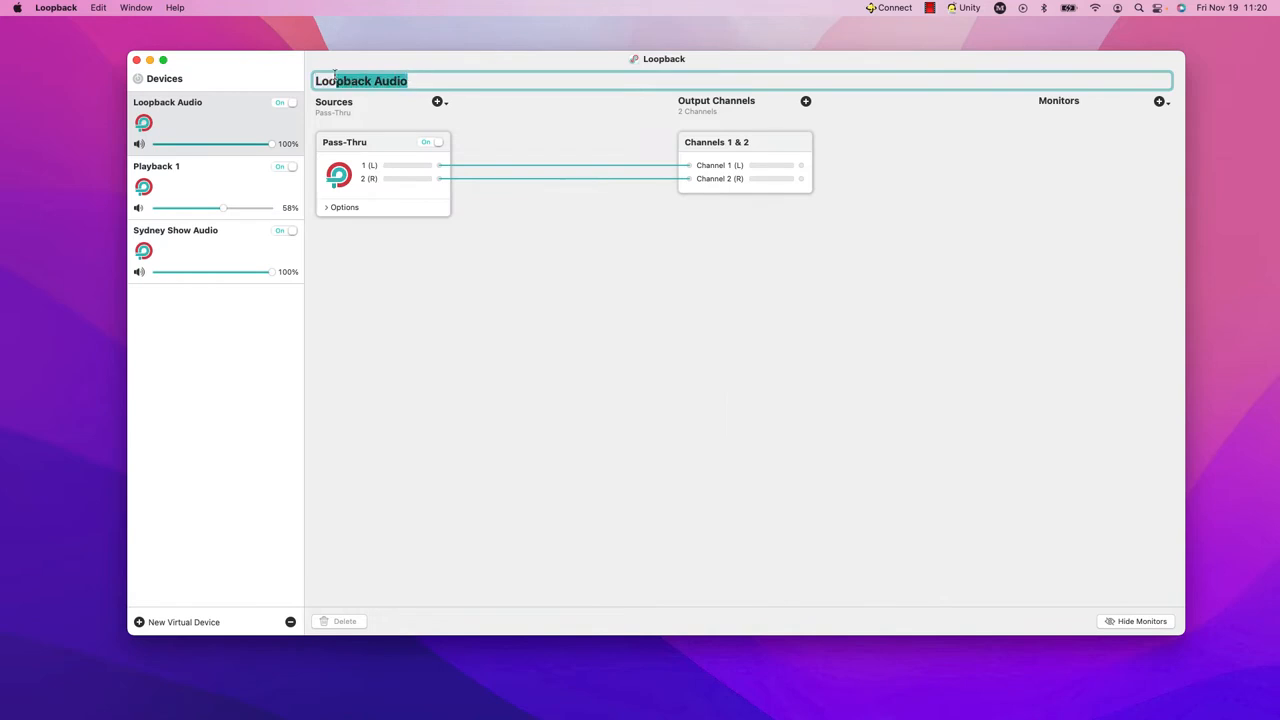
{"action": "key", "text": "Return"}
{"action": "left_click", "coordinate": [421, 81]}
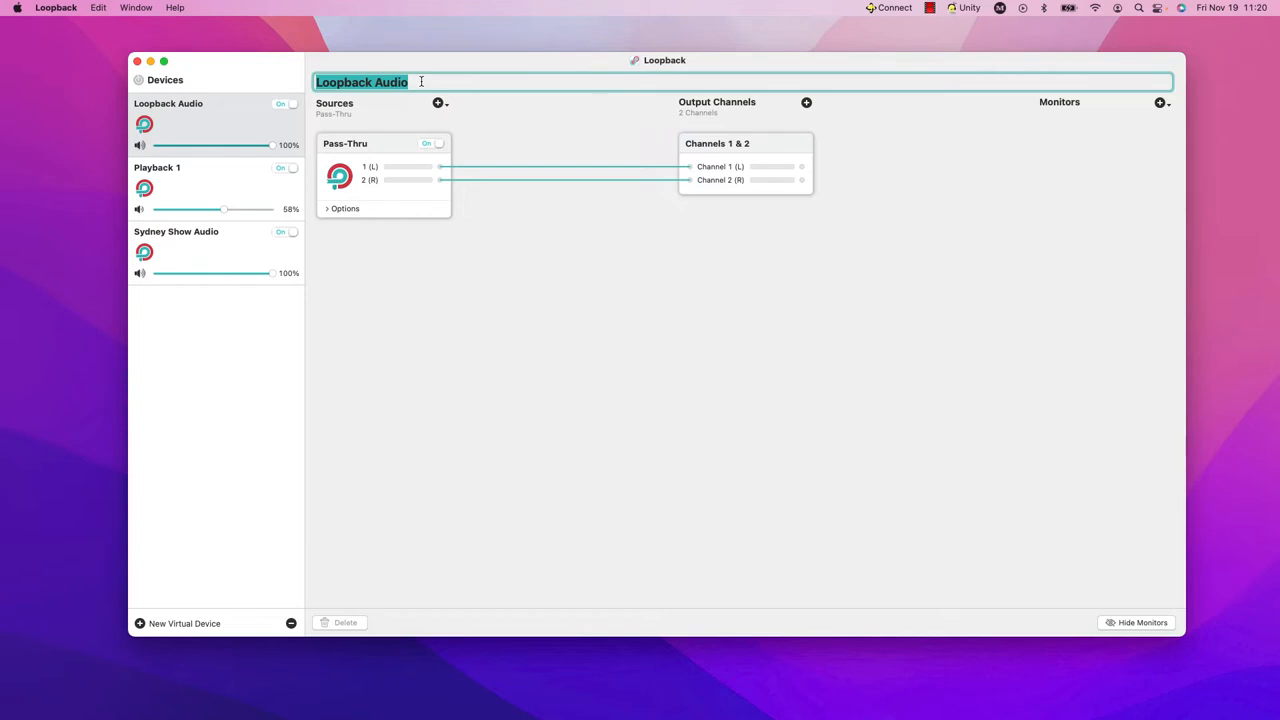
{"action": "type", "text": "Connect to "}
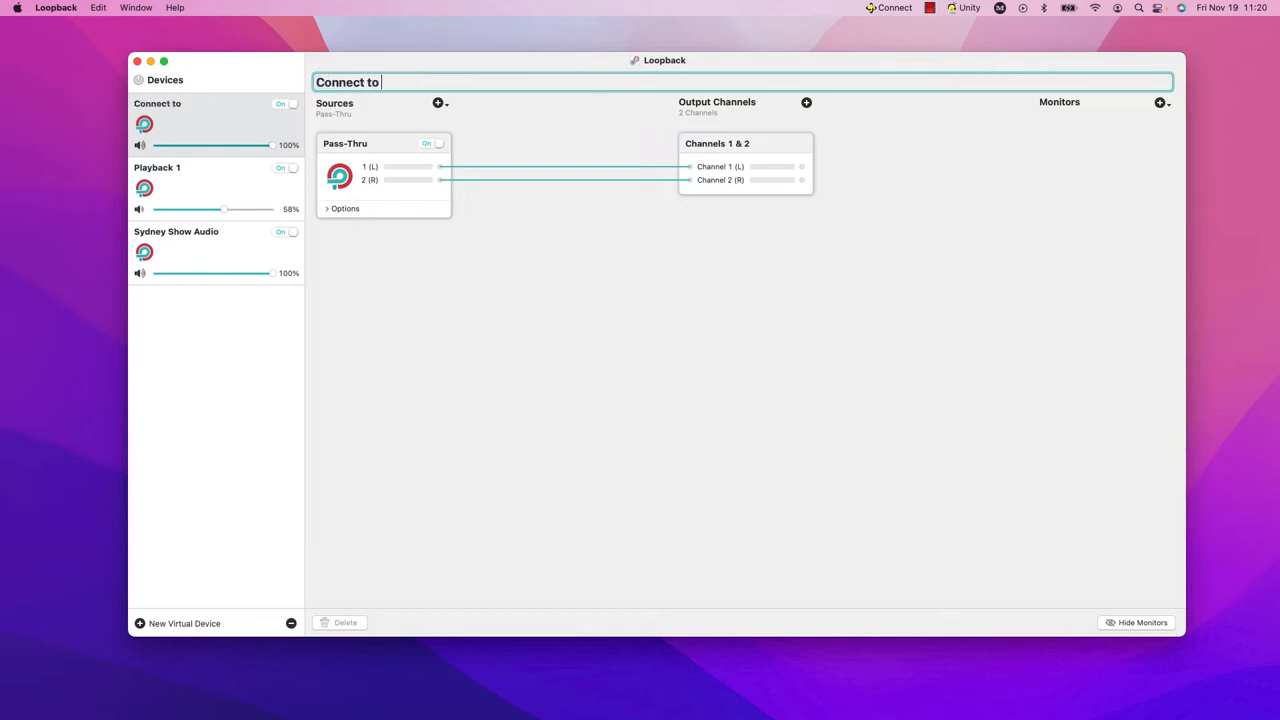
{"action": "type", "text": "Intercom"}
{"action": "key", "text": "Return"}
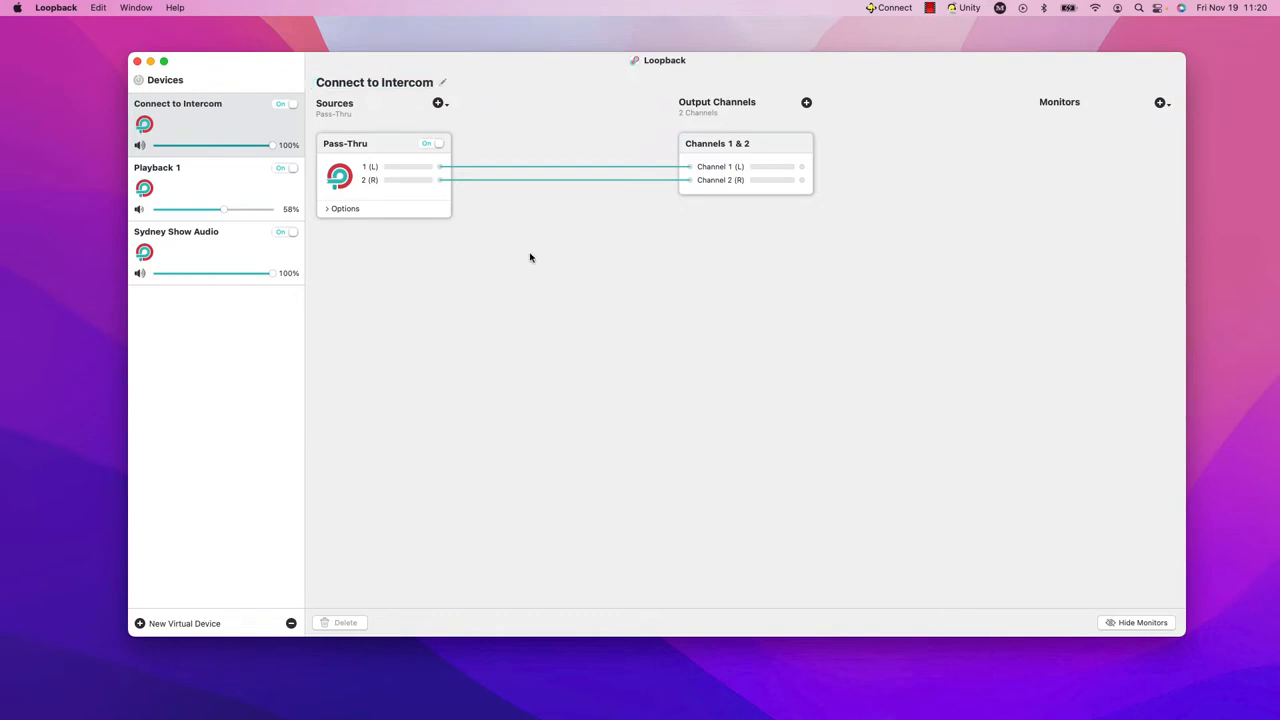
Step: Expand Connect to Intercom to 8 output channels, then add another new virtual device
{"action": "left_click", "coordinate": [806, 102]}
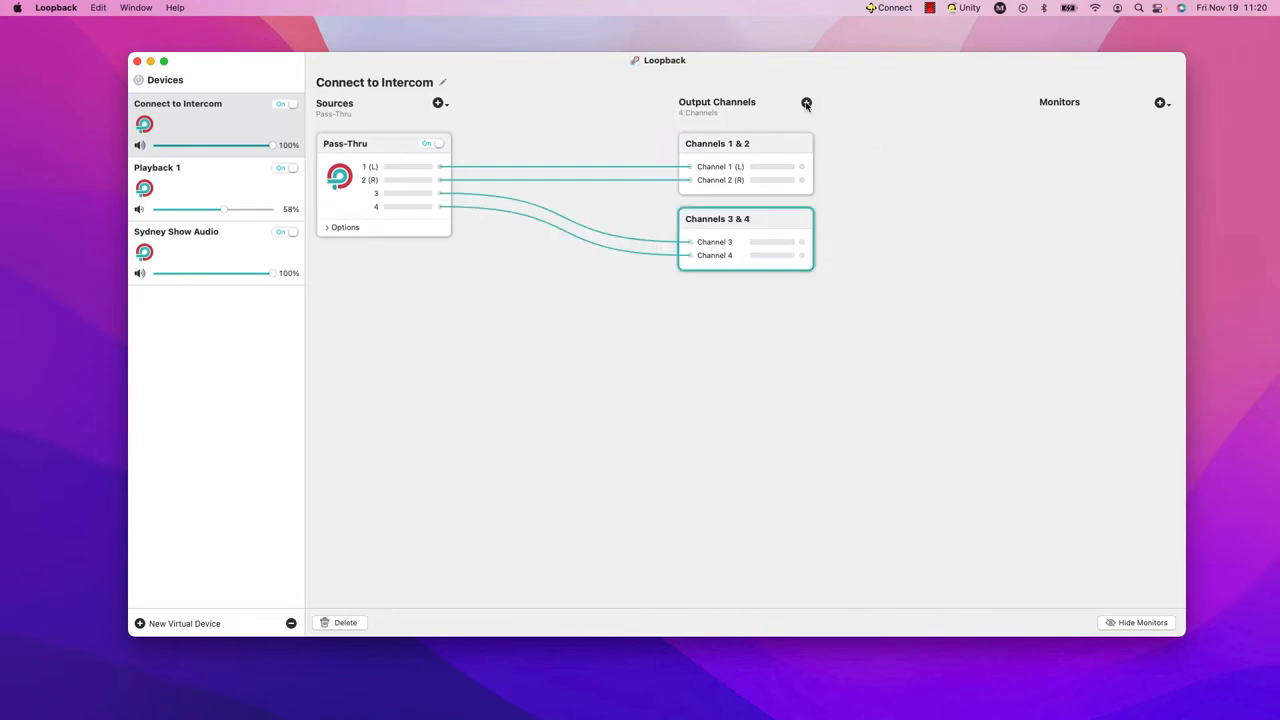
{"action": "left_click", "coordinate": [806, 103]}
{"action": "left_click", "coordinate": [806, 103]}
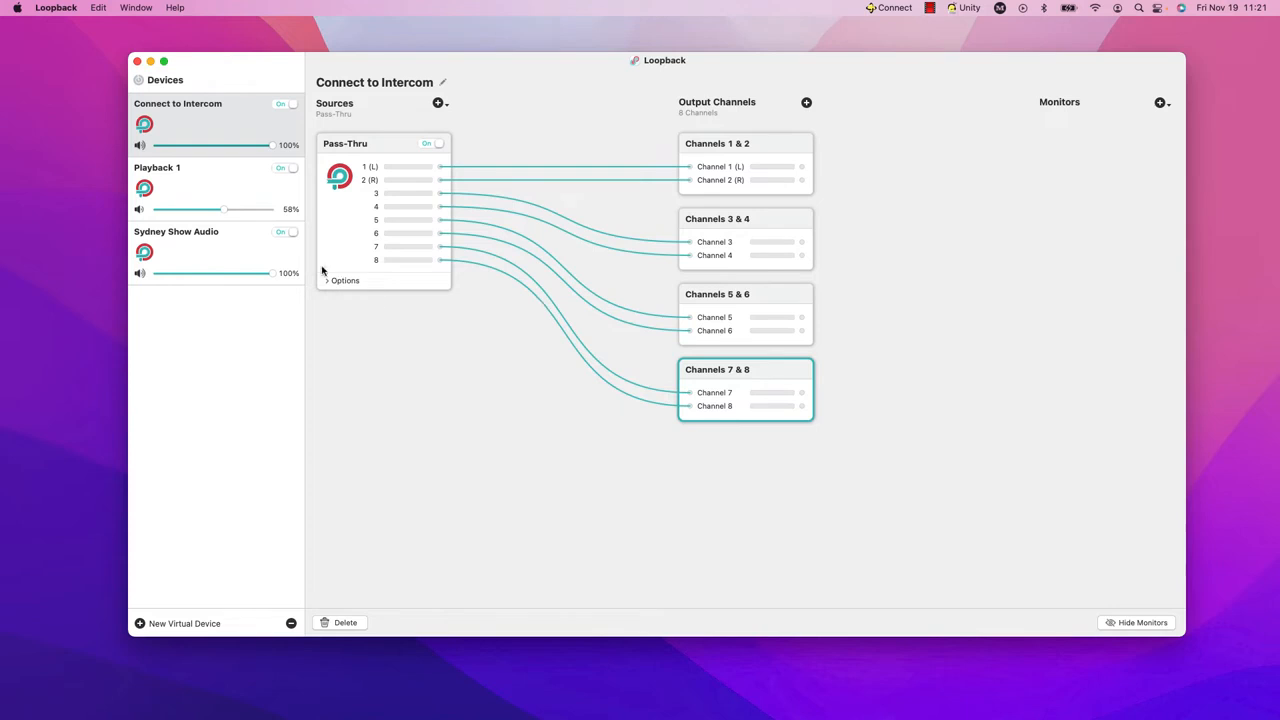
{"action": "left_click", "coordinate": [140, 623]}
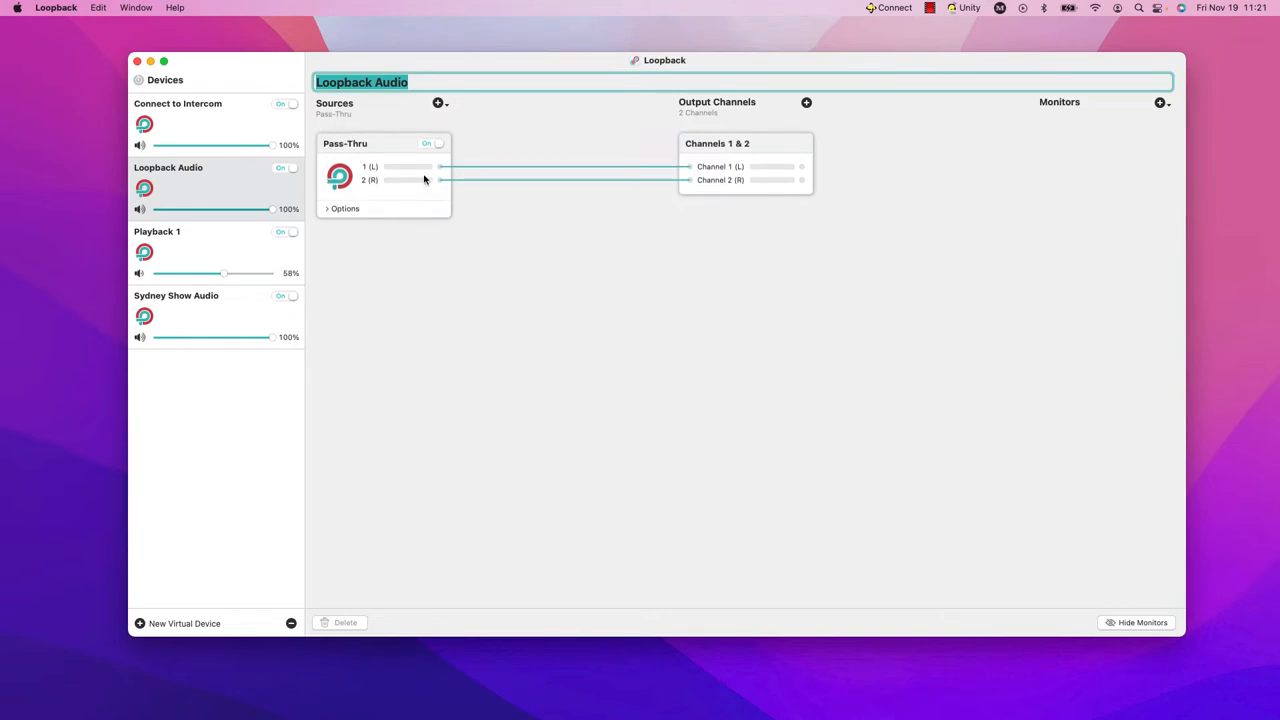
Step: Replace the second device's default name with 'Intercom to Connect'
{"action": "left_click_drag", "start_coordinate": [419, 88], "coordinate": [289, 74]}
{"action": "type", "text": "Intercom "}
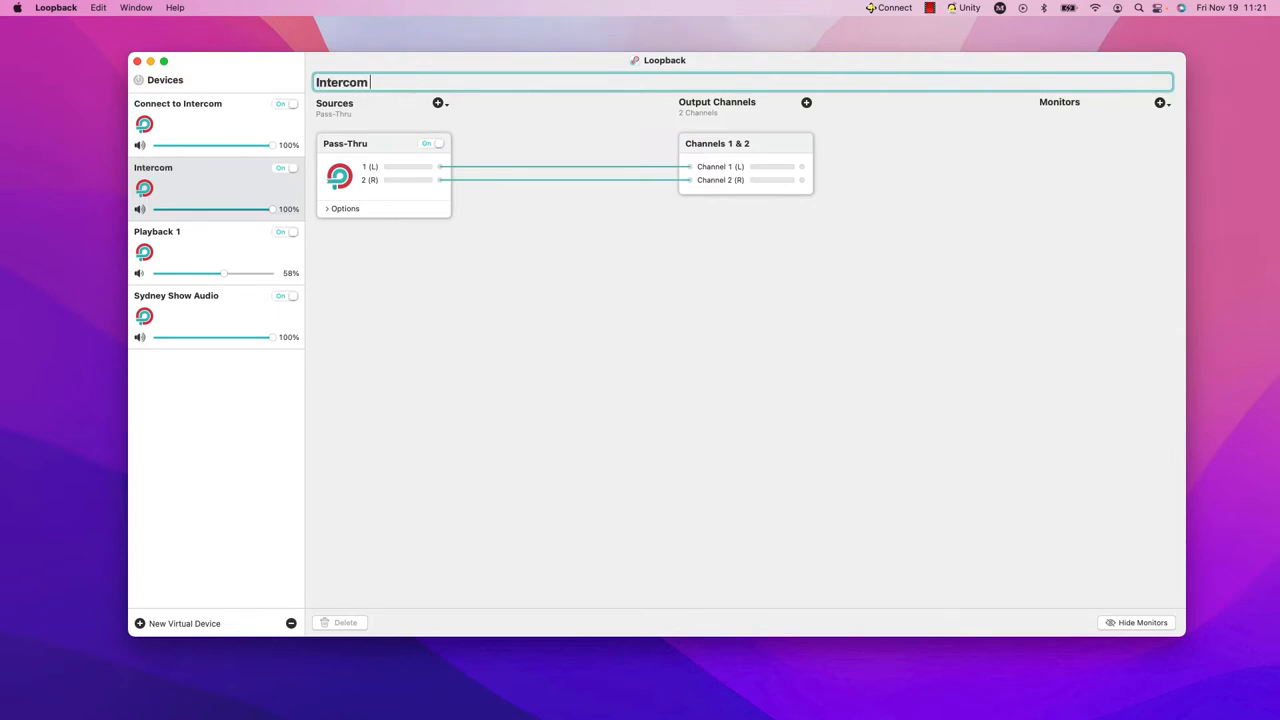
{"action": "type", "text": "to Connect"}
{"action": "left_click", "coordinate": [211, 185]}
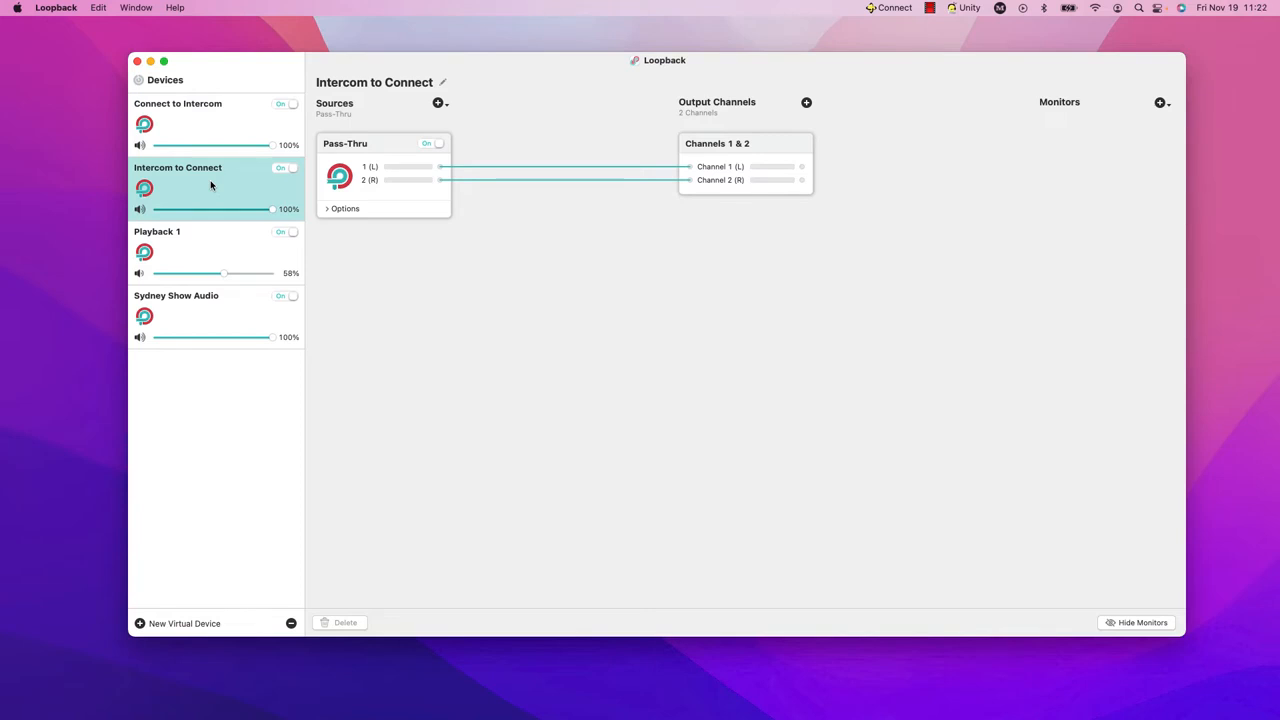
Step: Expand Intercom to Connect to 8 pass-through channels, matching Connect to Intercom's outputs 1–8
{"action": "left_click", "coordinate": [209, 128]}
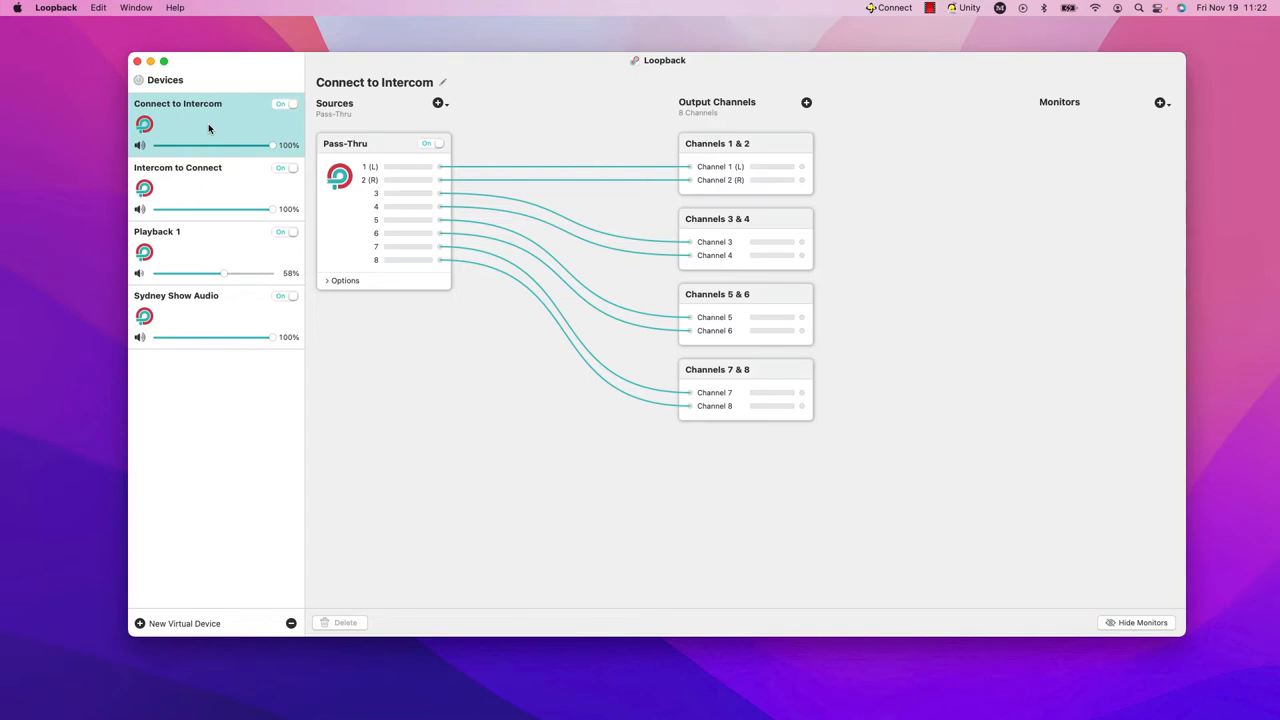
{"action": "left_click", "coordinate": [203, 190]}
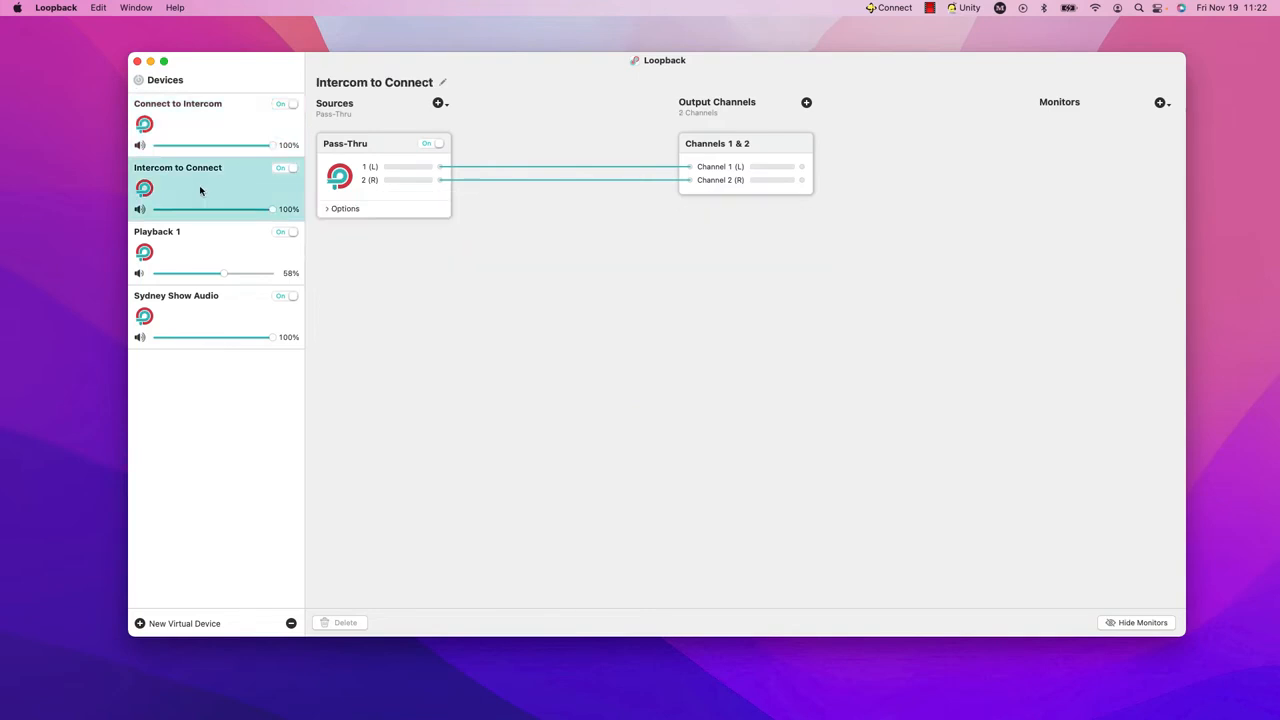
{"action": "left_click", "coordinate": [806, 103]}
{"action": "left_click", "coordinate": [806, 103]}
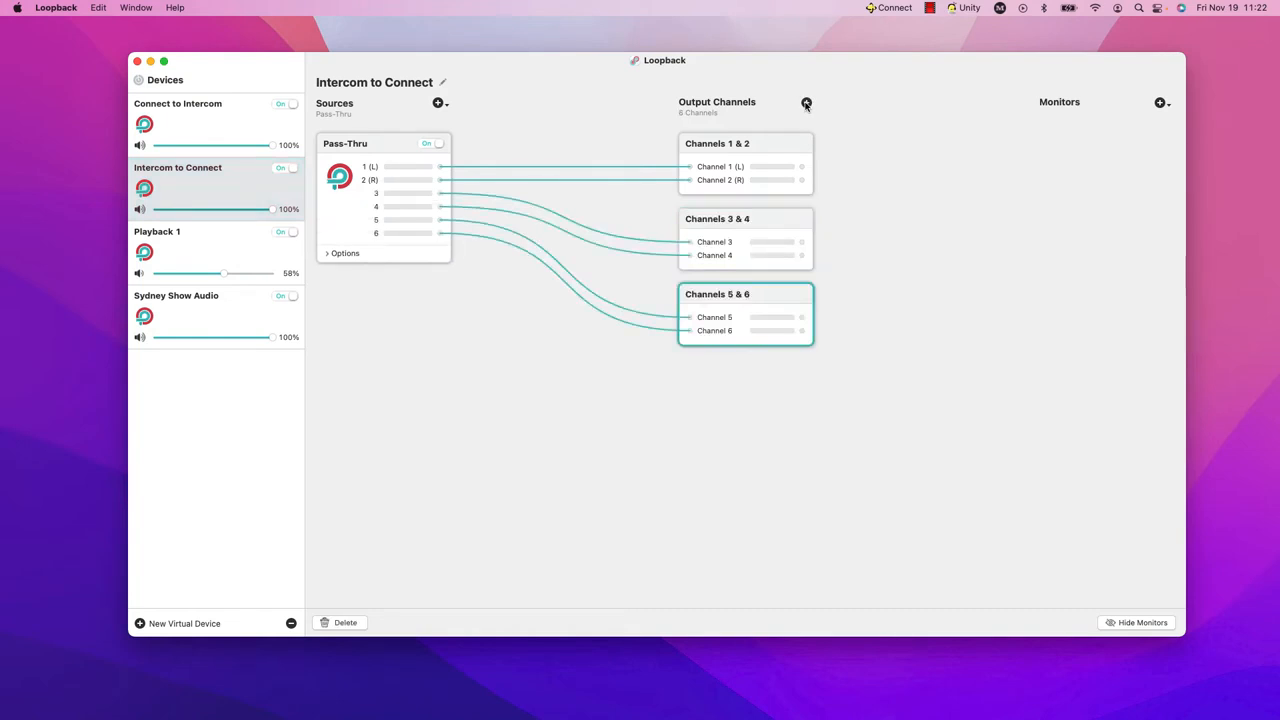
{"action": "left_click", "coordinate": [806, 103]}
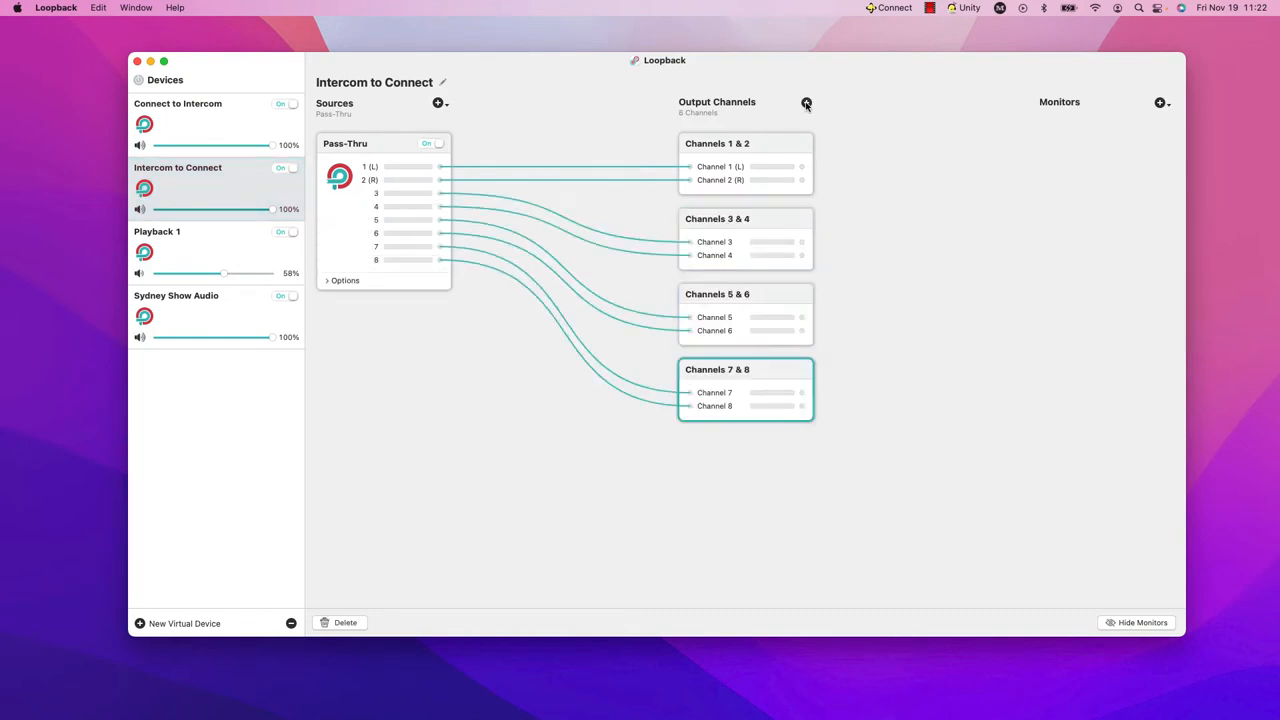
{"action": "left_click", "coordinate": [197, 123]}
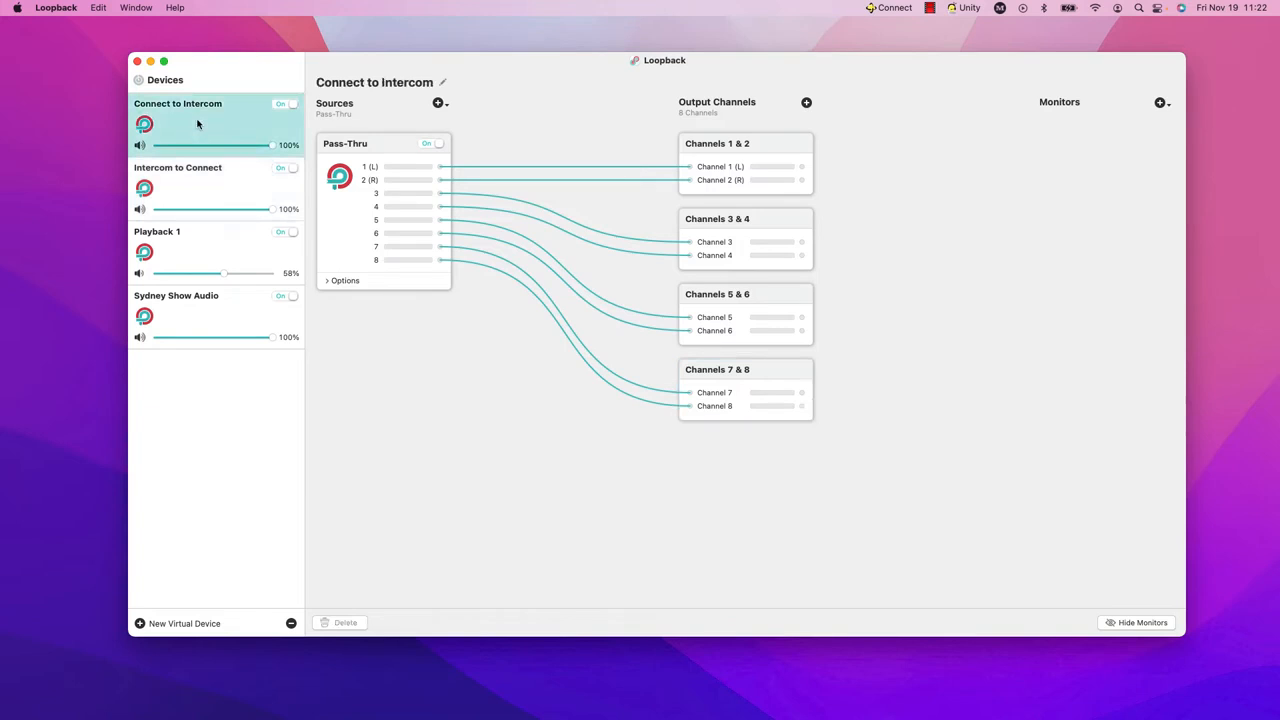
{"action": "left_click", "coordinate": [203, 182]}
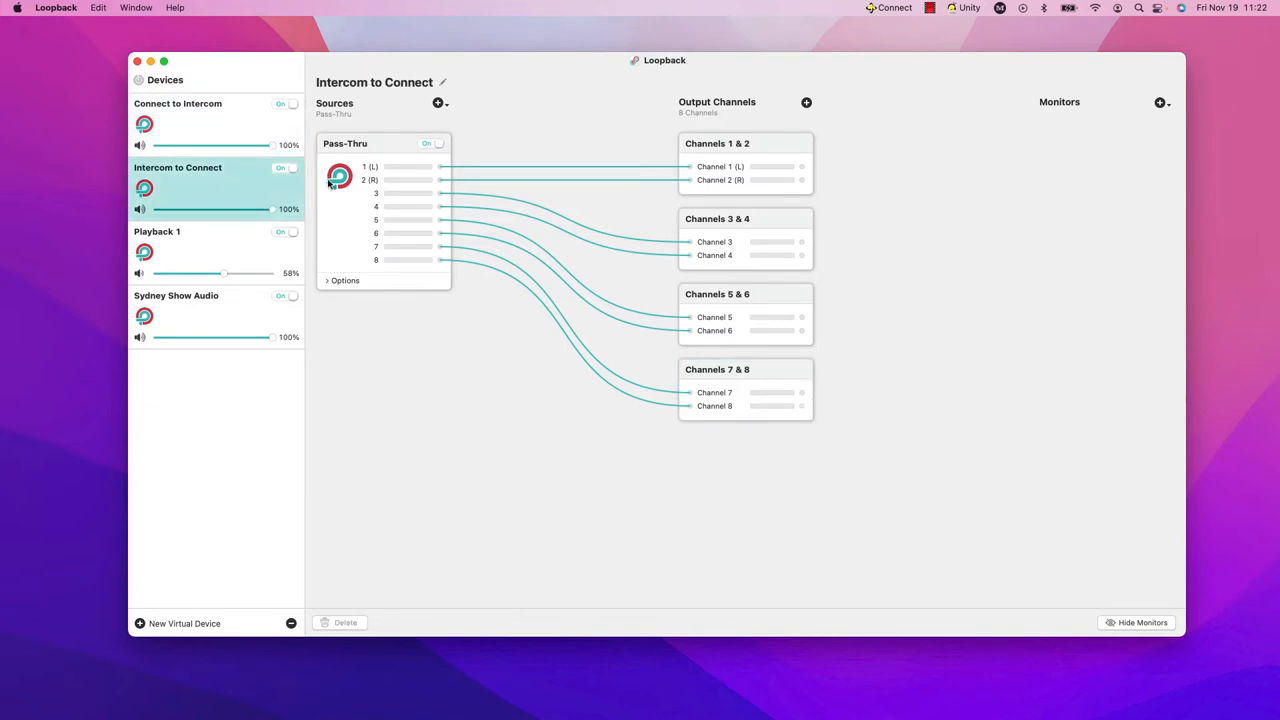
{"action": "left_click_drag", "start_coordinate": [153, 68], "coordinate": [122, 83]}
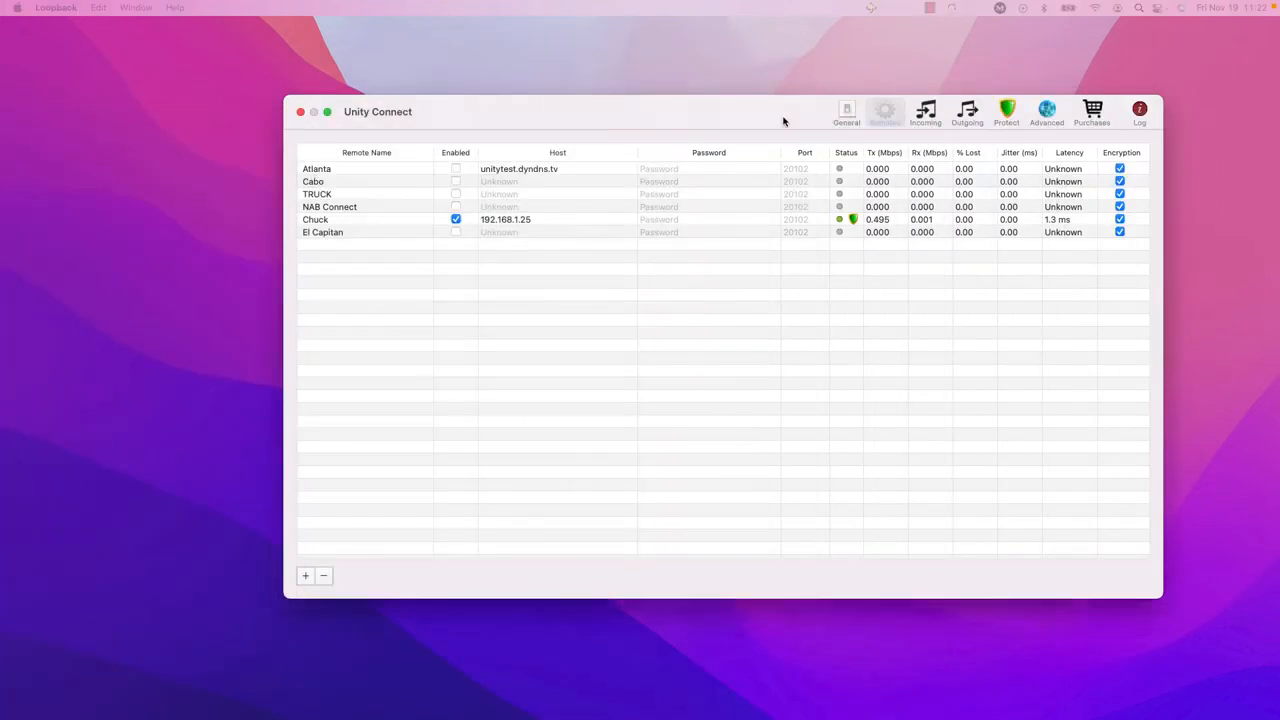
Step: Quit Unity Connect, confirming the exit, and then quit Unity Server
{"action": "mouse_move", "coordinate": [790, 124]}
{"action": "left_mouse_down"}
{"action": "mouse_move", "coordinate": [802, 145]}
{"action": "mouse_move", "coordinate": [792, 121]}
{"action": "left_mouse_up"}
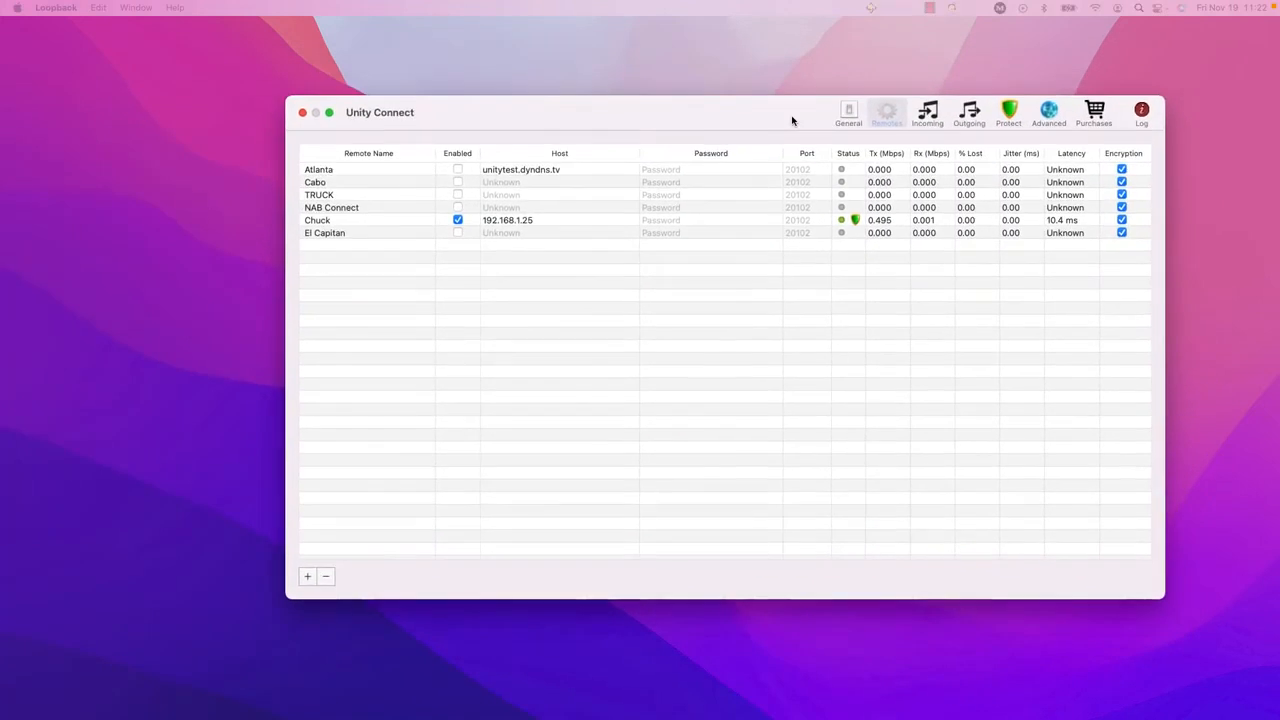
{"action": "left_click", "coordinate": [900, 9]}
{"action": "left_click", "coordinate": [928, 196]}
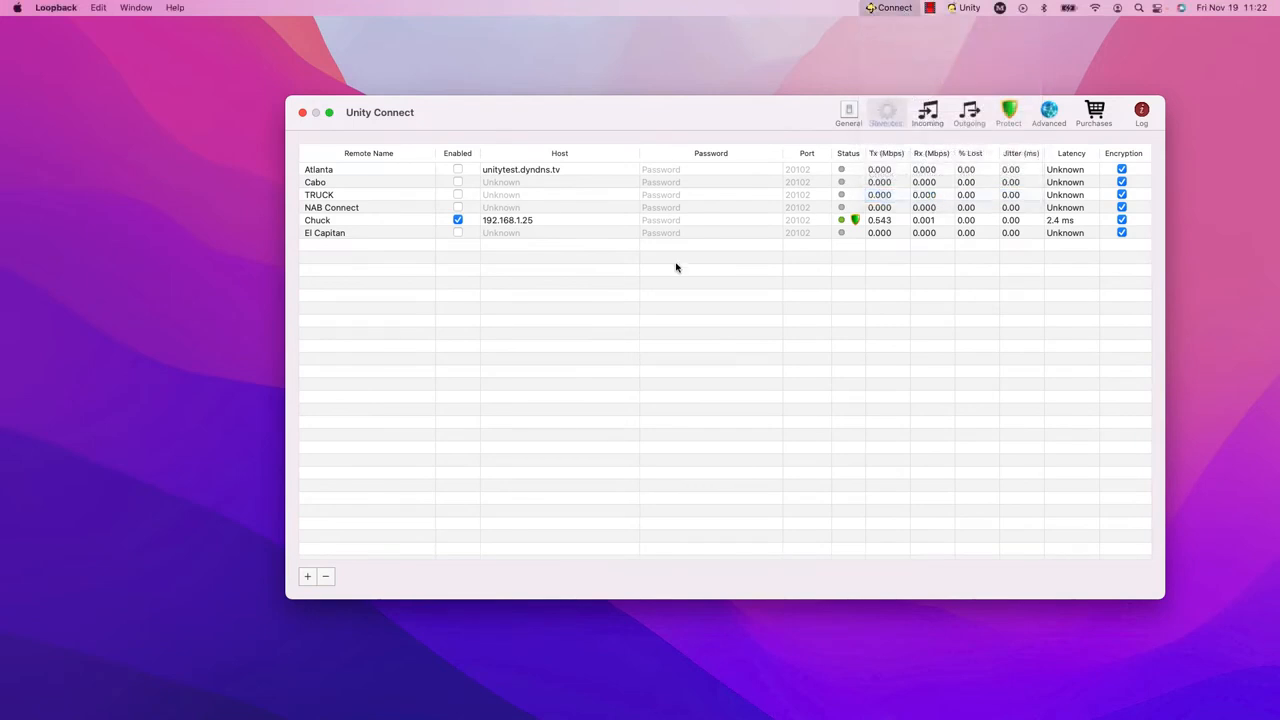
{"action": "left_click", "coordinate": [606, 283]}
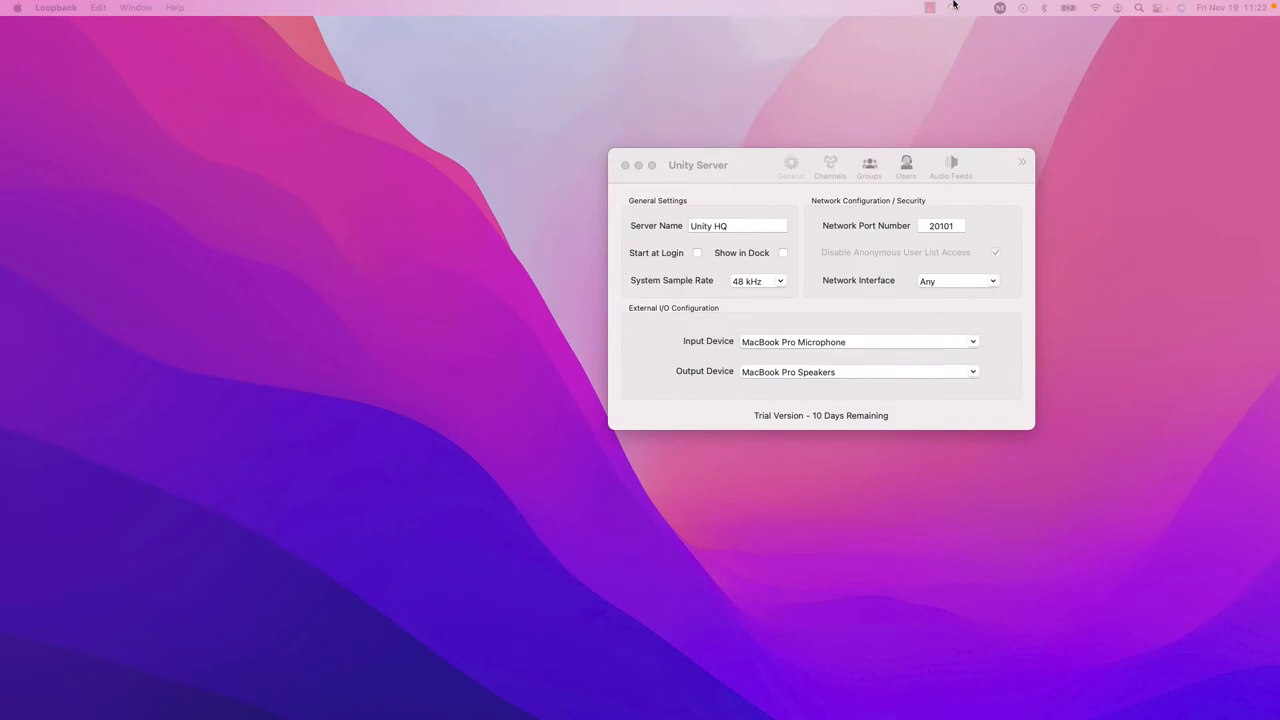
{"action": "left_click", "coordinate": [964, 8]}
{"action": "left_click", "coordinate": [973, 212]}
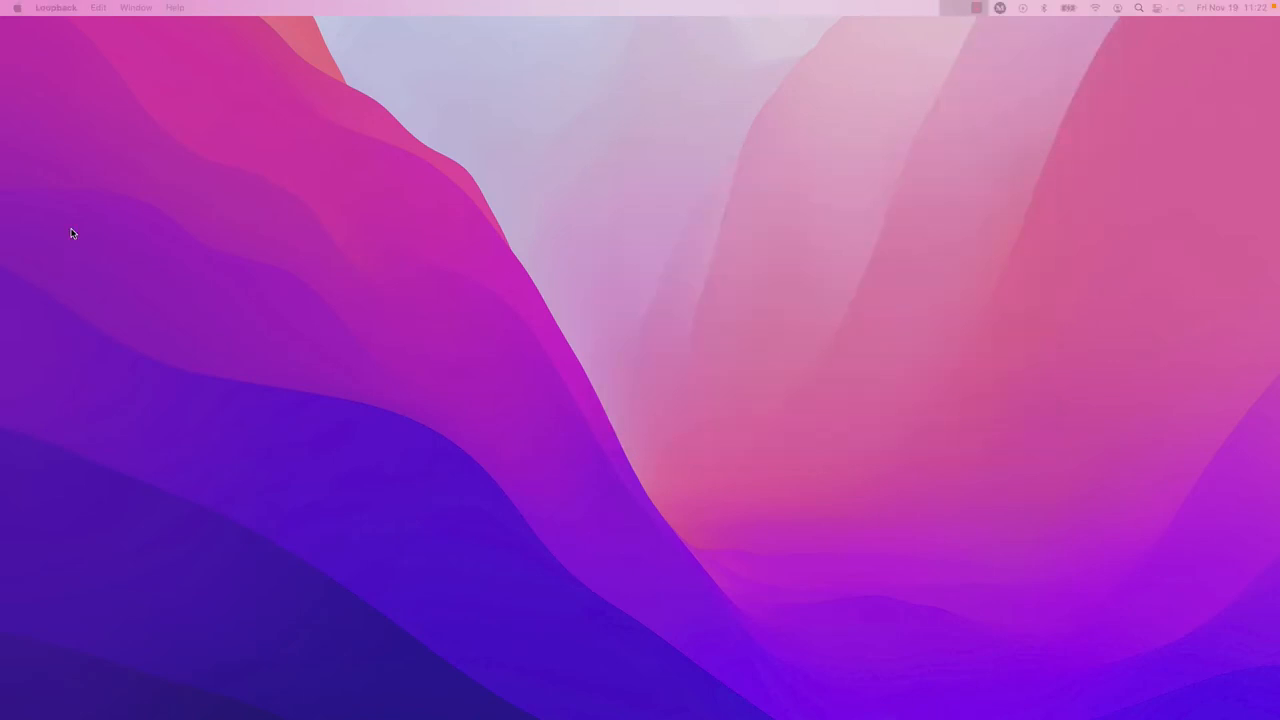
Step: Relaunch Unity Connect from system search and select the connected remote at 192.168.1.25
{"action": "key", "text": "super+space"}
{"action": "type", "text": "unity"}
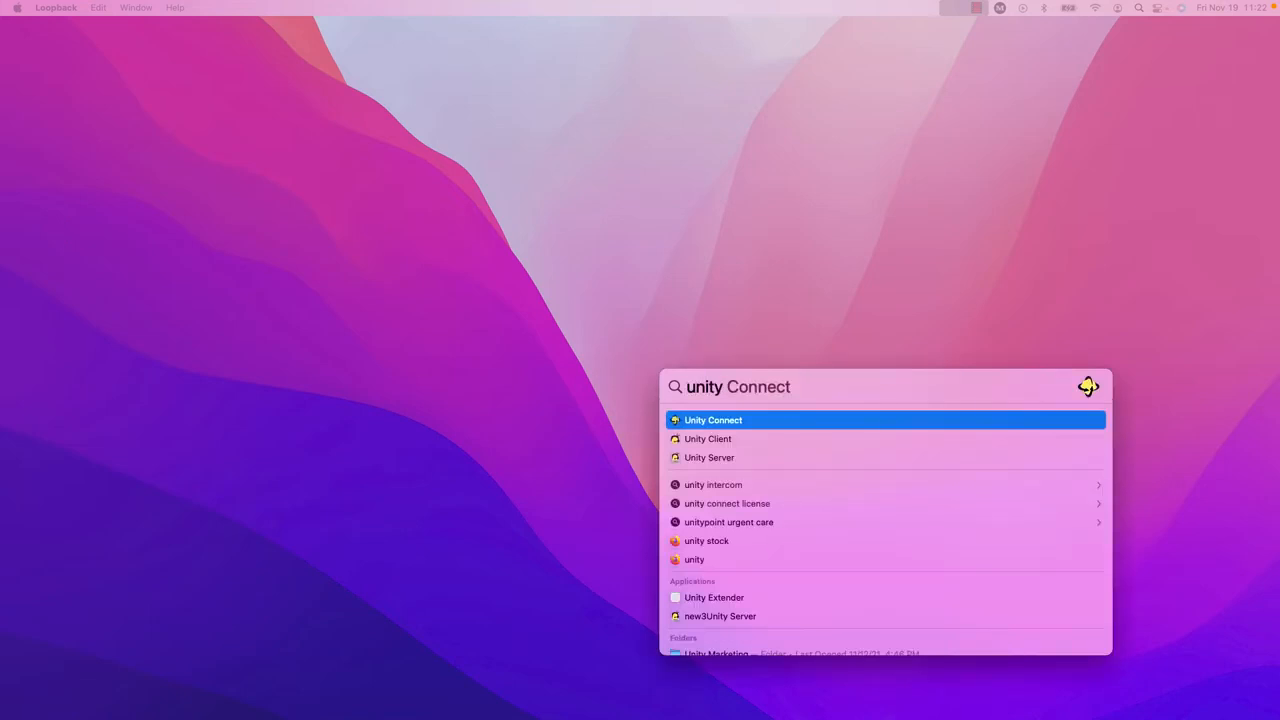
{"action": "key", "text": "Return"}
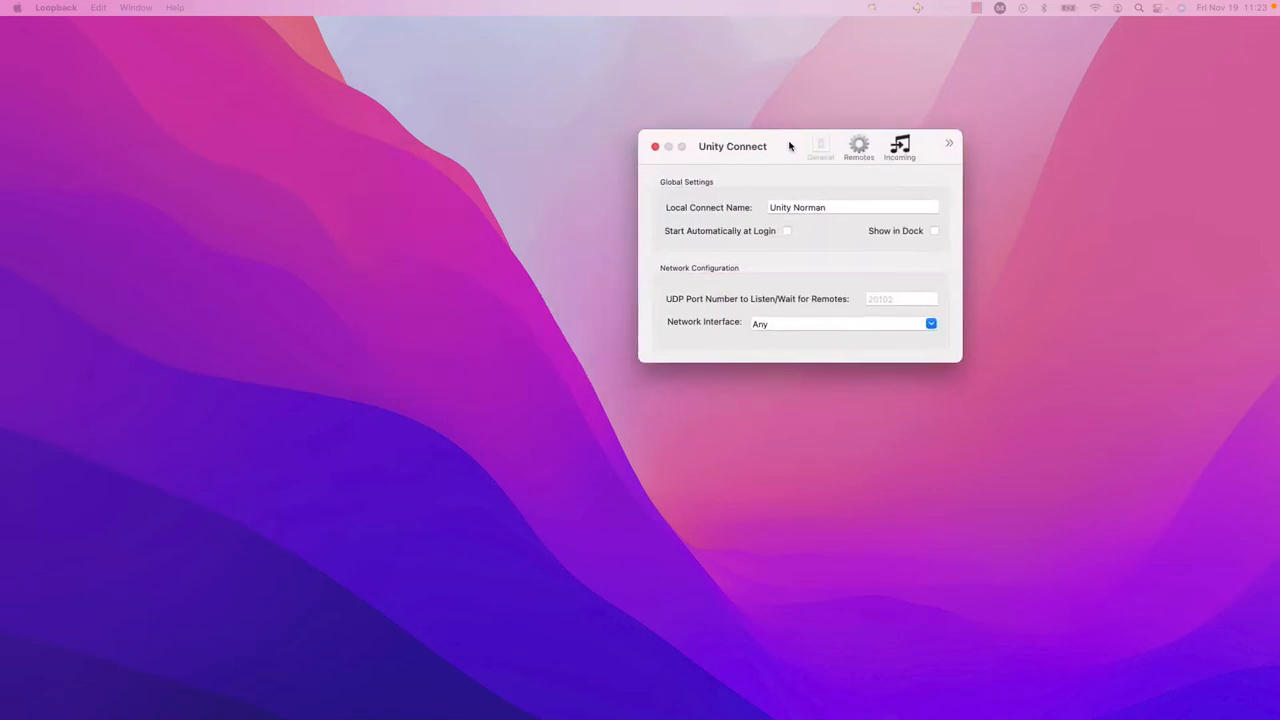
{"action": "left_click_drag", "start_coordinate": [788, 143], "coordinate": [603, 206]}
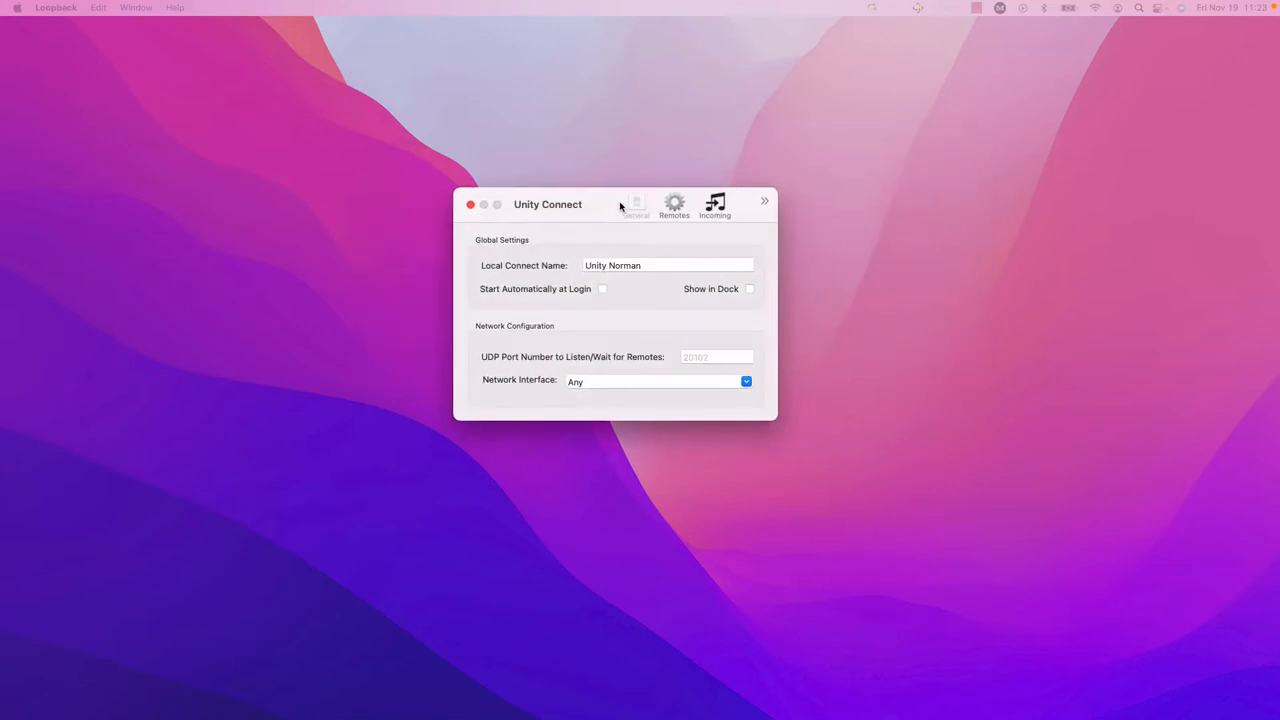
{"action": "left_click", "coordinate": [674, 205]}
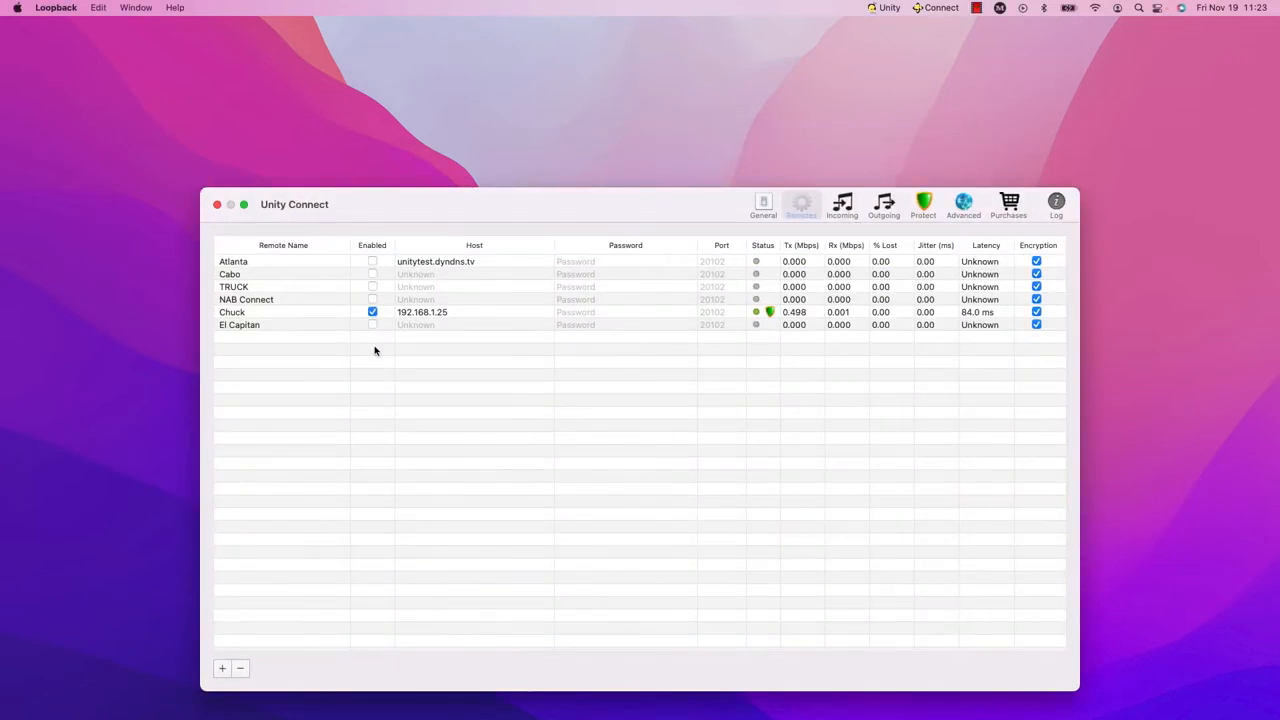
{"action": "left_click", "coordinate": [267, 314]}
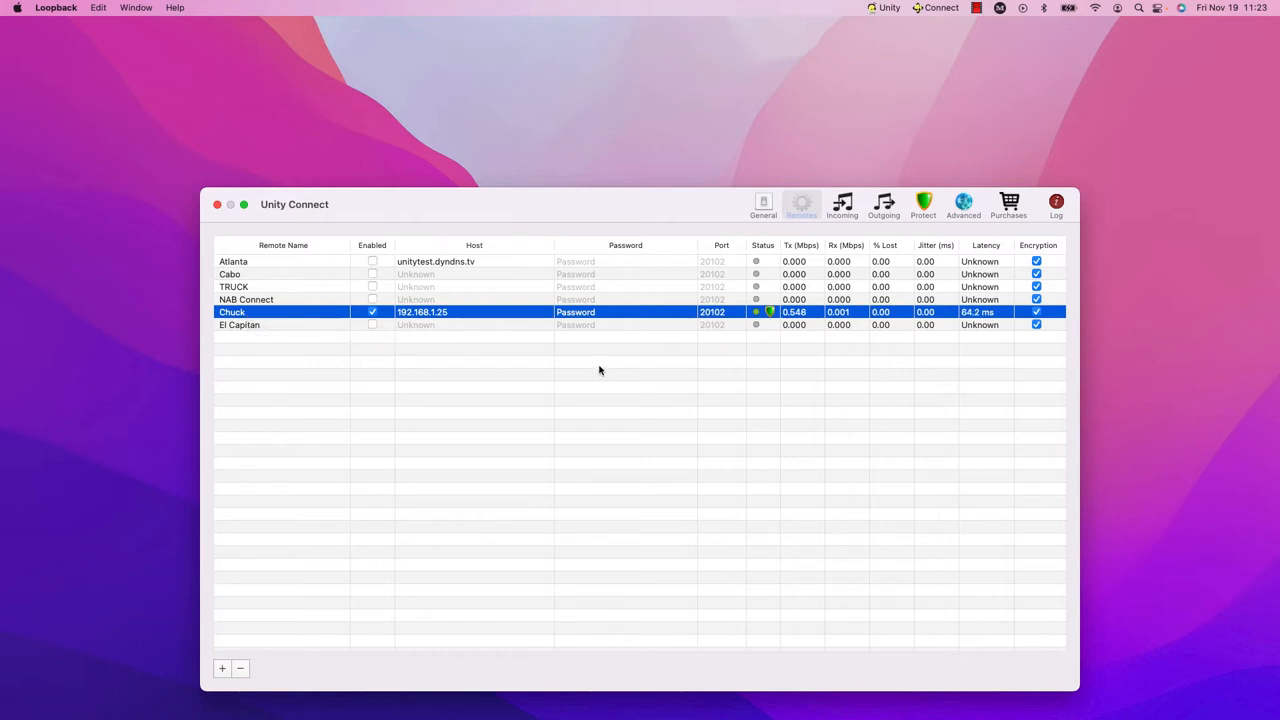
Step: Add the connected remote as an enabled, synced row in Incoming settings
{"action": "left_click", "coordinate": [843, 206]}
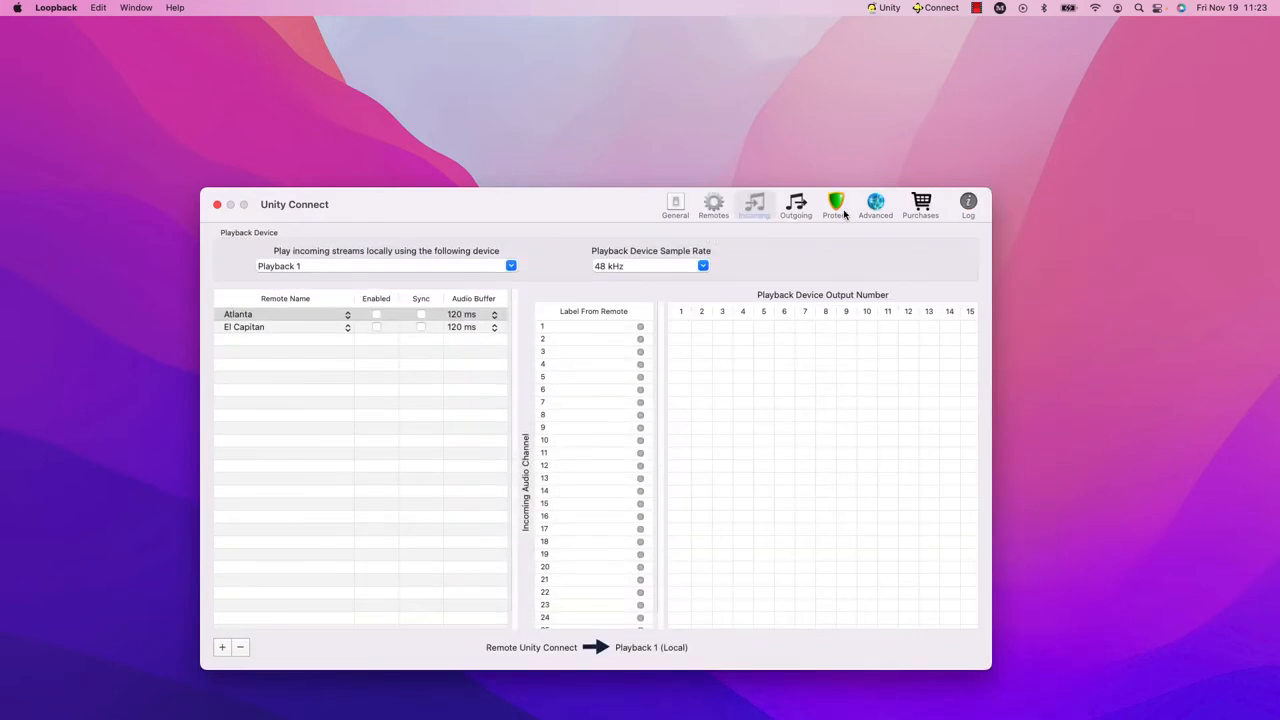
{"action": "left_click_drag", "start_coordinate": [591, 211], "coordinate": [606, 97]}
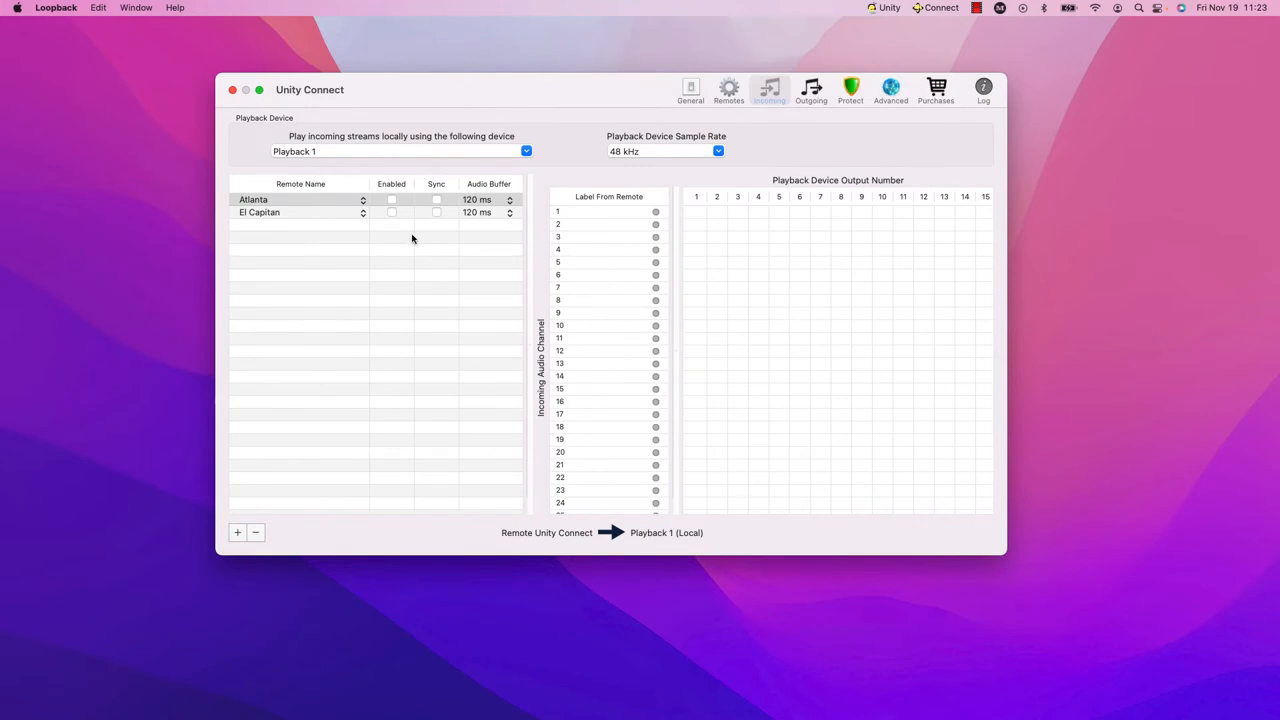
{"action": "left_click", "coordinate": [278, 228]}
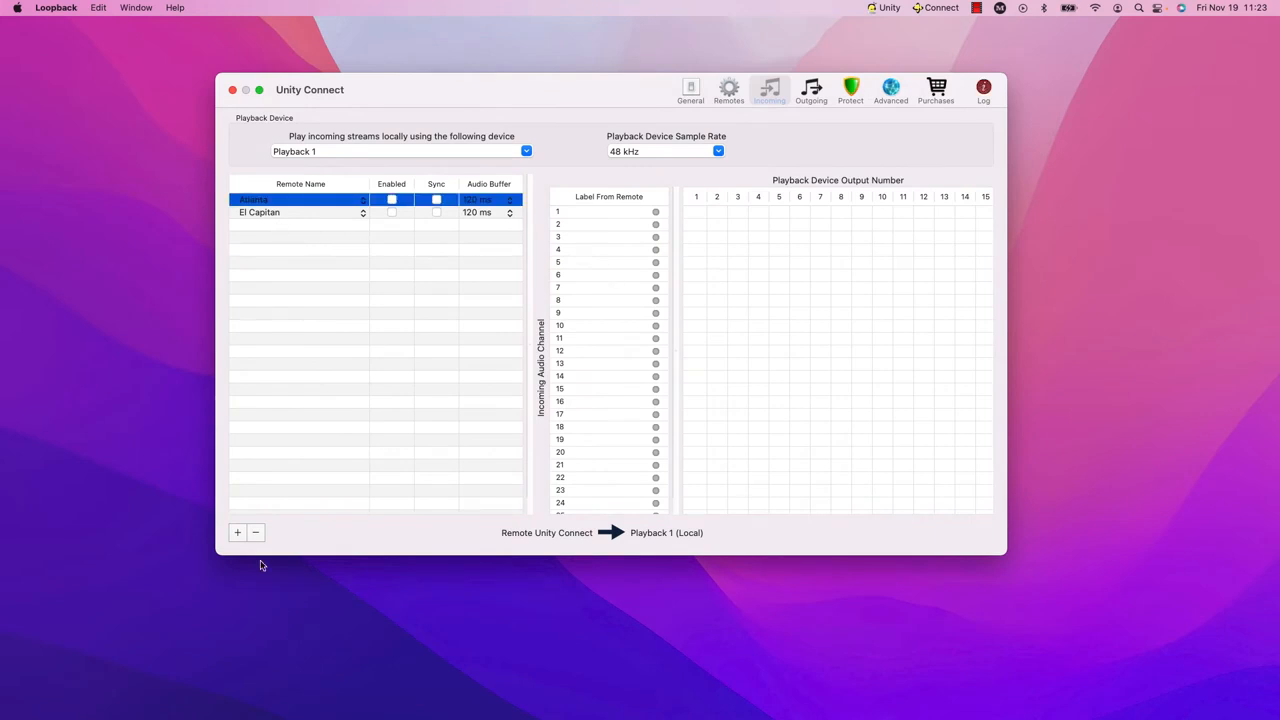
{"action": "left_click", "coordinate": [237, 532]}
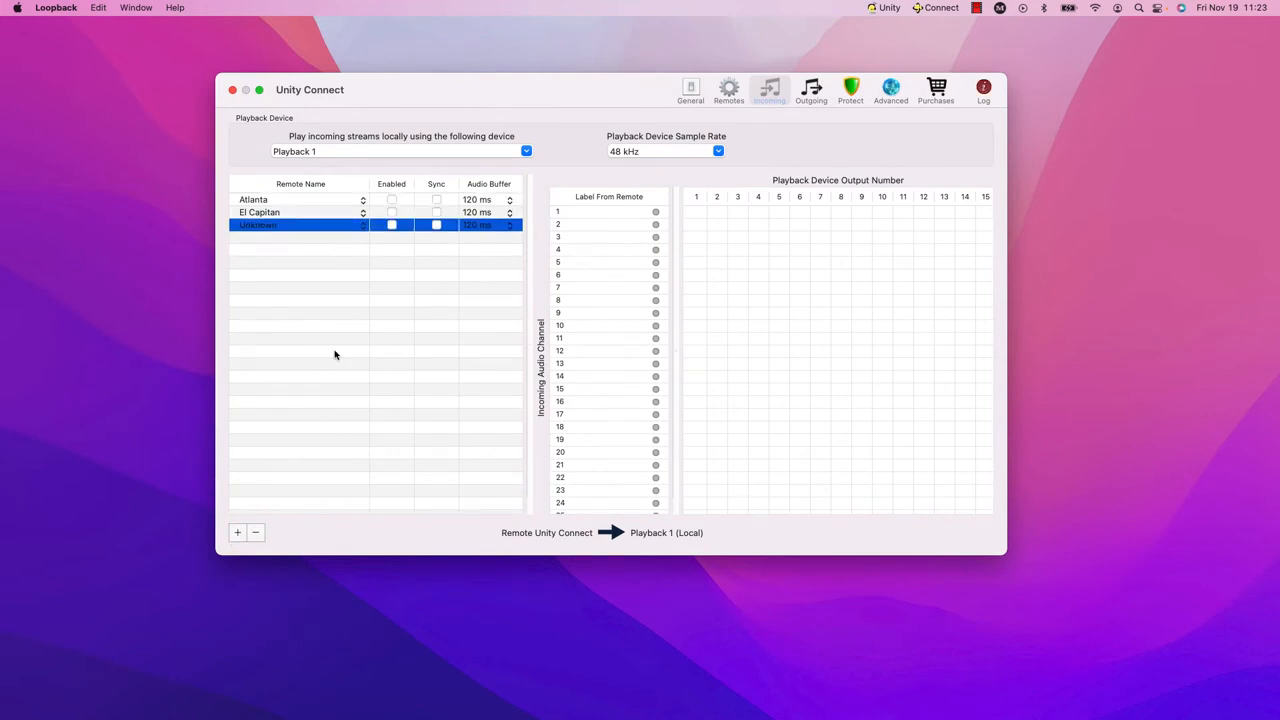
{"action": "left_click", "coordinate": [363, 225]}
{"action": "left_click", "coordinate": [283, 269]}
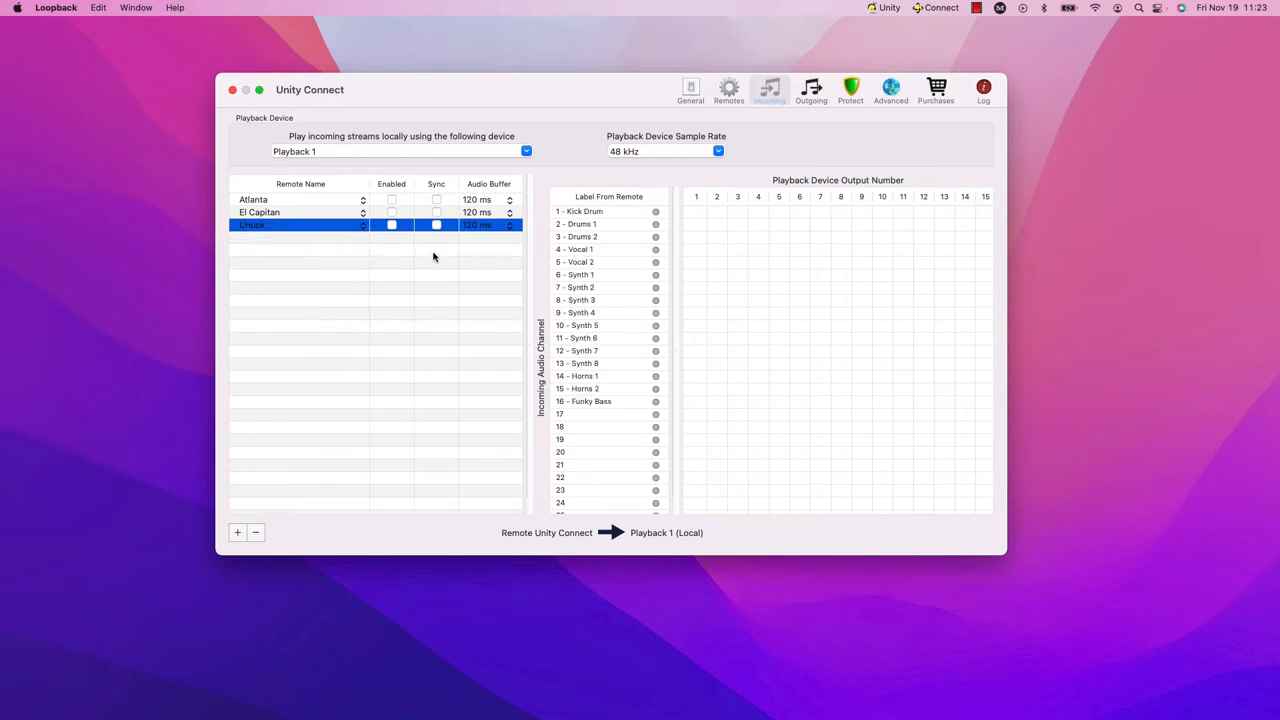
{"action": "left_click", "coordinate": [394, 227]}
{"action": "left_click", "coordinate": [394, 227]}
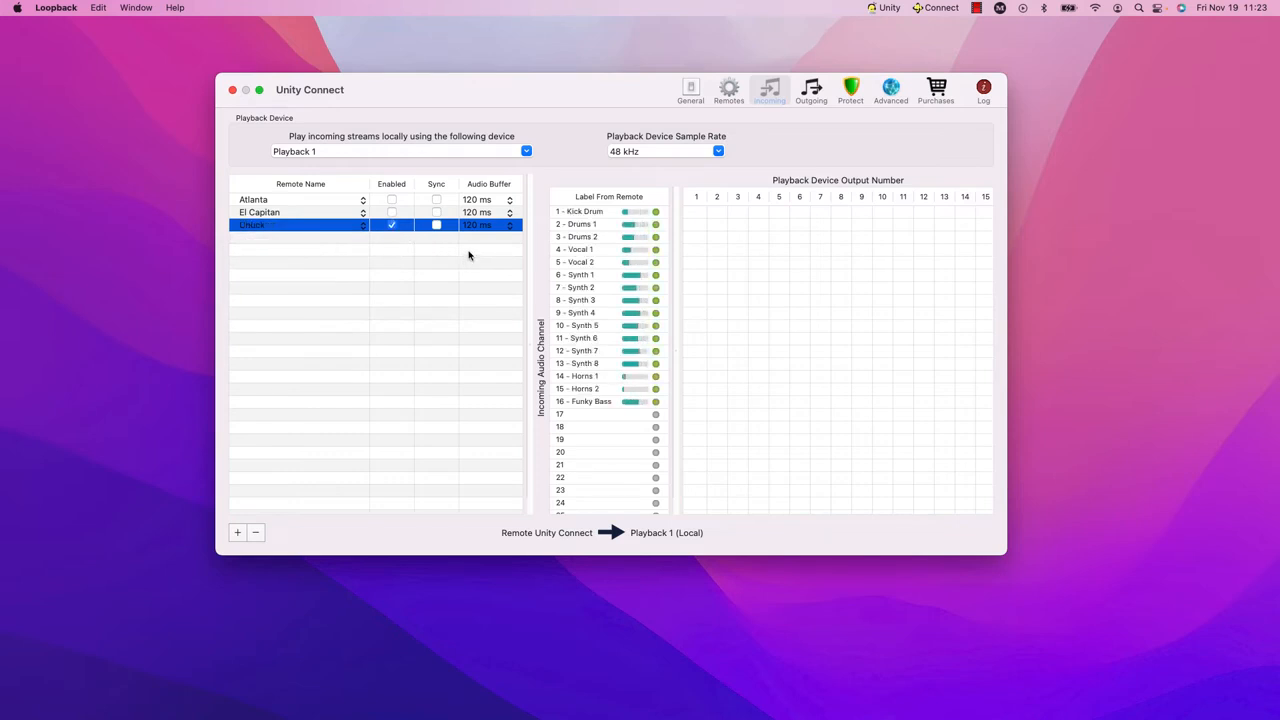
{"action": "left_click", "coordinate": [436, 226]}
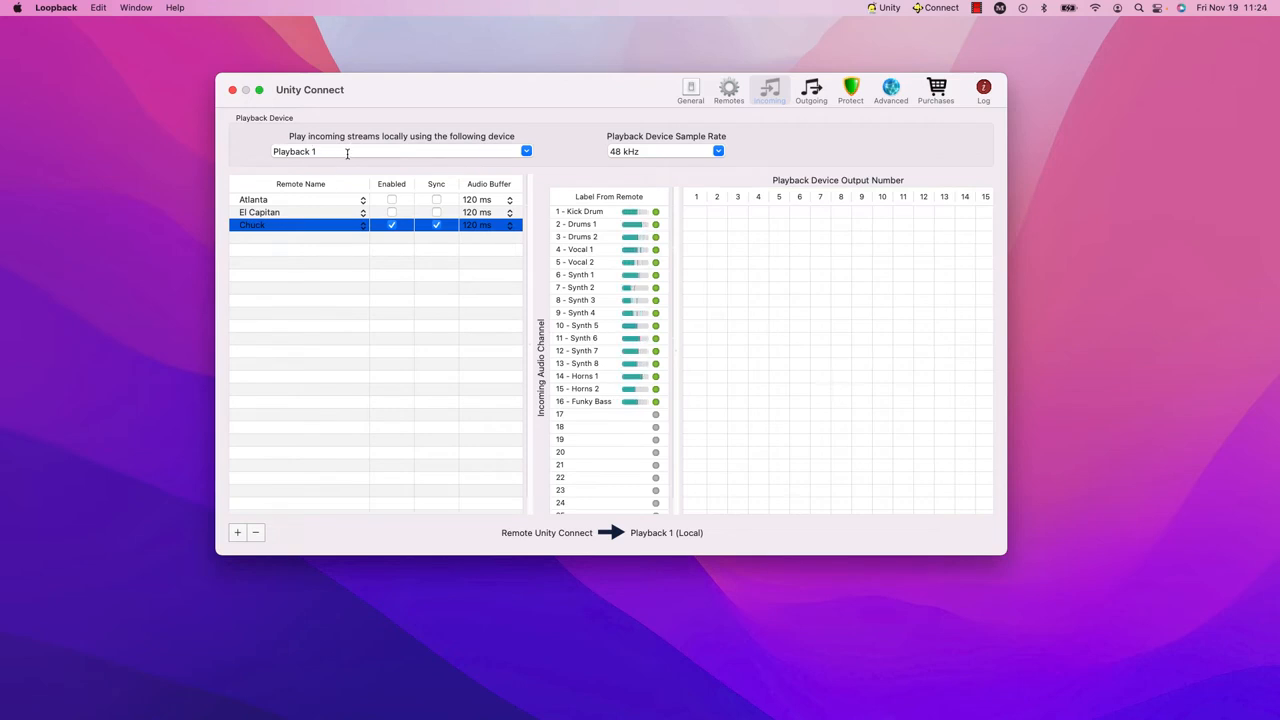
Step: Set the incoming Playback Device to Connect to Intercom and reselect the remote's row
{"action": "left_click", "coordinate": [527, 153]}
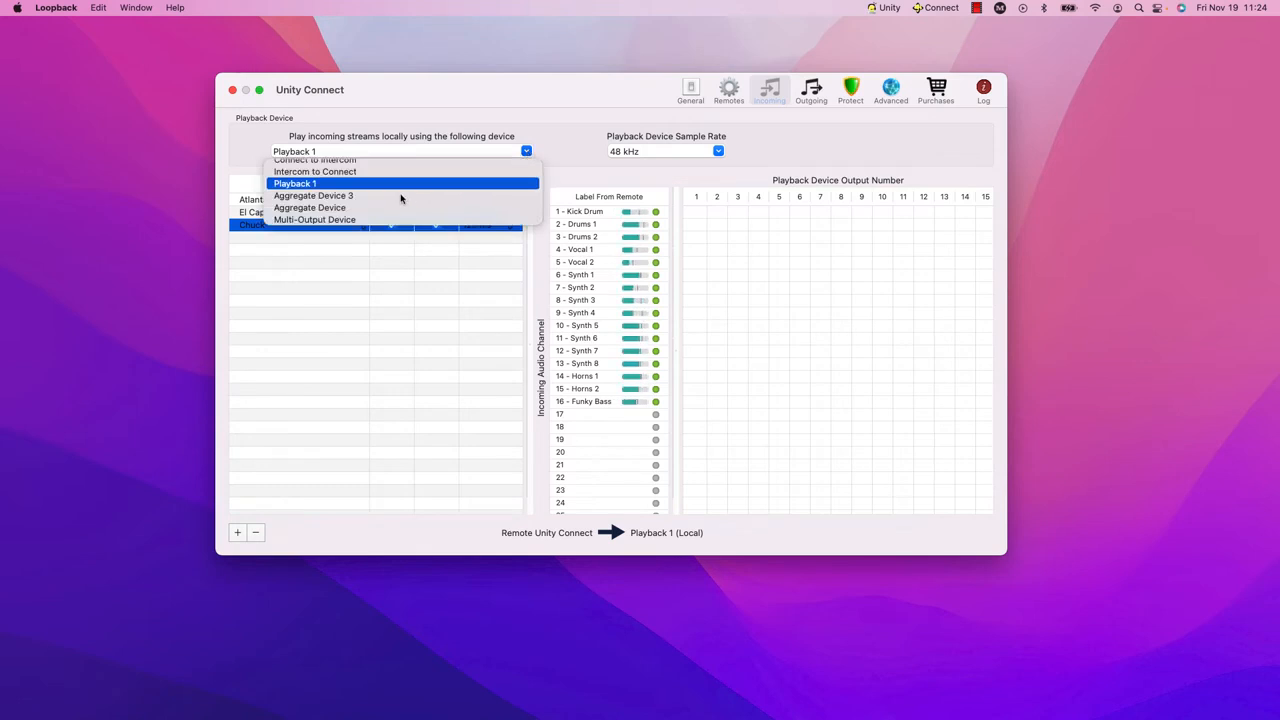
{"action": "scroll", "coordinate": [400, 198], "scroll_direction": "up", "scroll_amount": 5}
{"action": "scroll", "coordinate": [400, 197], "scroll_direction": "down", "scroll_amount": 4}
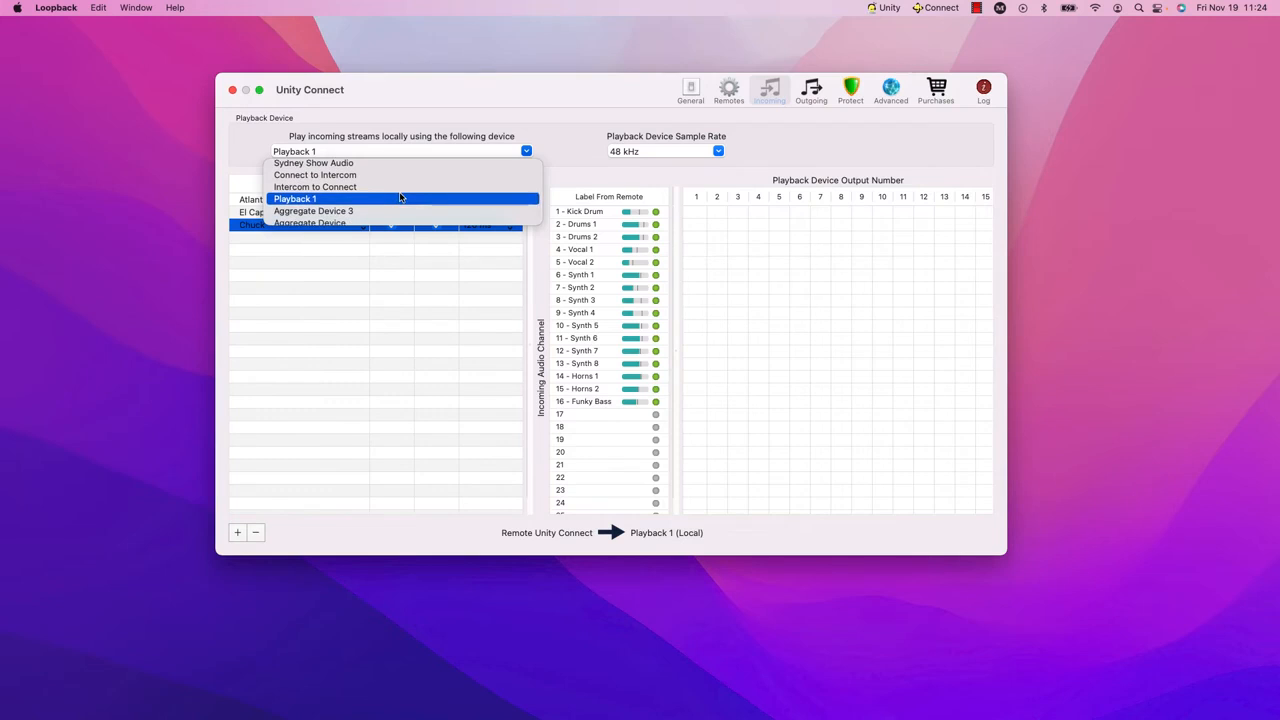
{"action": "left_click", "coordinate": [340, 176]}
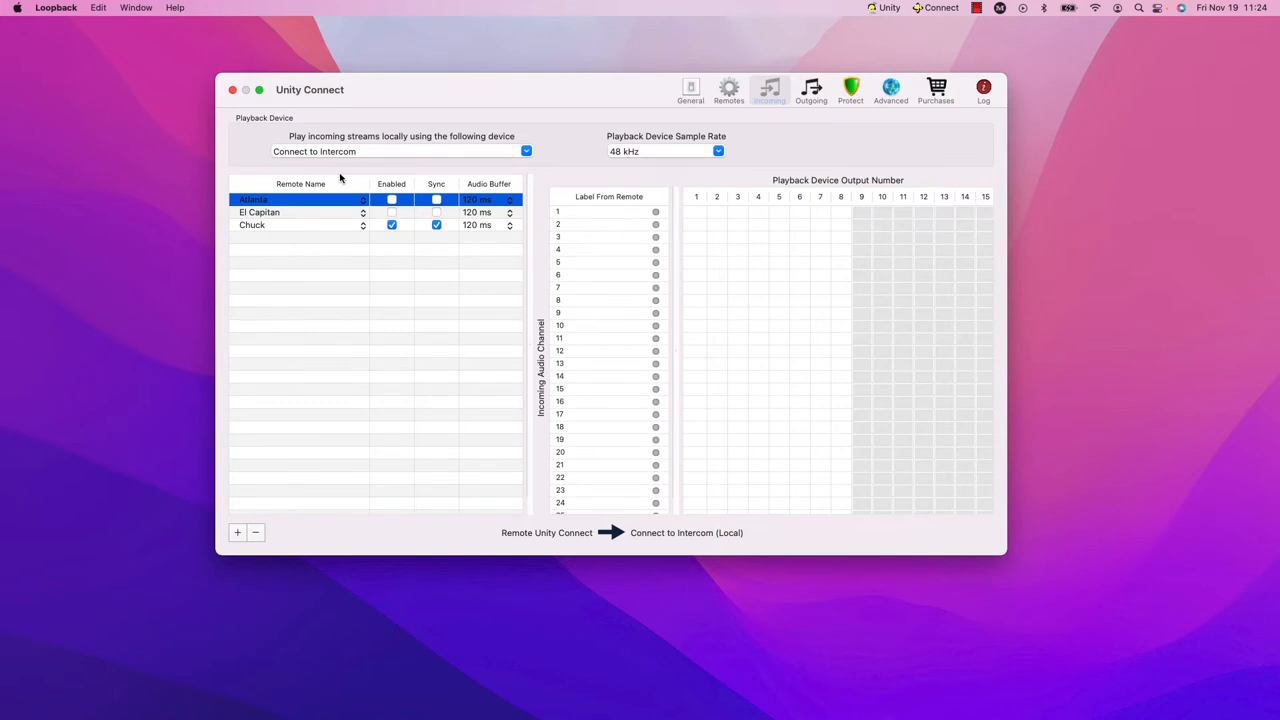
{"action": "left_click", "coordinate": [294, 226]}
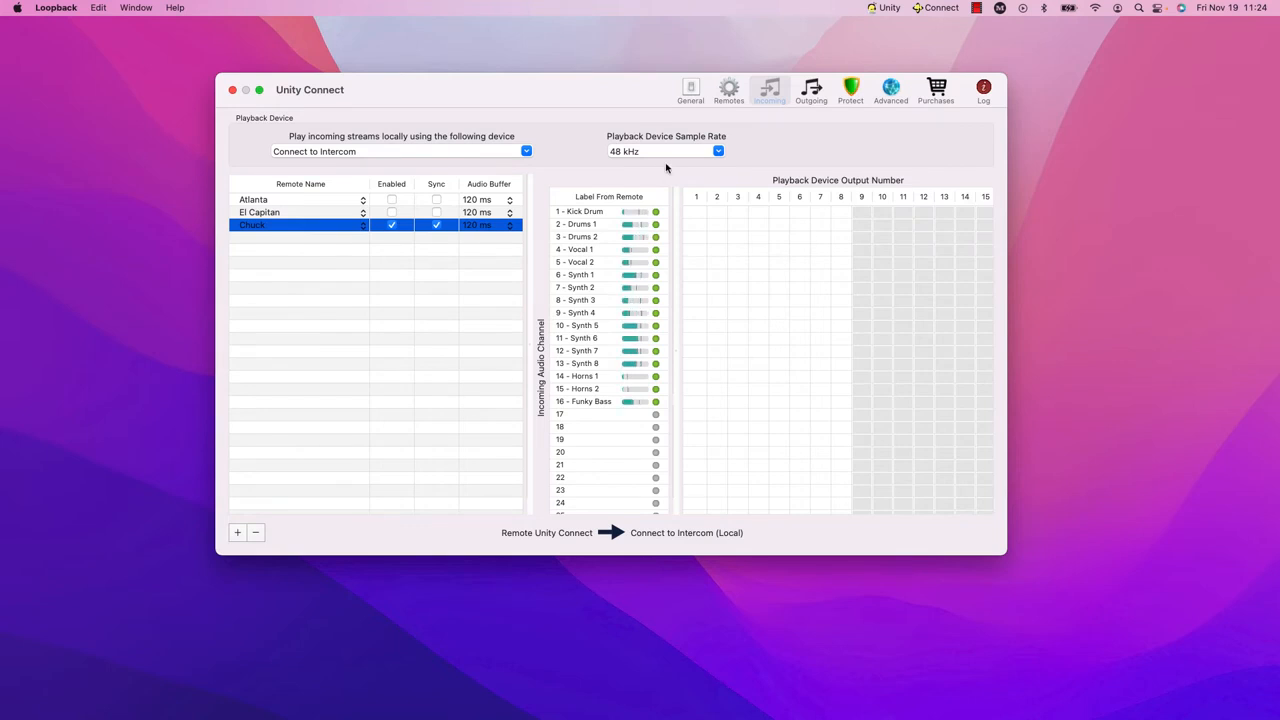
Step: Route remote channels 1–8 (Kick Drum through Synth 3) one-to-one to Connect to Intercom outputs 1–8
{"action": "left_click", "coordinate": [694, 212]}
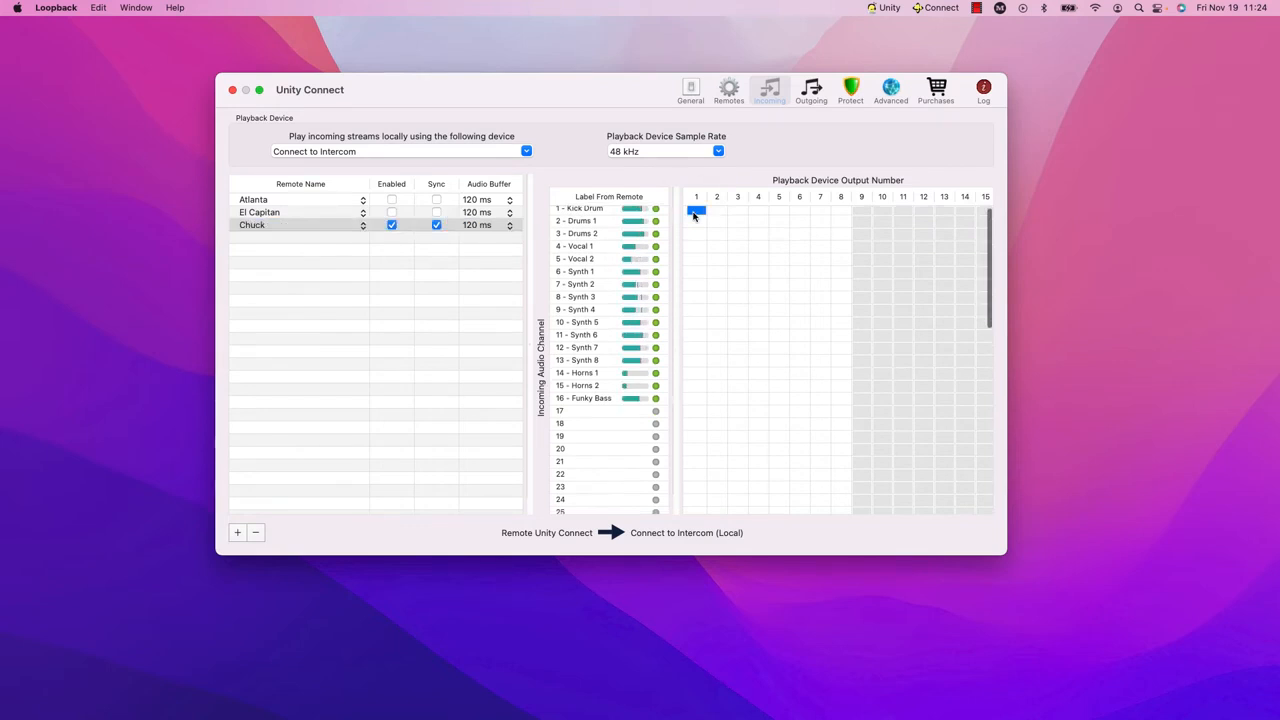
{"action": "left_click", "coordinate": [717, 224]}
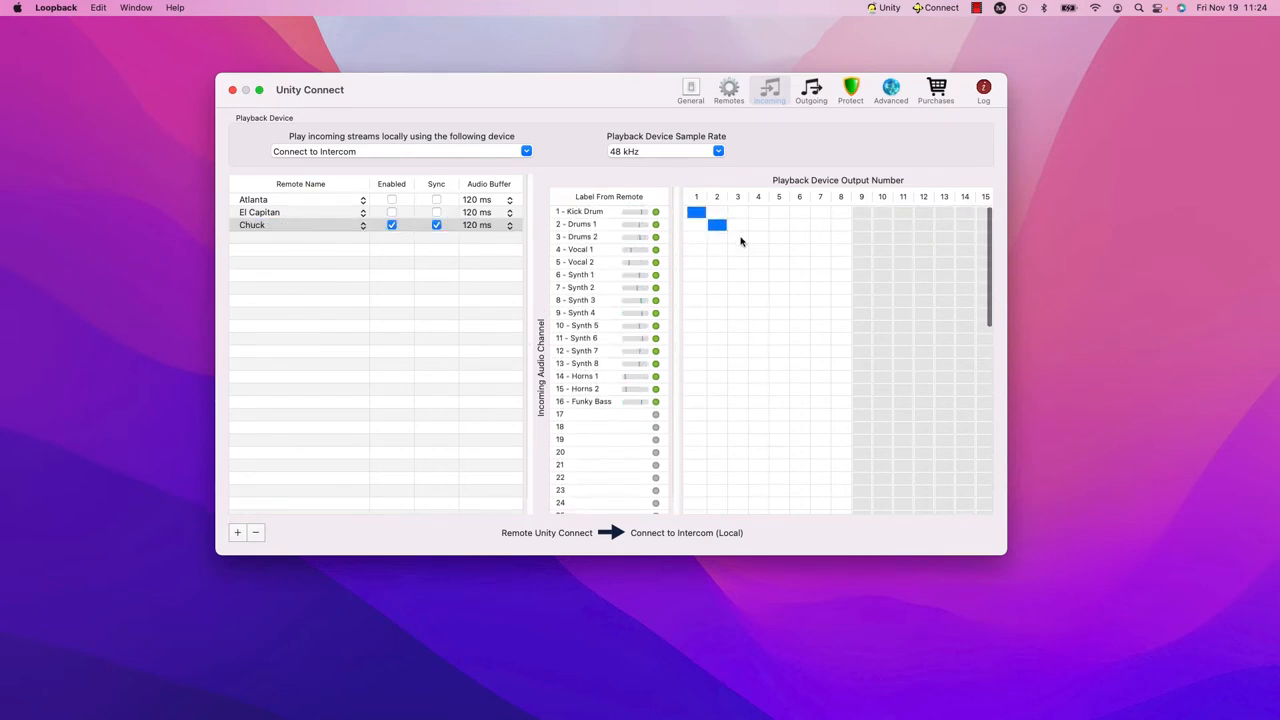
{"action": "left_click", "coordinate": [738, 237]}
{"action": "left_click", "coordinate": [758, 250]}
{"action": "left_click", "coordinate": [779, 263]}
{"action": "left_click", "coordinate": [799, 275]}
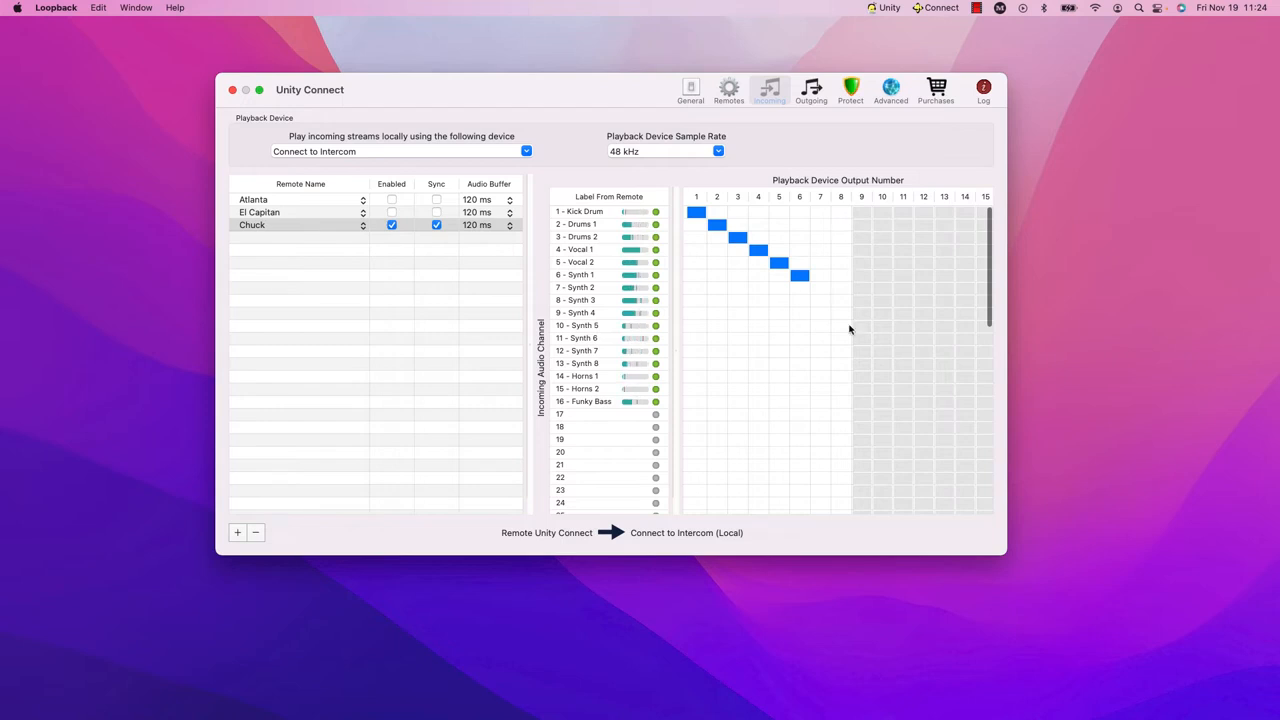
{"action": "left_click", "coordinate": [820, 288]}
{"action": "left_click", "coordinate": [841, 301]}
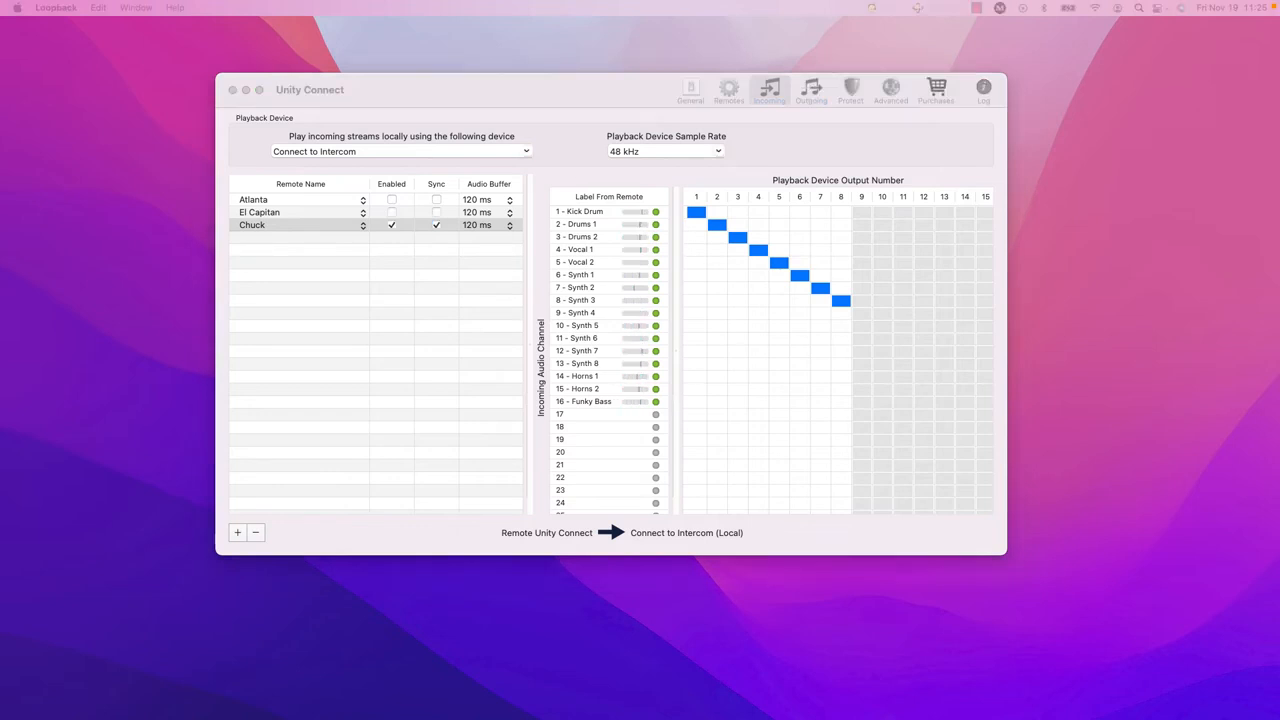
{"action": "left_click_drag", "start_coordinate": [0, 80], "coordinate": [520, 77]}
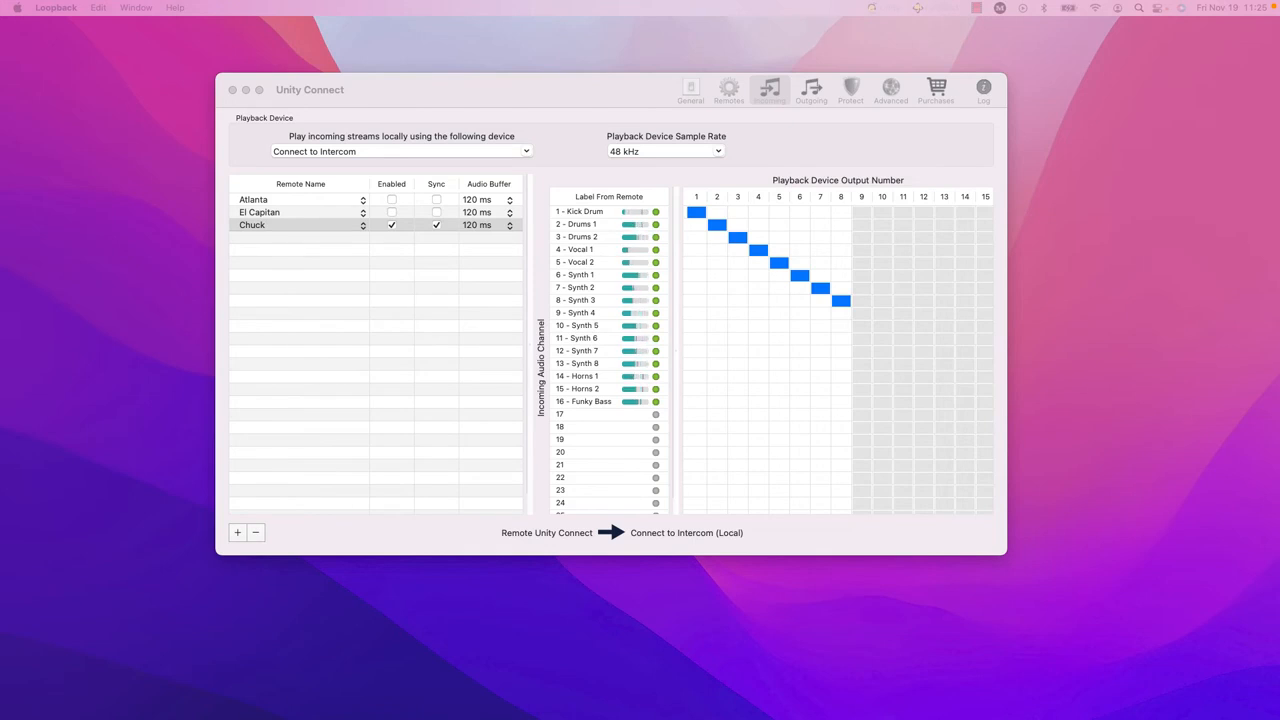
Step: Close the Unity Connect window and bring Unity Server into view
{"action": "left_click_drag", "start_coordinate": [185, 190], "coordinate": [571, 187]}
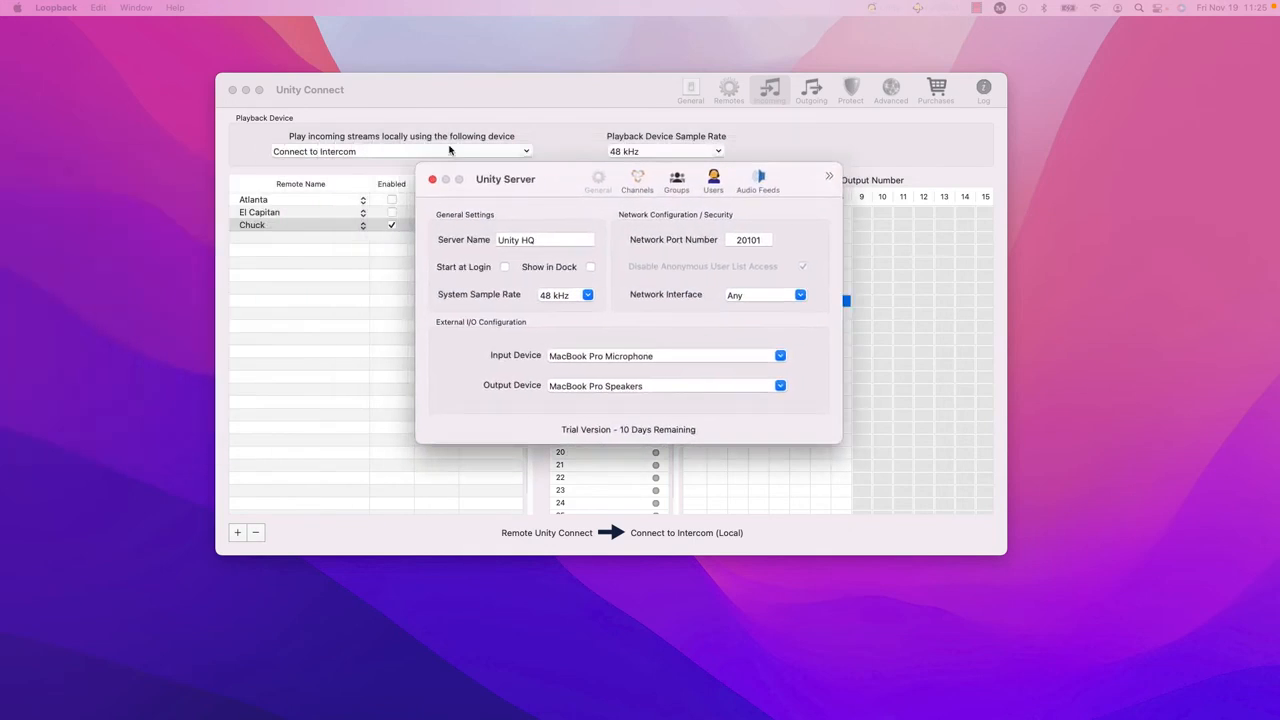
{"action": "left_click", "coordinate": [232, 89]}
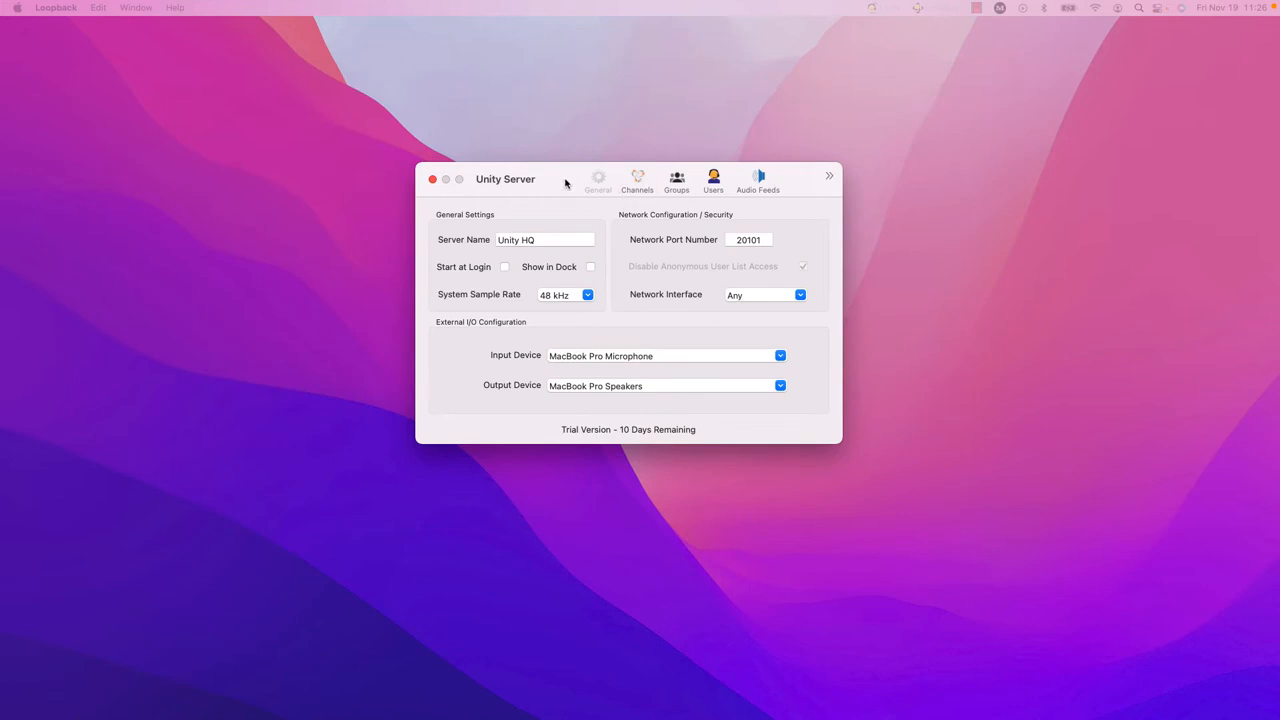
{"action": "left_click_drag", "start_coordinate": [565, 184], "coordinate": [613, 155]}
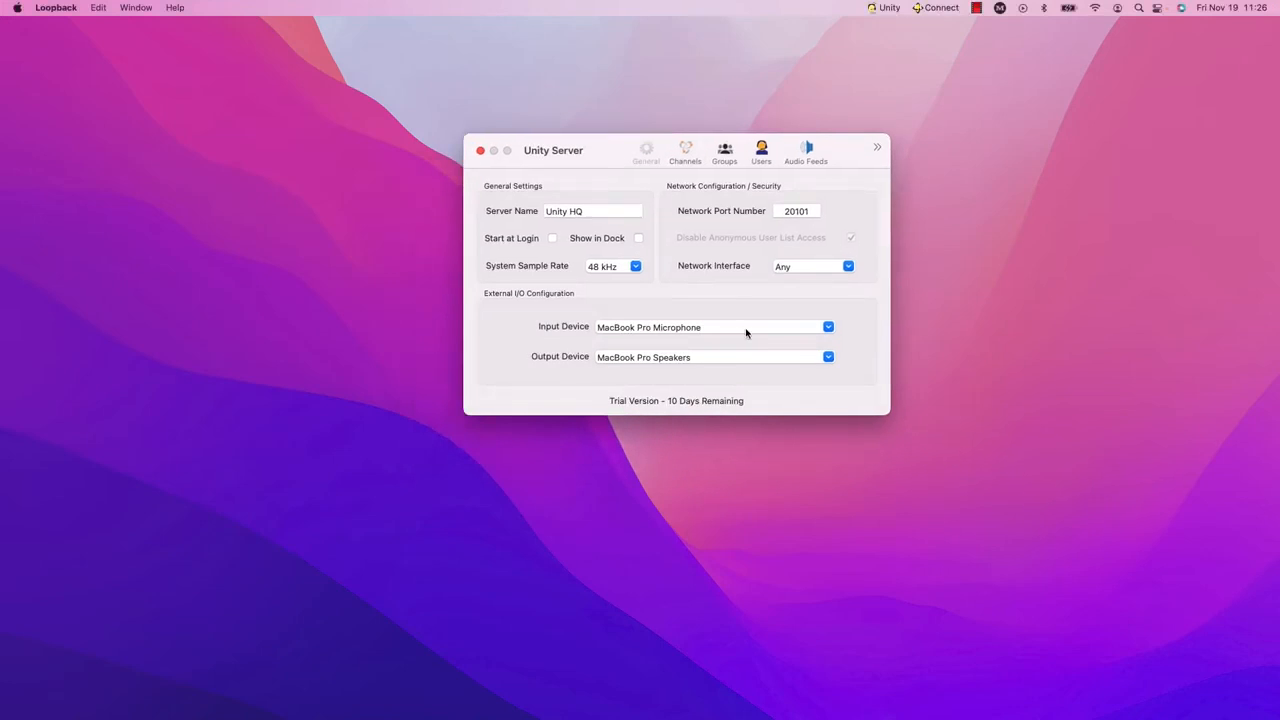
Step: Set Unity Server's input device to Connect to Intercom and show its Channels table
{"action": "left_click", "coordinate": [829, 328]}
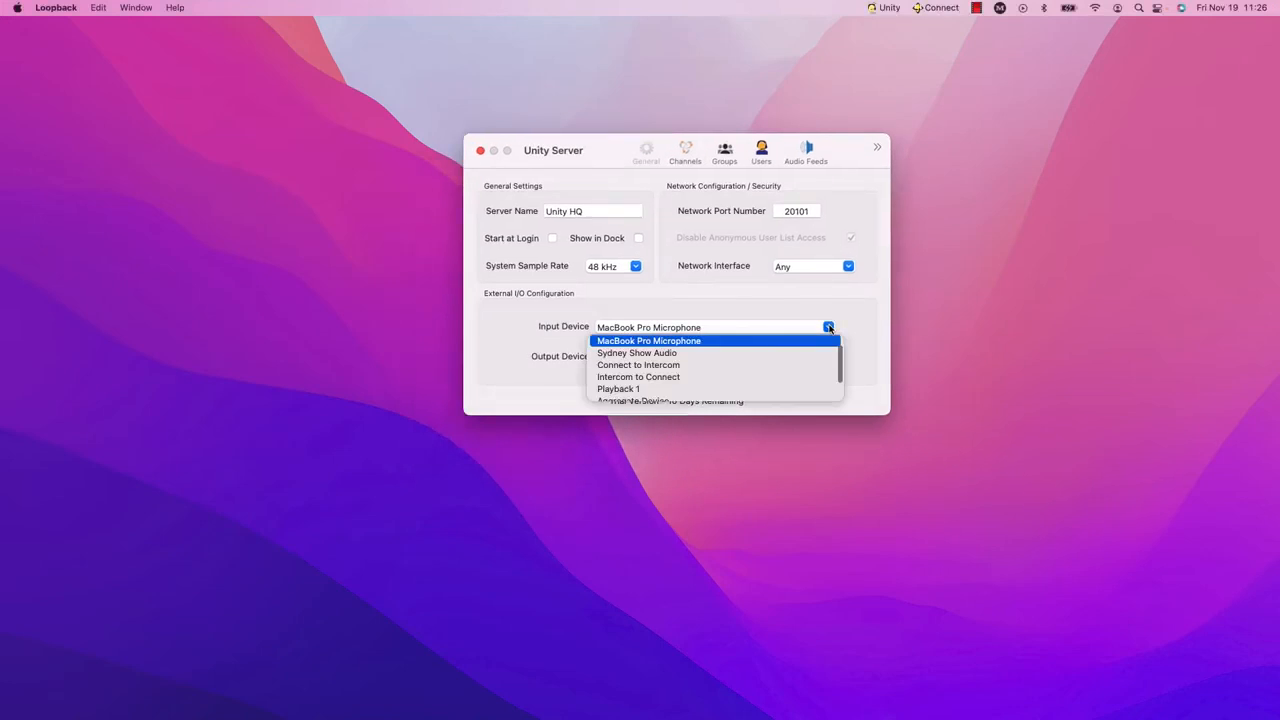
{"action": "scroll", "coordinate": [698, 375], "scroll_direction": "down", "scroll_amount": 2}
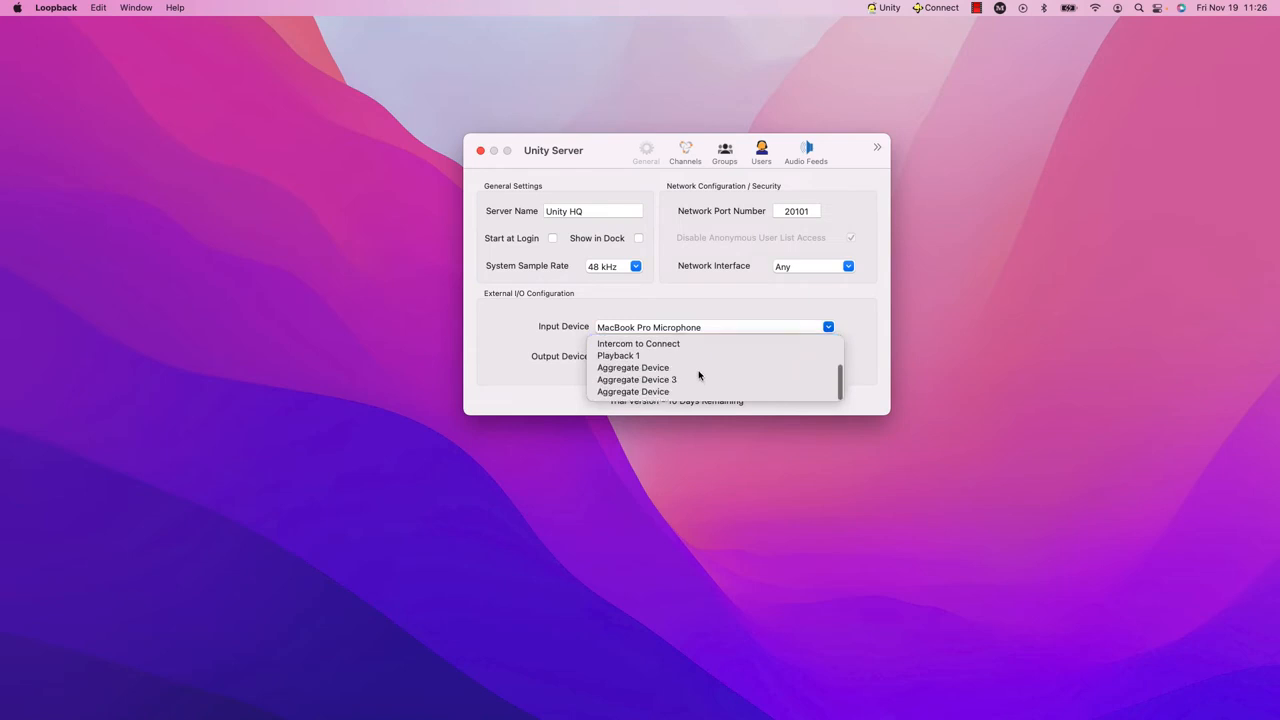
{"action": "scroll", "coordinate": [690, 375], "scroll_direction": "up", "scroll_amount": 3}
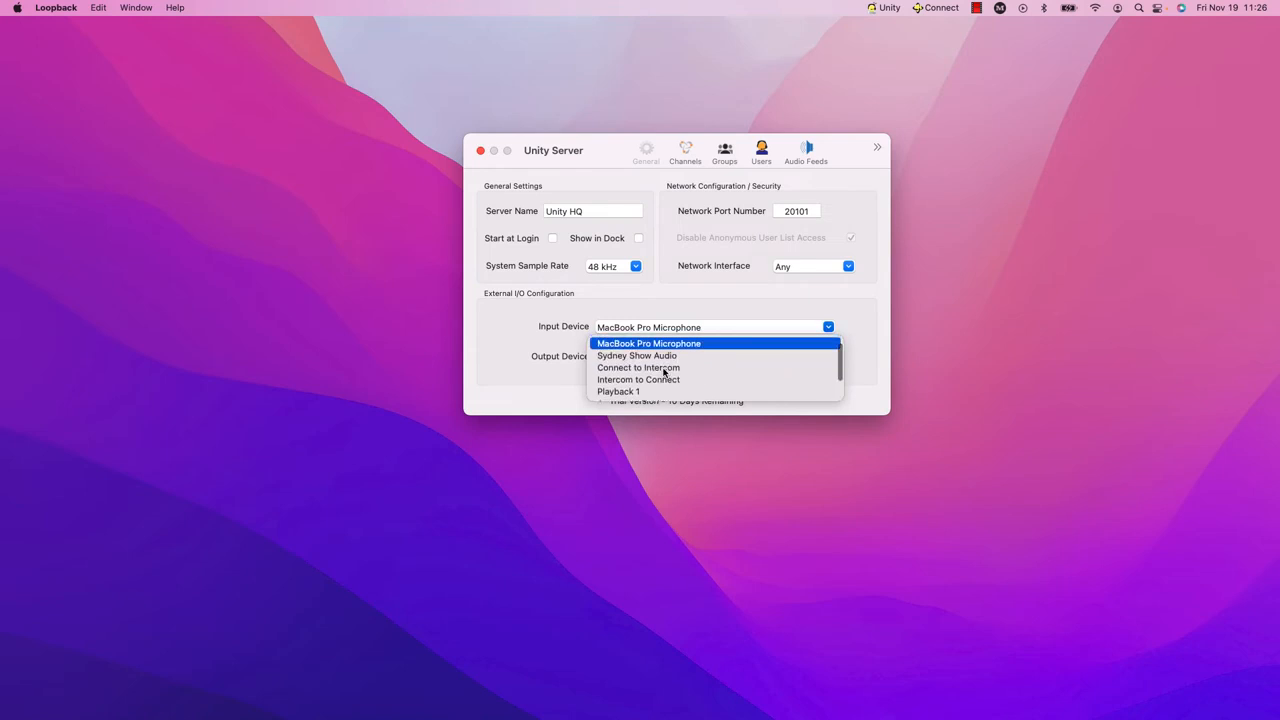
{"action": "left_click", "coordinate": [664, 369]}
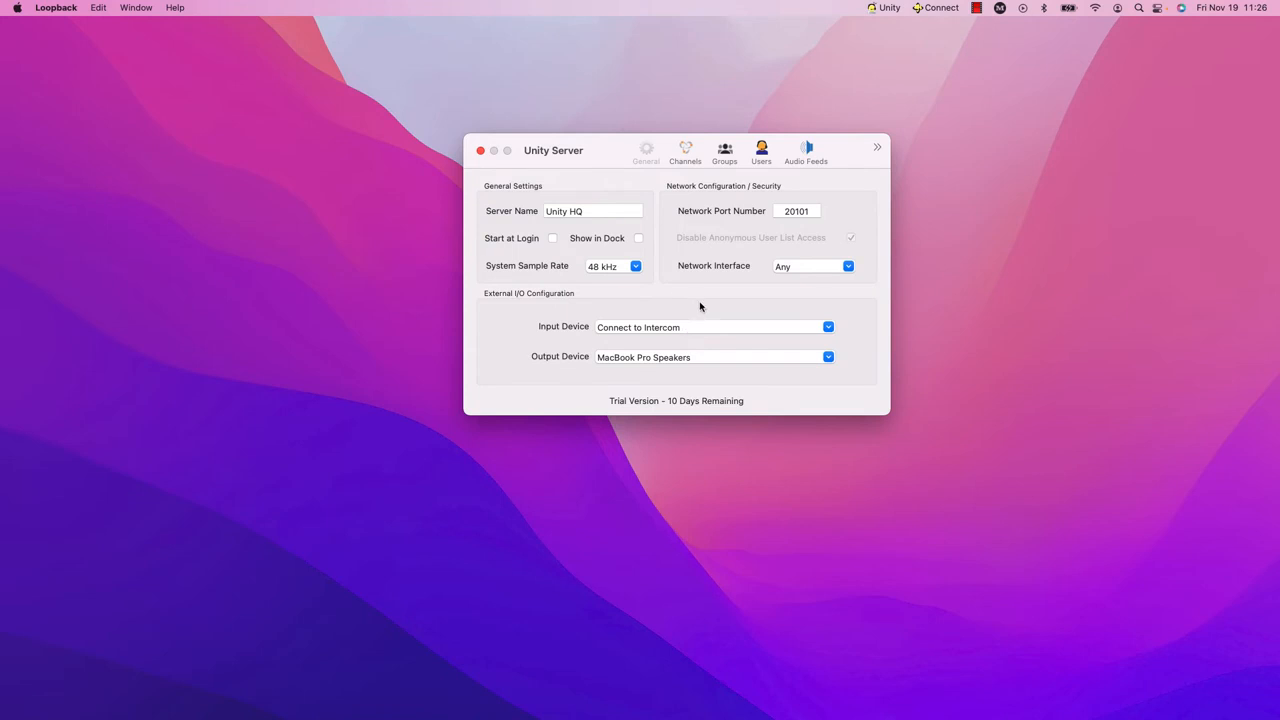
{"action": "left_click", "coordinate": [686, 155]}
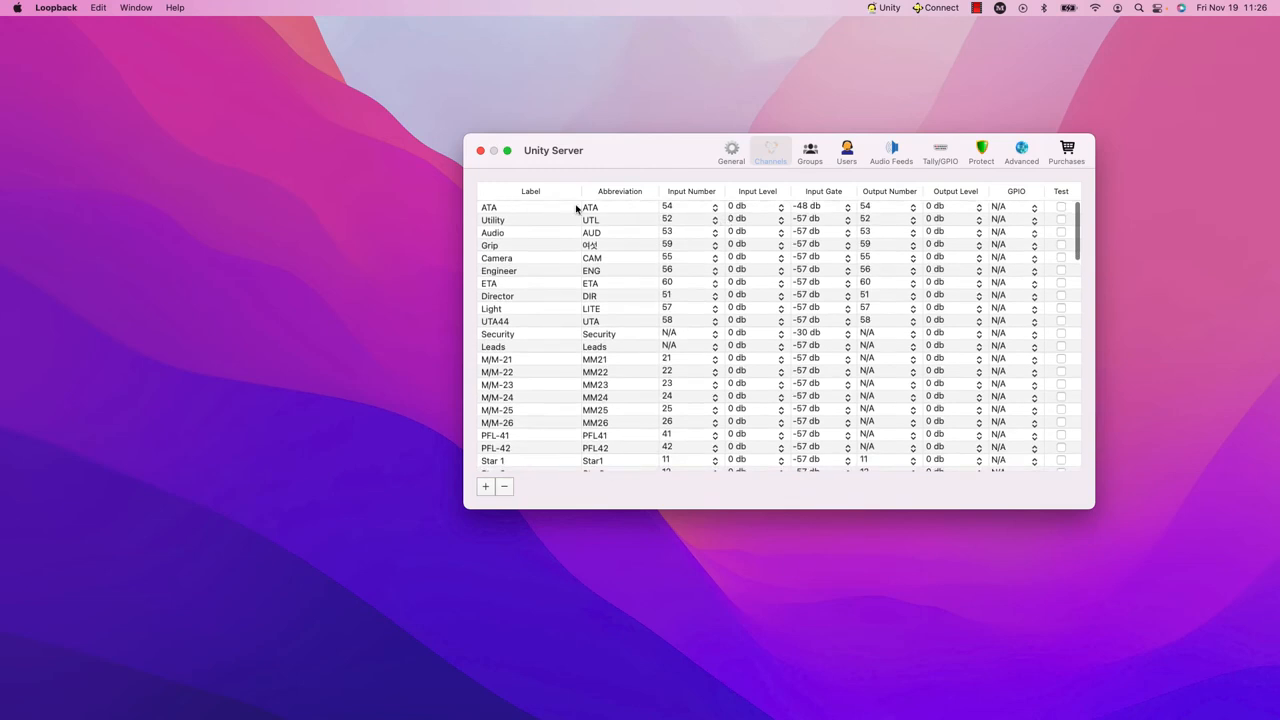
Step: Change the ATA channel's input number from 54 to 1, leaving its output number unchanged
{"action": "left_click", "coordinate": [716, 207]}
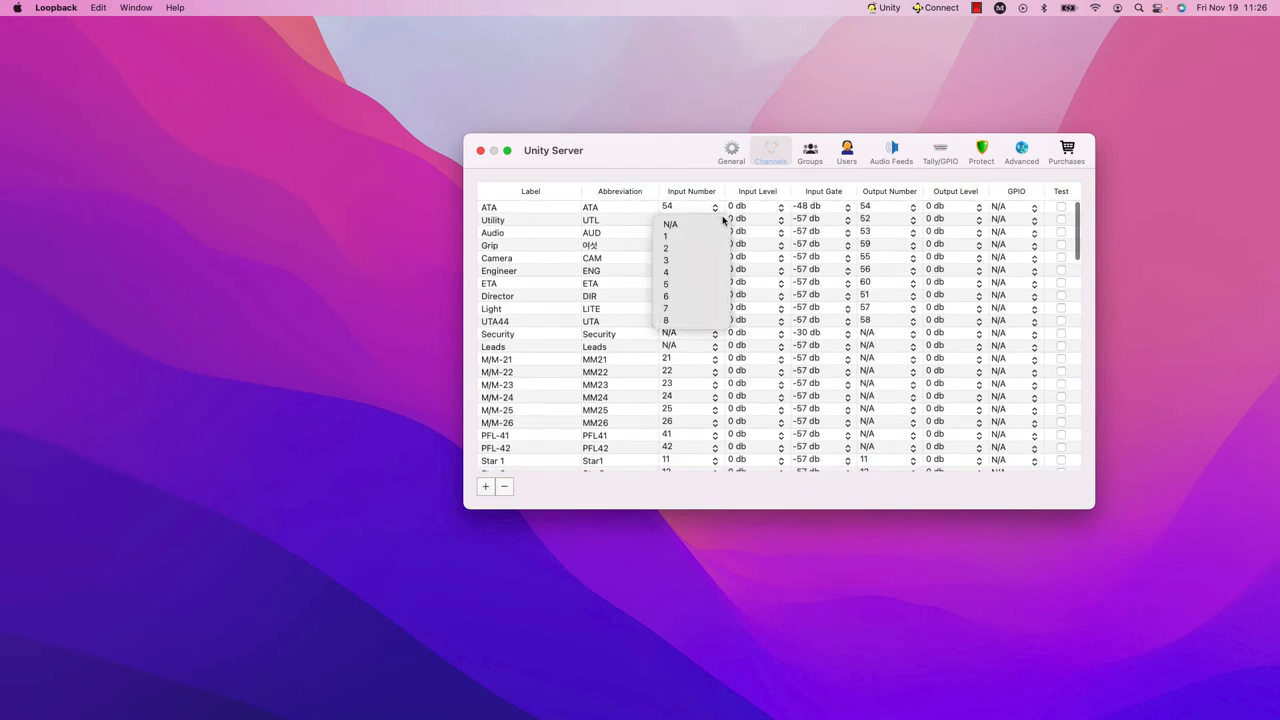
{"action": "left_click", "coordinate": [677, 238]}
{"action": "left_click", "coordinate": [912, 207]}
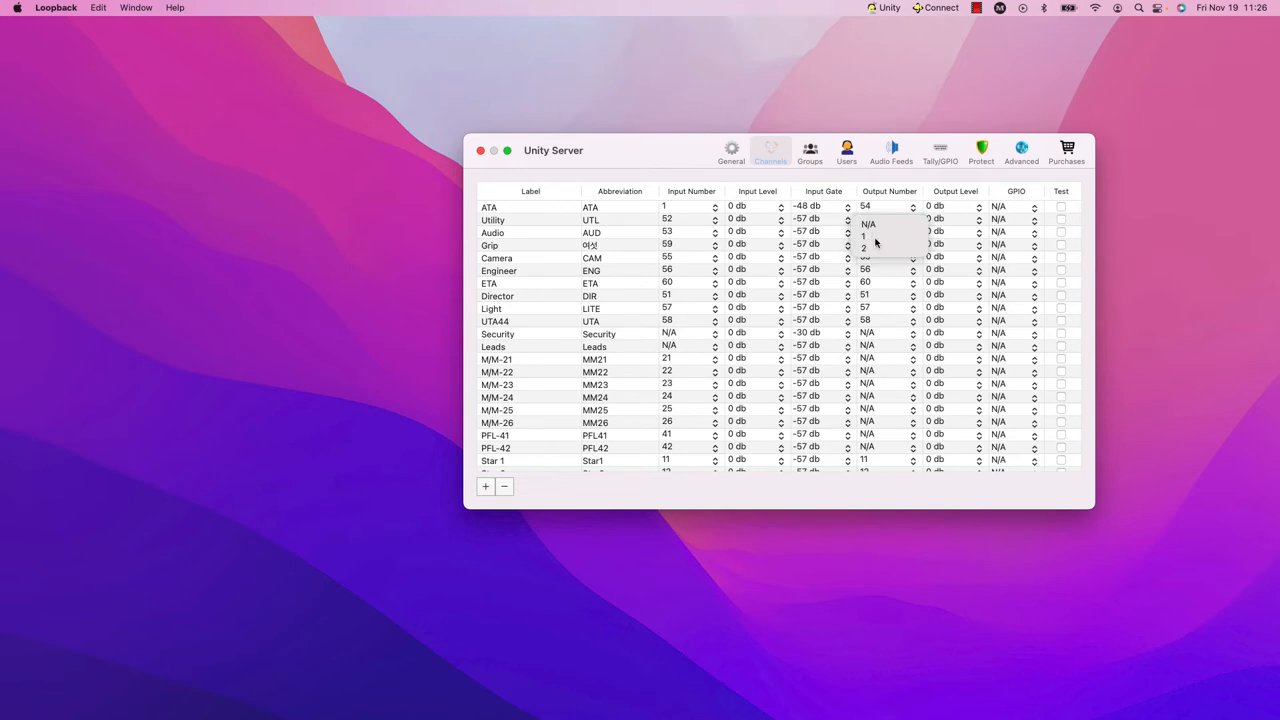
{"action": "left_click", "coordinate": [676, 162]}
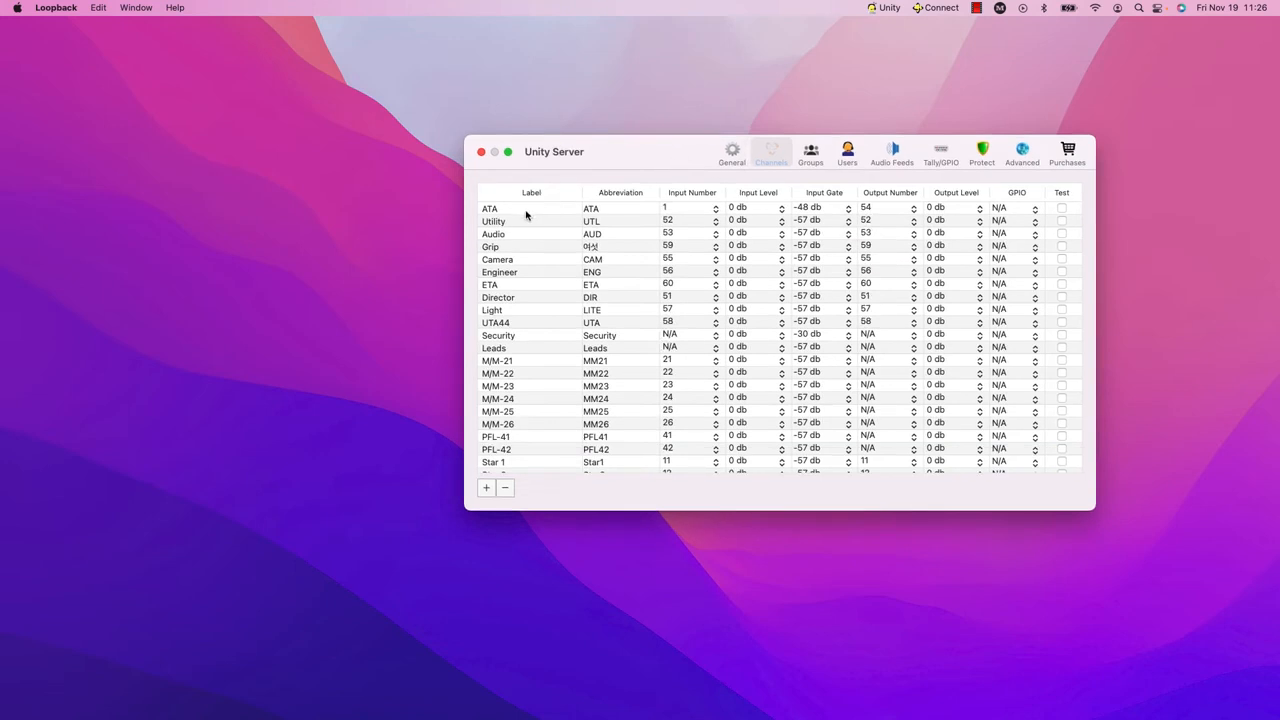
{"action": "left_click", "coordinate": [732, 154]}
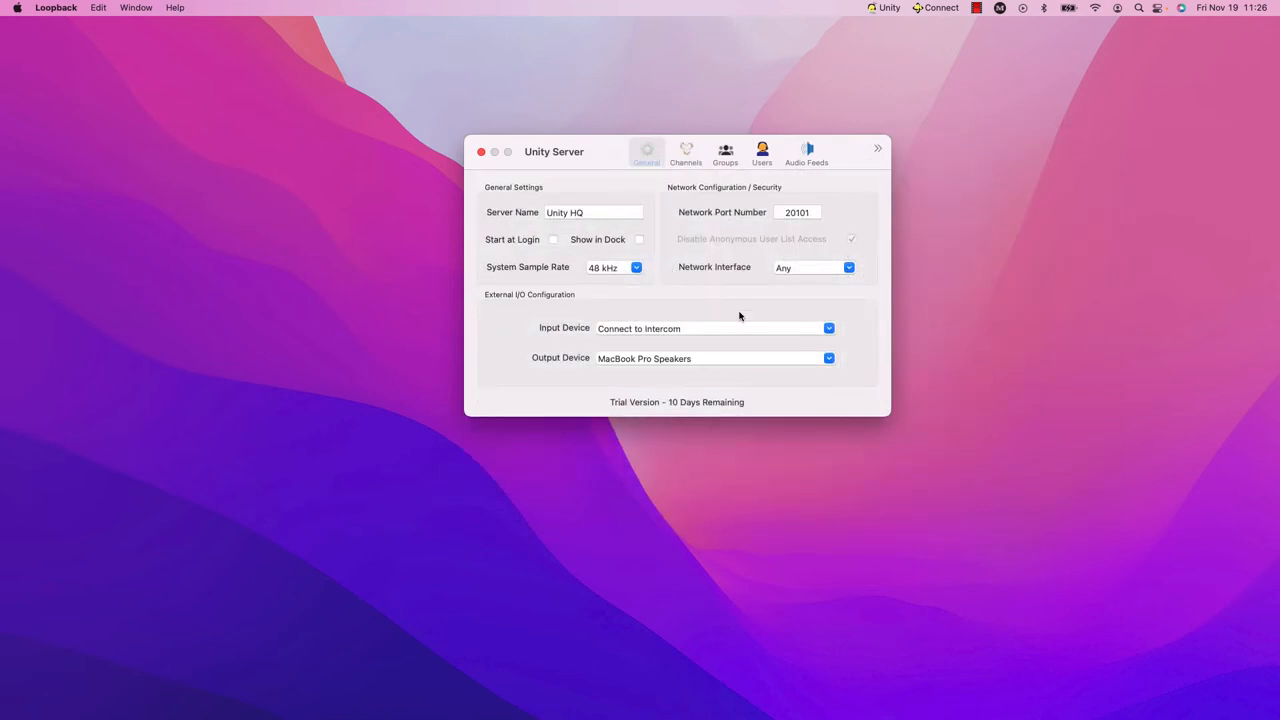
Step: Choose Intercom to Connect as Unity Server's output device
{"action": "left_click", "coordinate": [829, 359]}
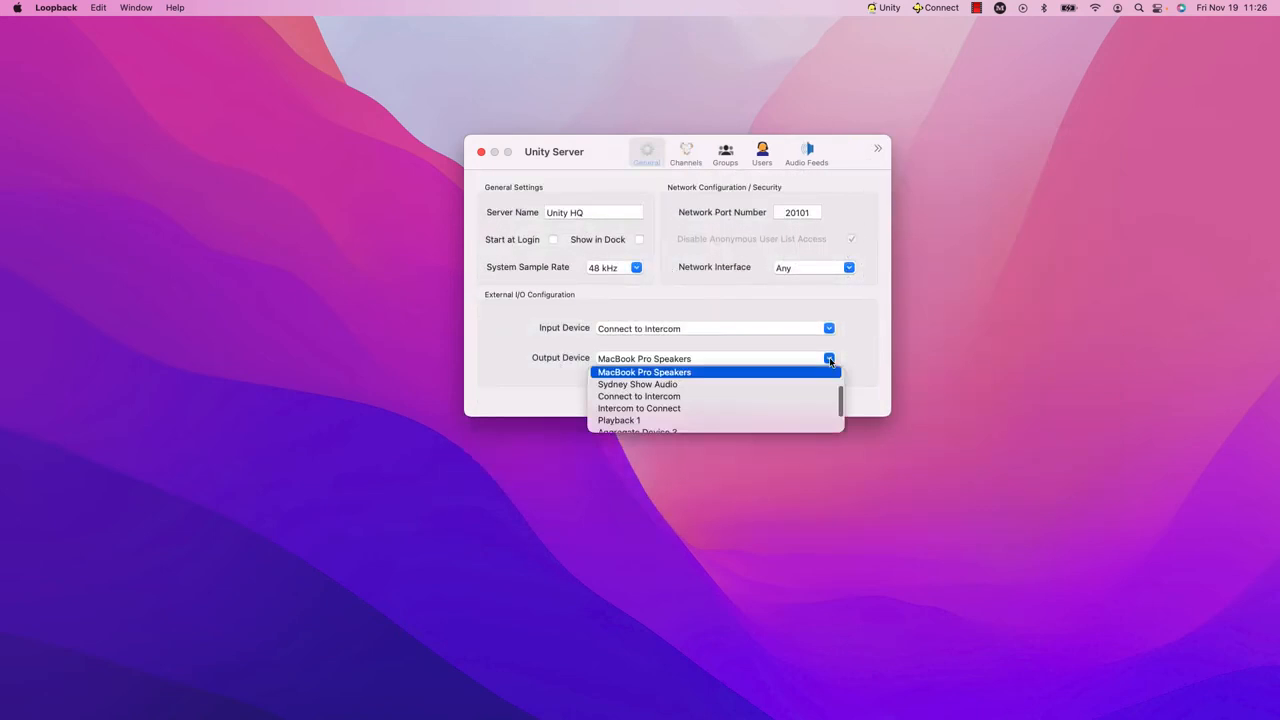
{"action": "left_click", "coordinate": [659, 409]}
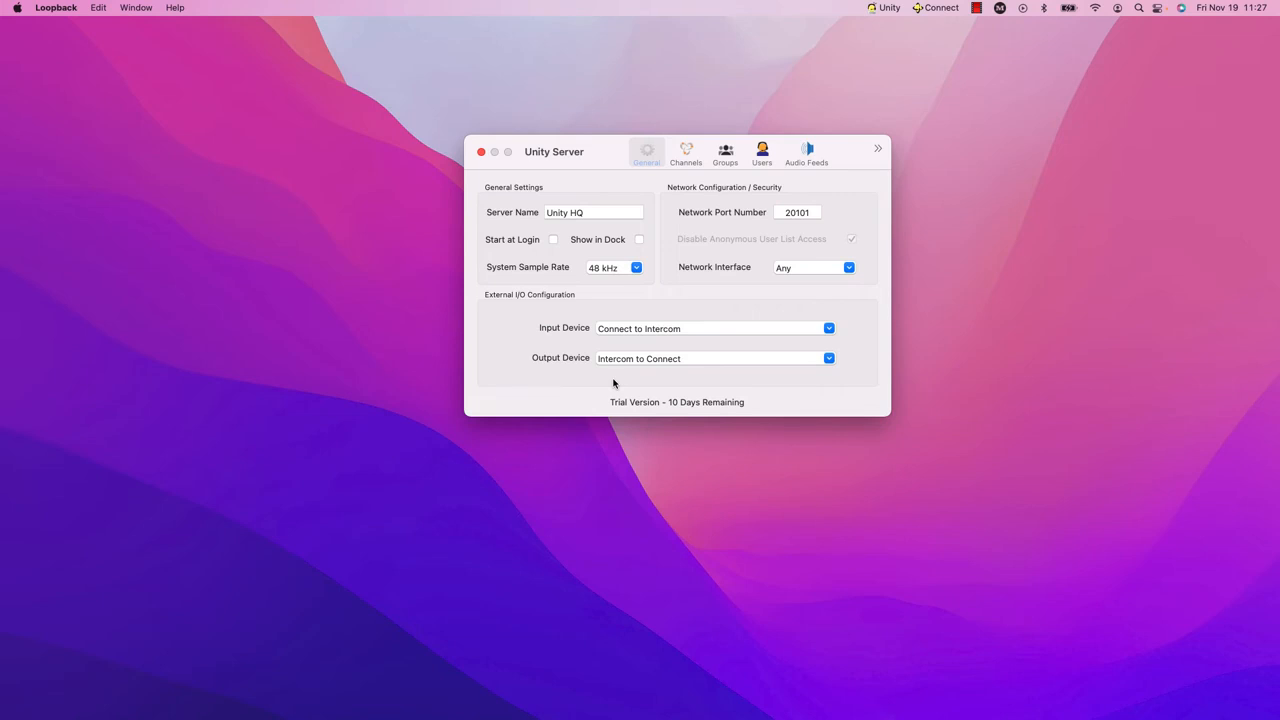
Step: Set ATA's output number to 1 and Utility's input and output numbers to 2
{"action": "left_click", "coordinate": [686, 153]}
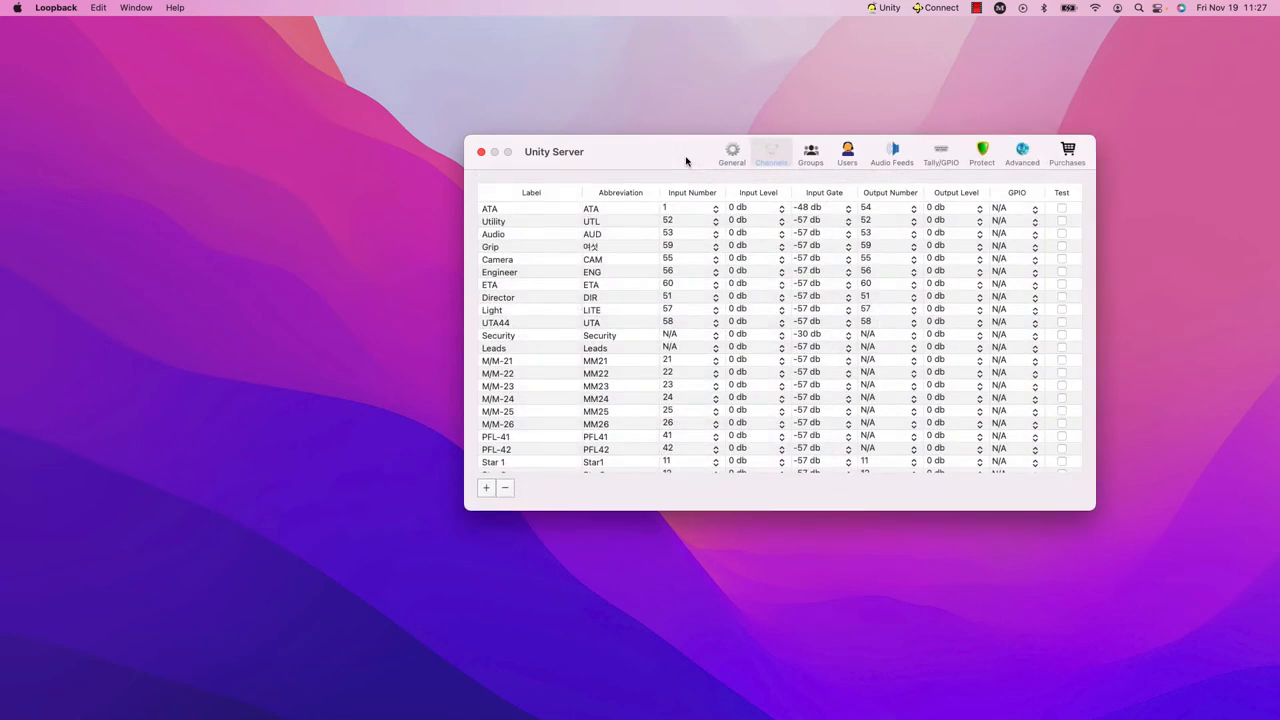
{"action": "left_click", "coordinate": [914, 208]}
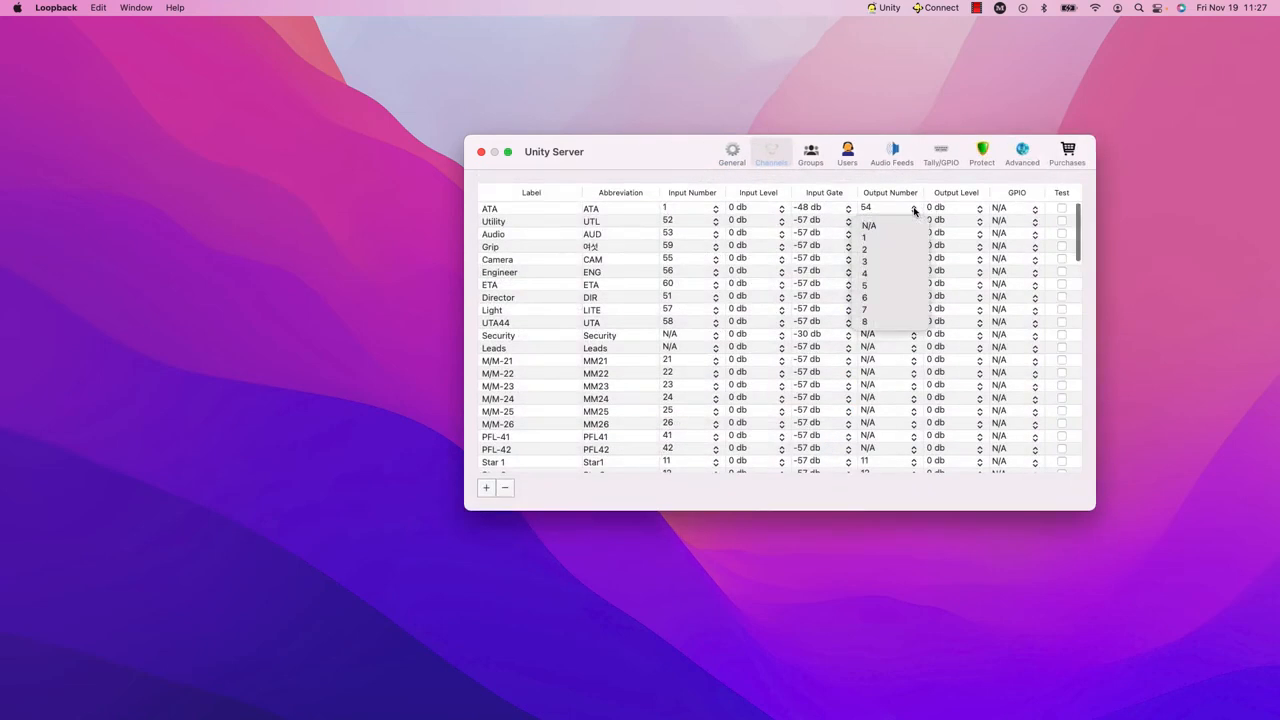
{"action": "left_click", "coordinate": [866, 237]}
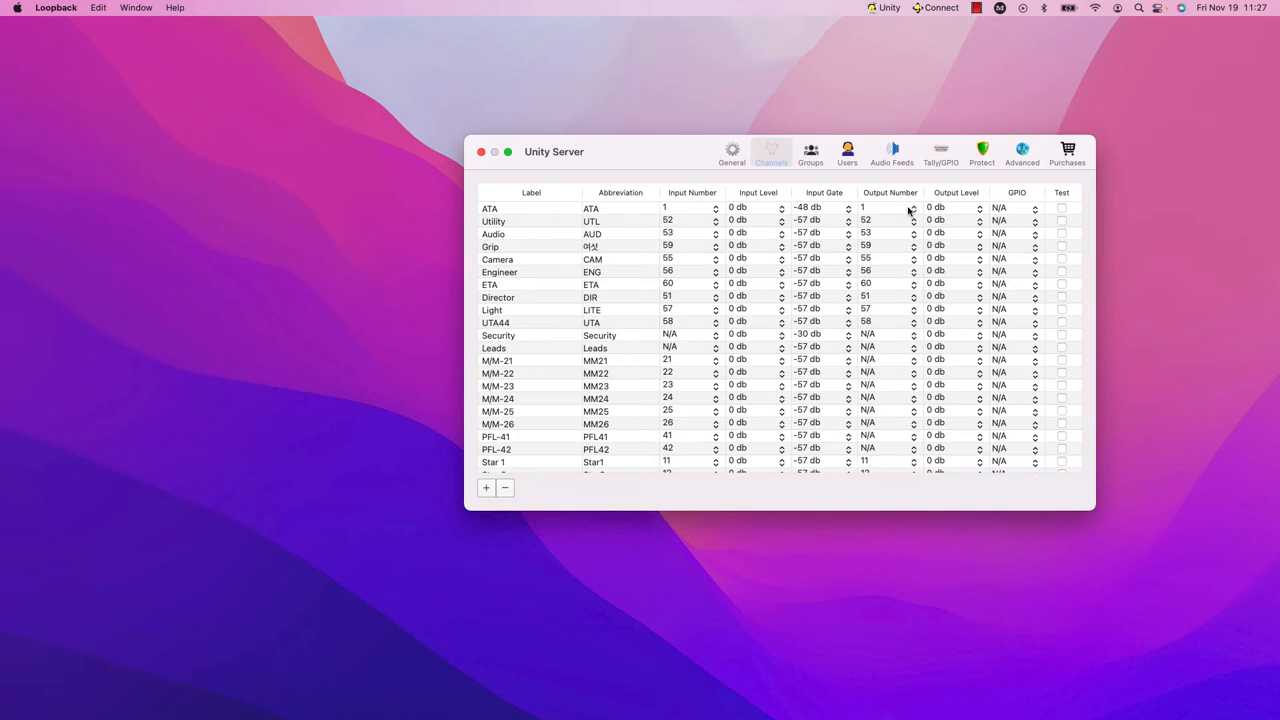
{"action": "left_click", "coordinate": [716, 221]}
{"action": "left_click", "coordinate": [681, 263]}
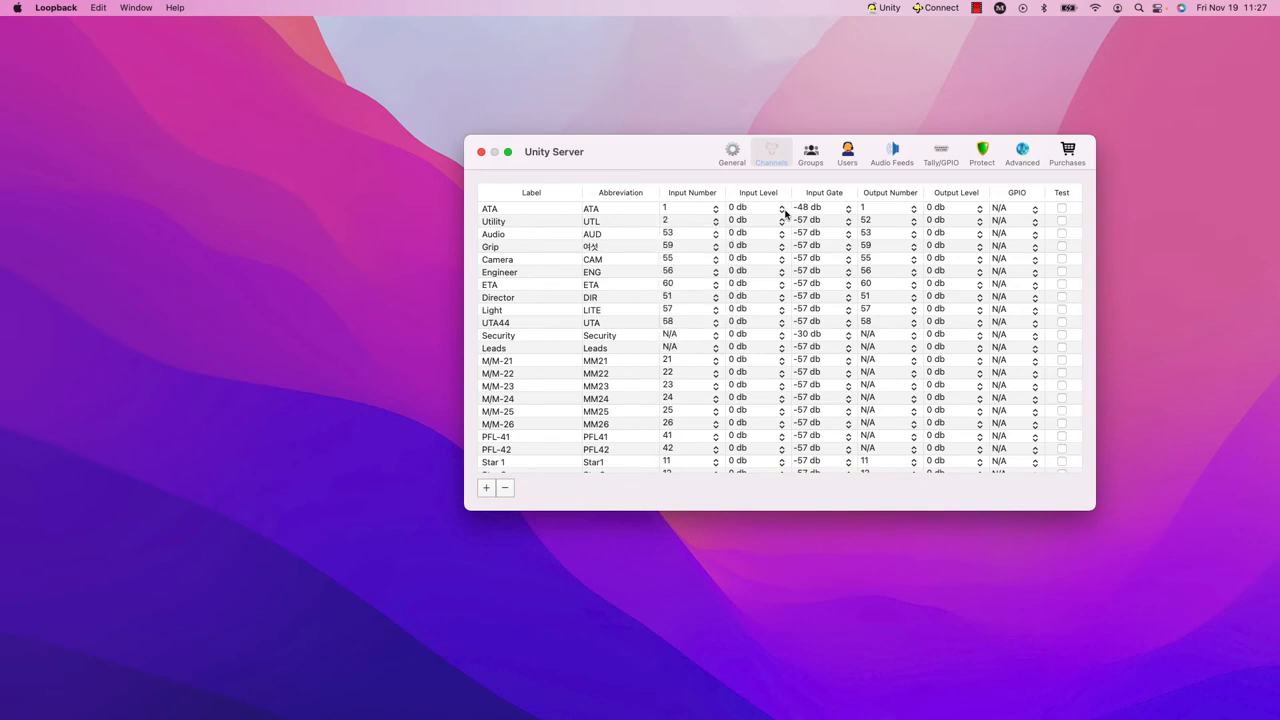
{"action": "left_click", "coordinate": [914, 221]}
{"action": "left_click", "coordinate": [870, 266]}
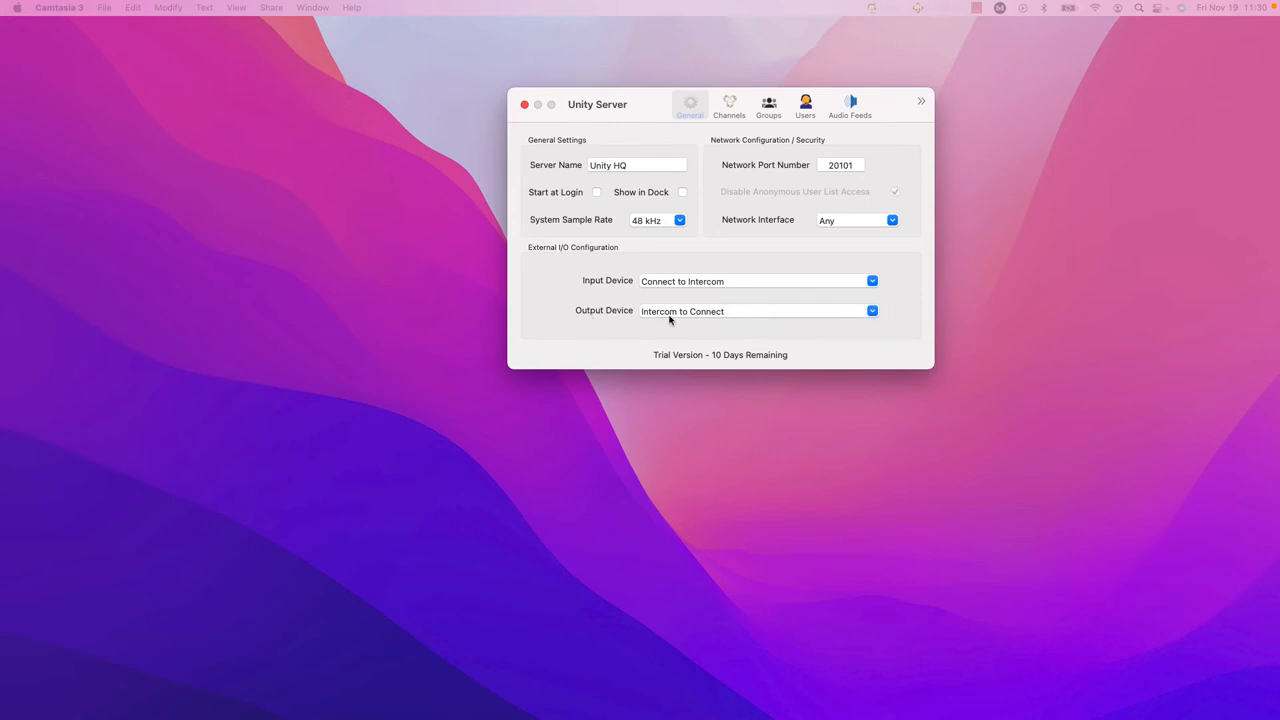
{"action": "left_click", "coordinate": [732, 106]}
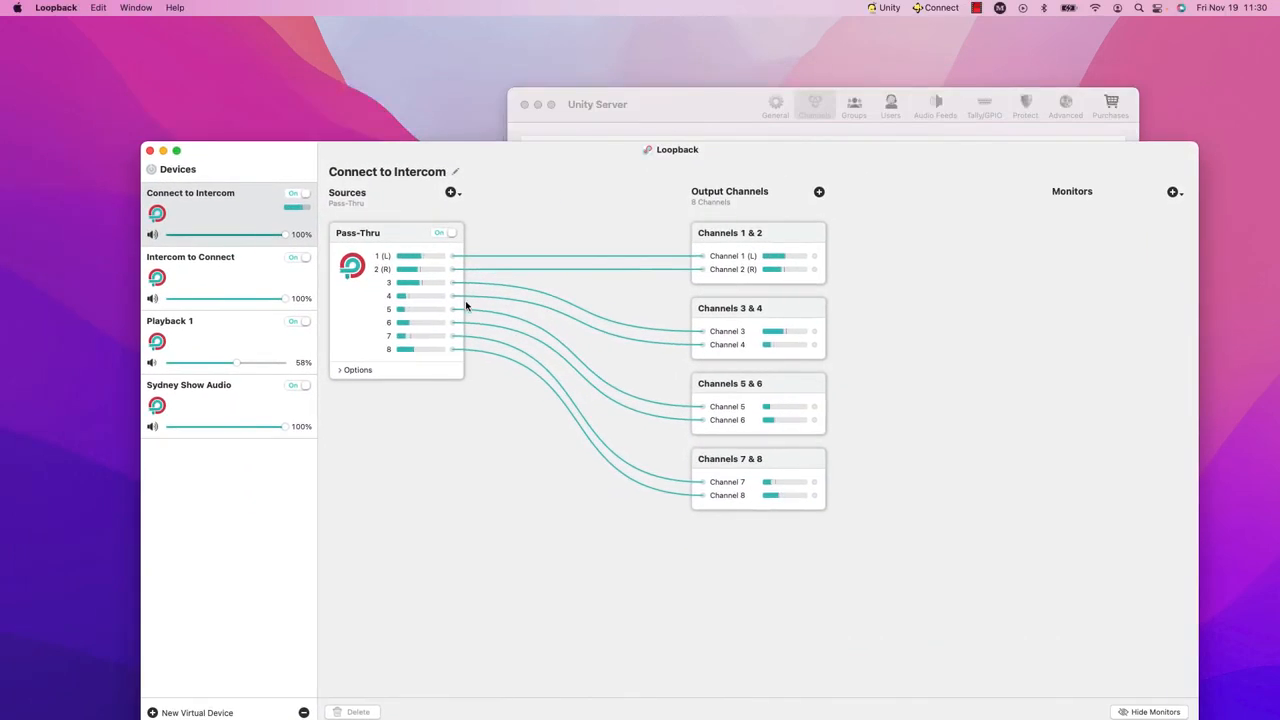
Step: Show Intercom to Connect's routing in Loopback, placed below the Unity Server channel table
{"action": "left_click", "coordinate": [196, 284]}
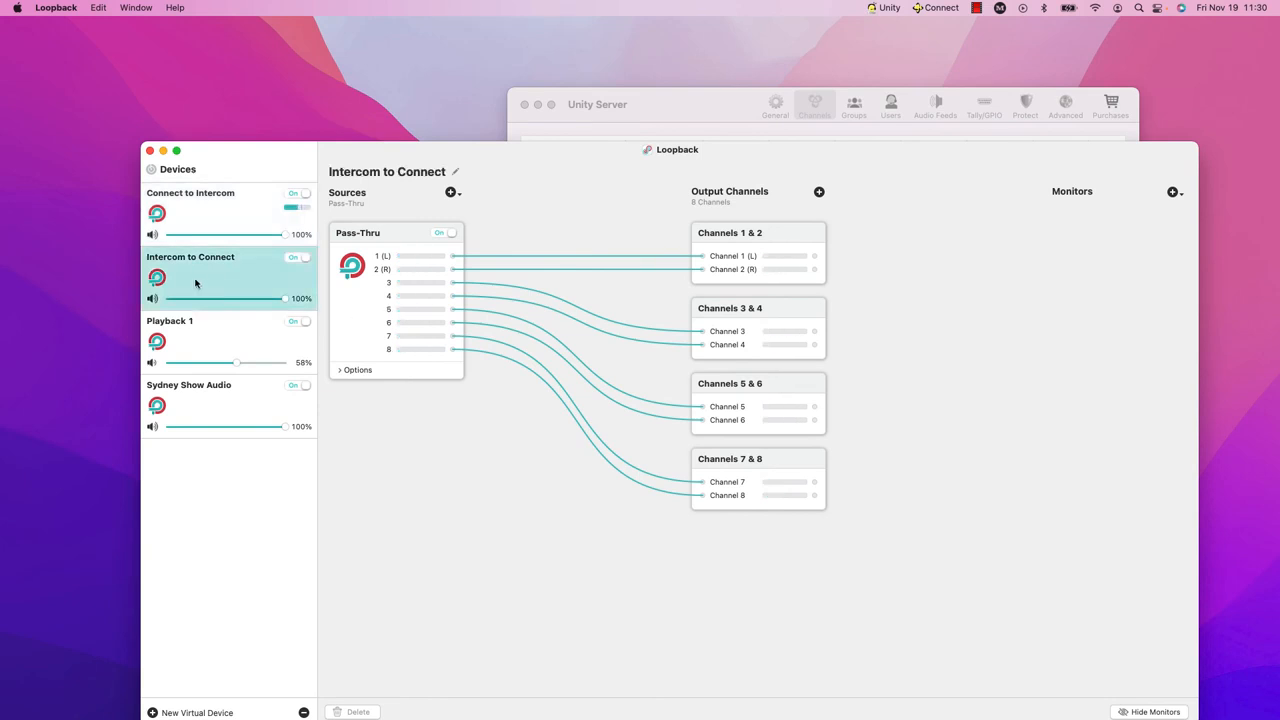
{"action": "left_click_drag", "start_coordinate": [562, 203], "coordinate": [646, 396]}
{"action": "left_click_drag", "start_coordinate": [684, 106], "coordinate": [407, 42]}
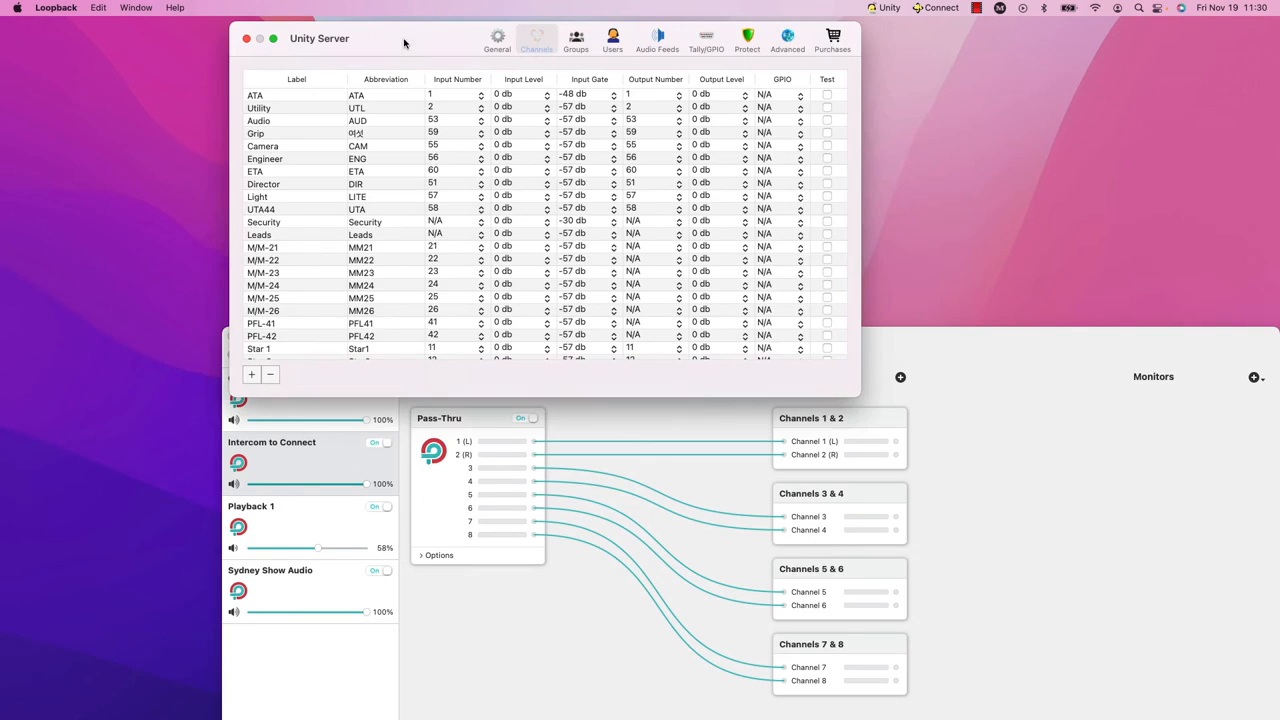
Step: Toggle test tones on ATA and Utility, checking they register on Loopback channels 1 and 2
{"action": "left_click", "coordinate": [1009, 405]}
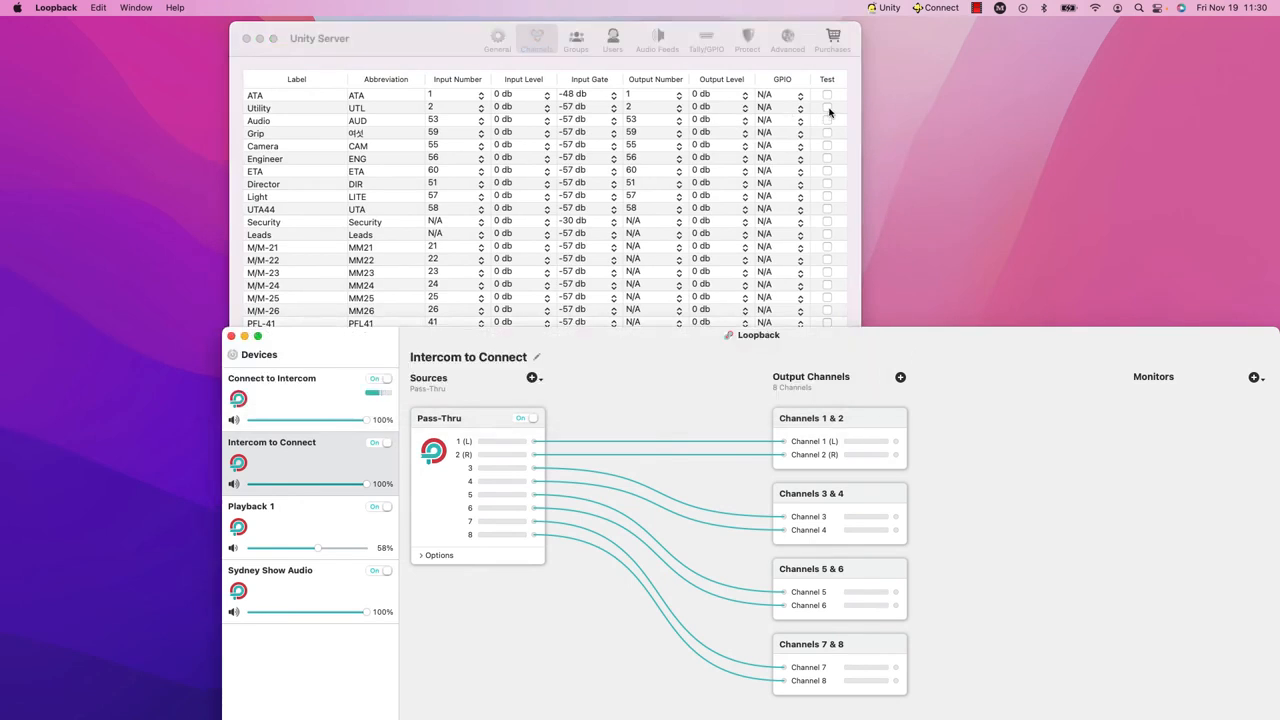
{"action": "left_click", "coordinate": [827, 108]}
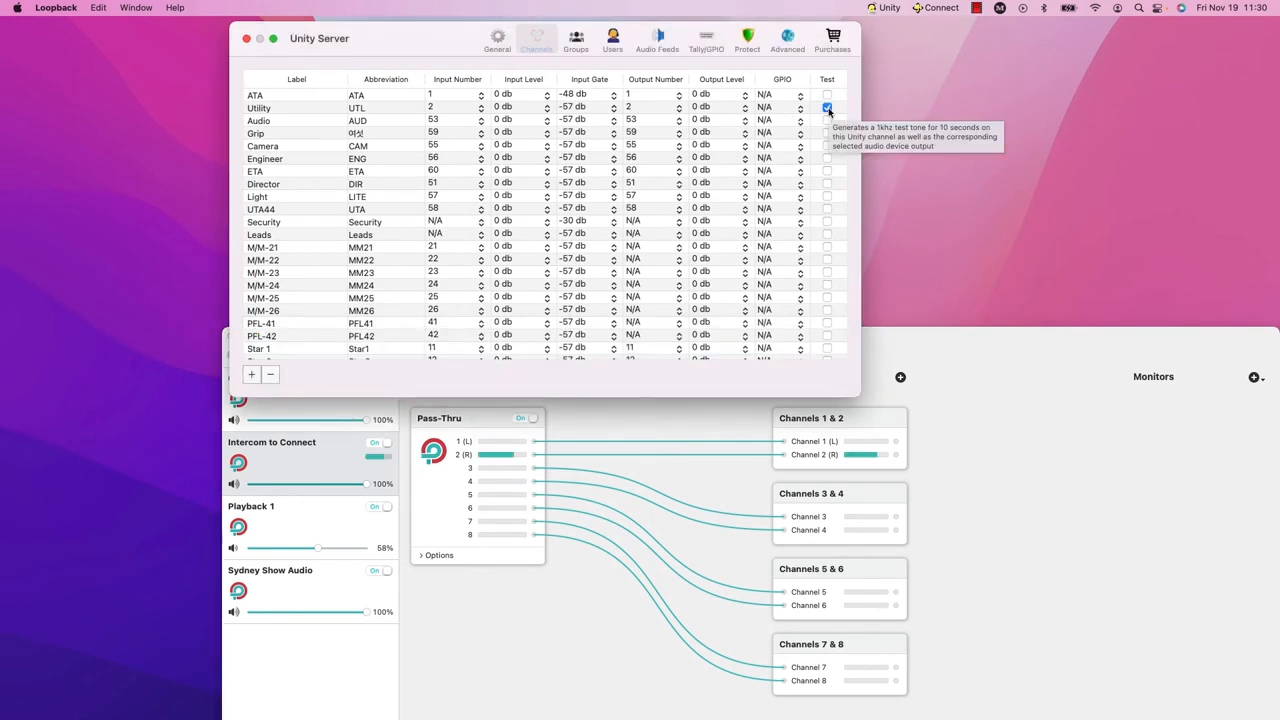
{"action": "left_click", "coordinate": [827, 95]}
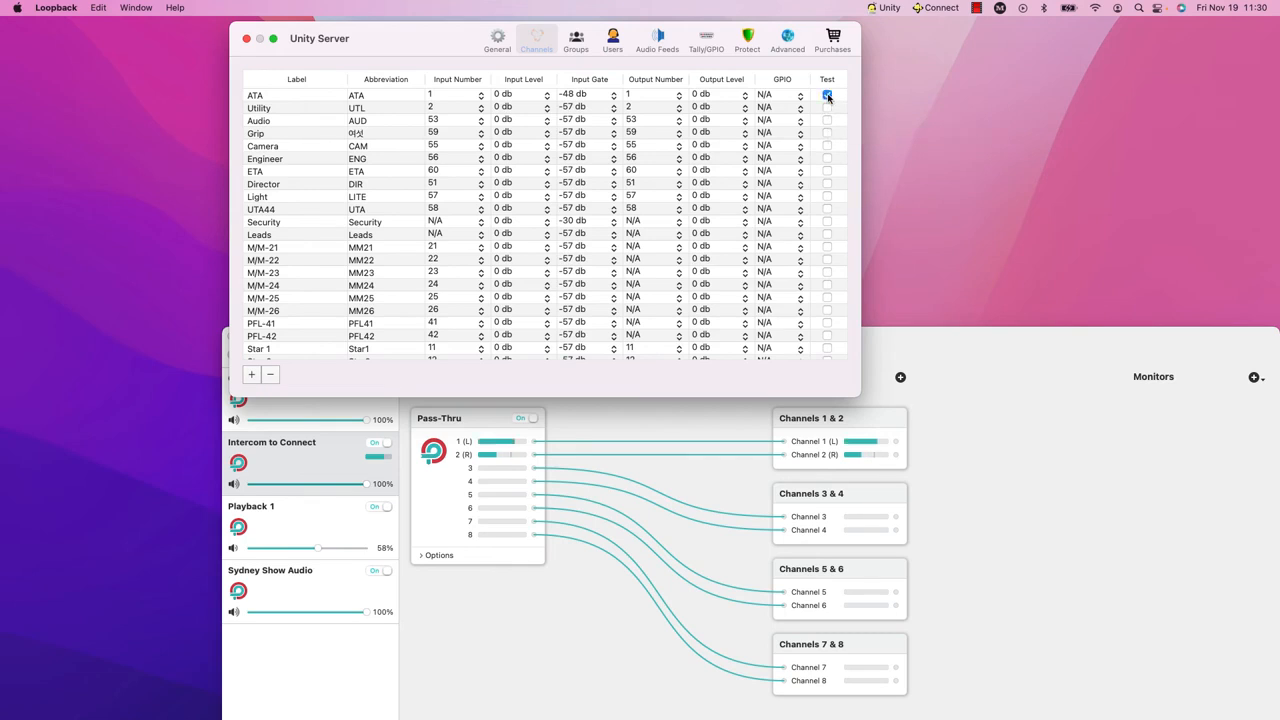
{"action": "left_click", "coordinate": [827, 108]}
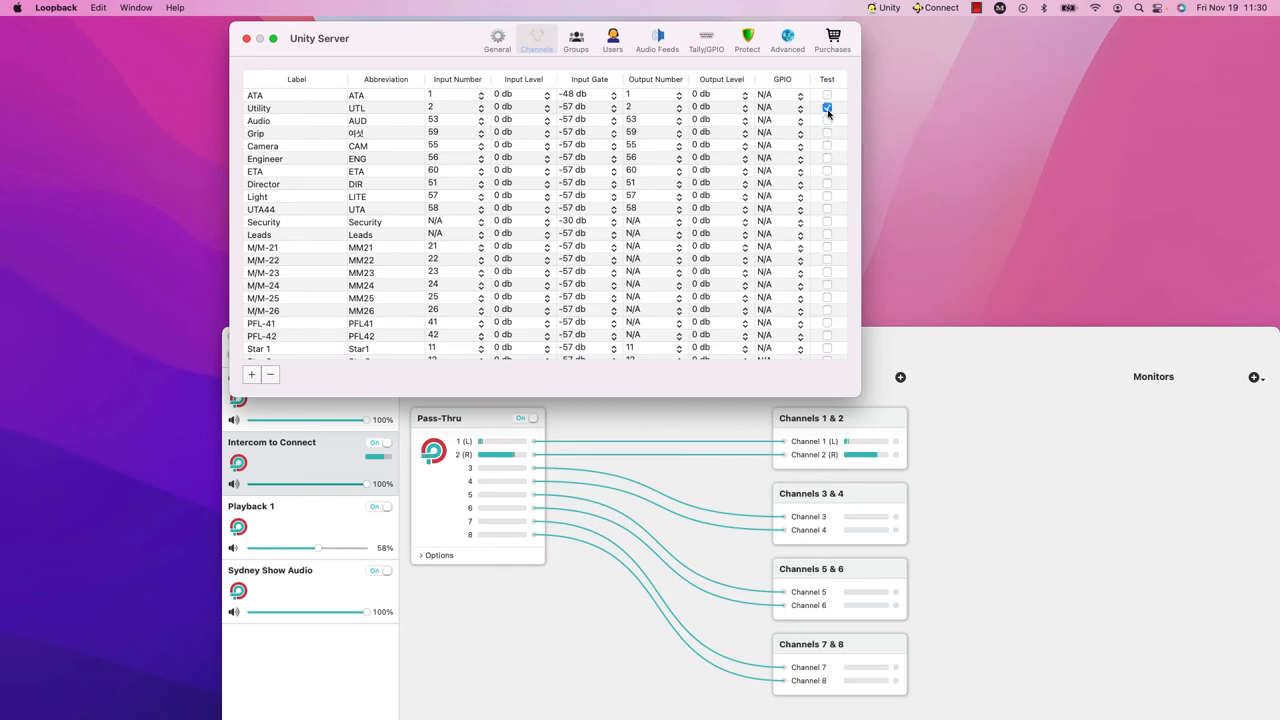
{"action": "left_click", "coordinate": [827, 95]}
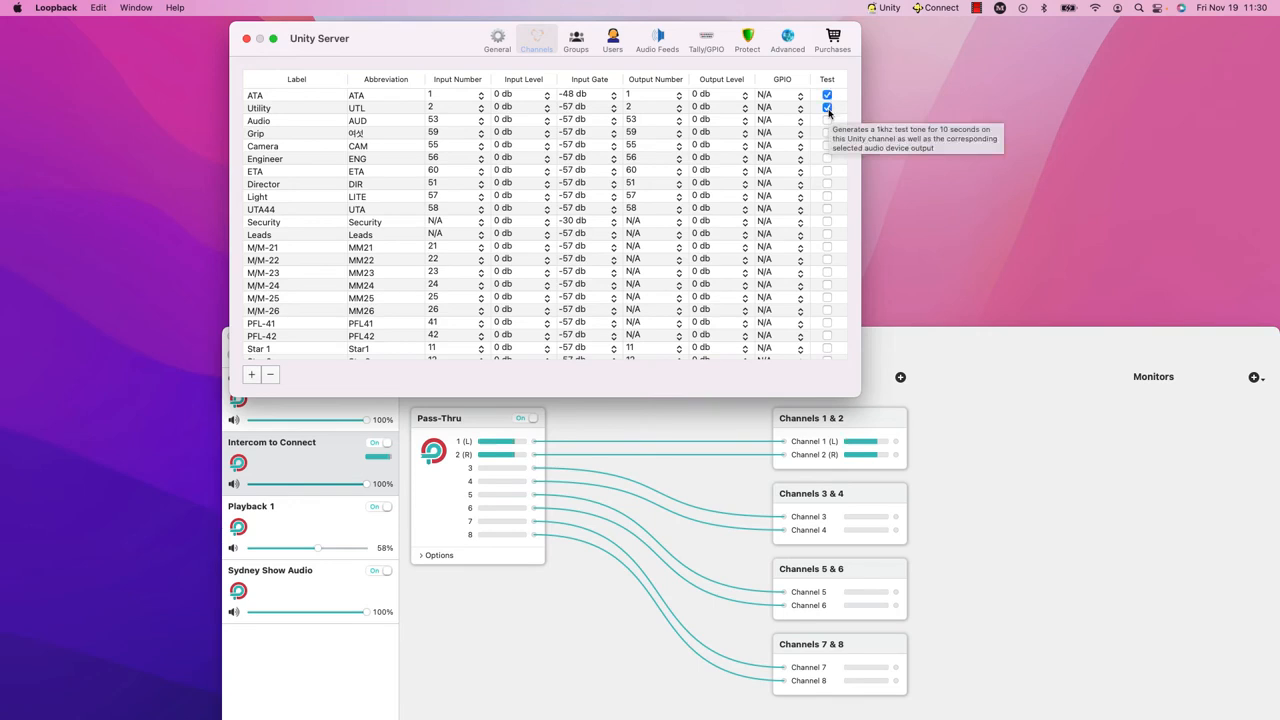
{"action": "left_click", "coordinate": [828, 107]}
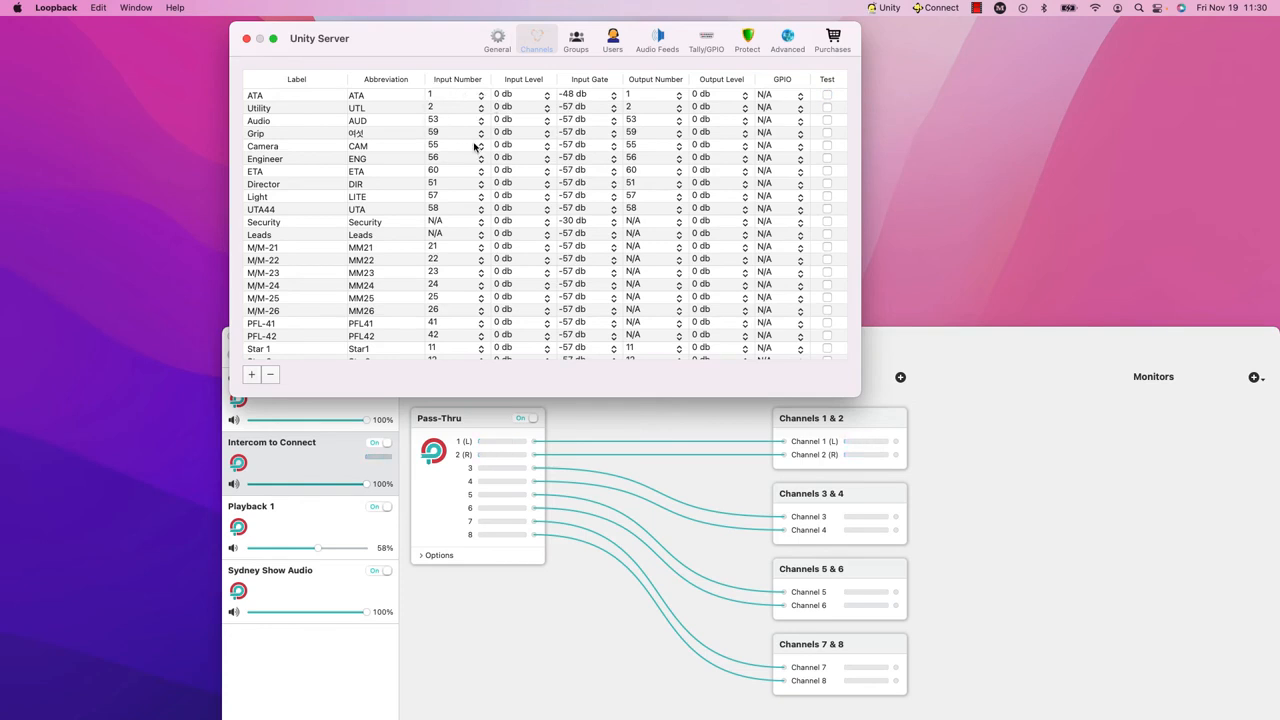
{"action": "left_click", "coordinate": [827, 94]}
{"action": "left_click", "coordinate": [827, 107]}
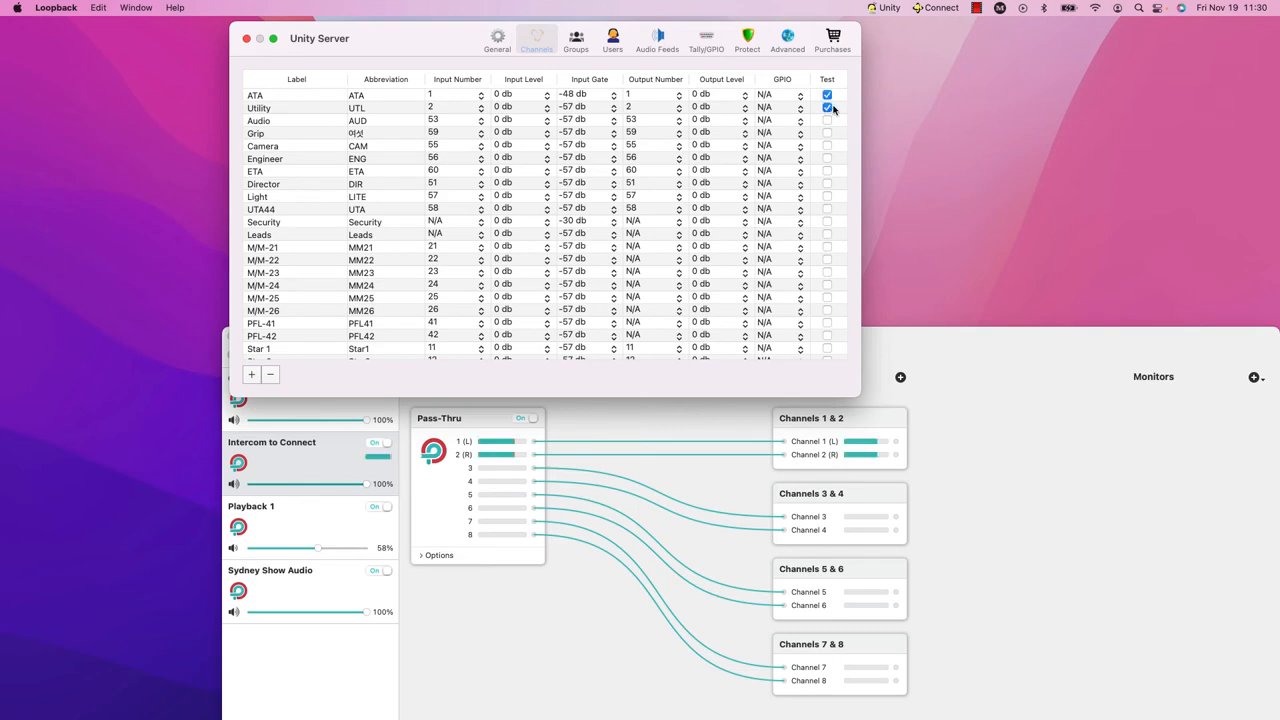
{"action": "left_click", "coordinate": [827, 107]}
{"action": "left_click", "coordinate": [827, 94]}
Step: Switch Unity Server's output device to Connect to Intercom and view that device's levels in Loopback
{"action": "left_click", "coordinate": [497, 42]}
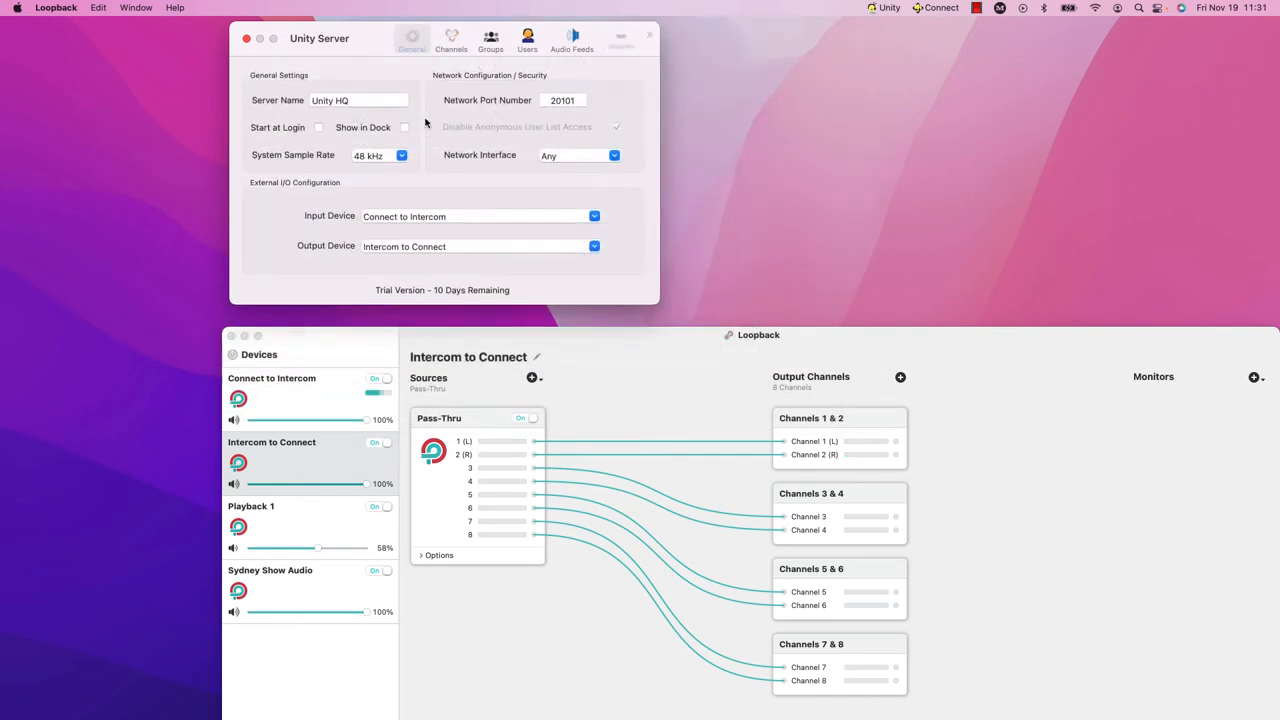
{"action": "left_click_drag", "start_coordinate": [384, 48], "coordinate": [682, 71]}
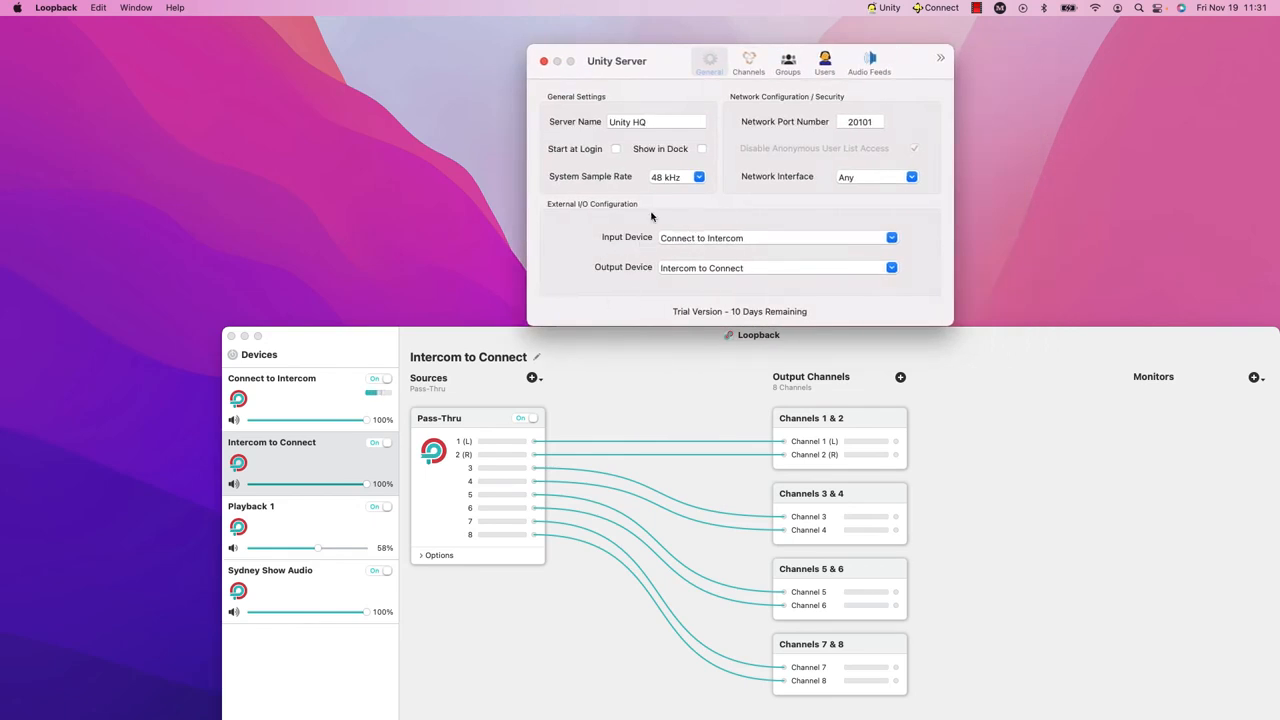
{"action": "left_click", "coordinate": [893, 270]}
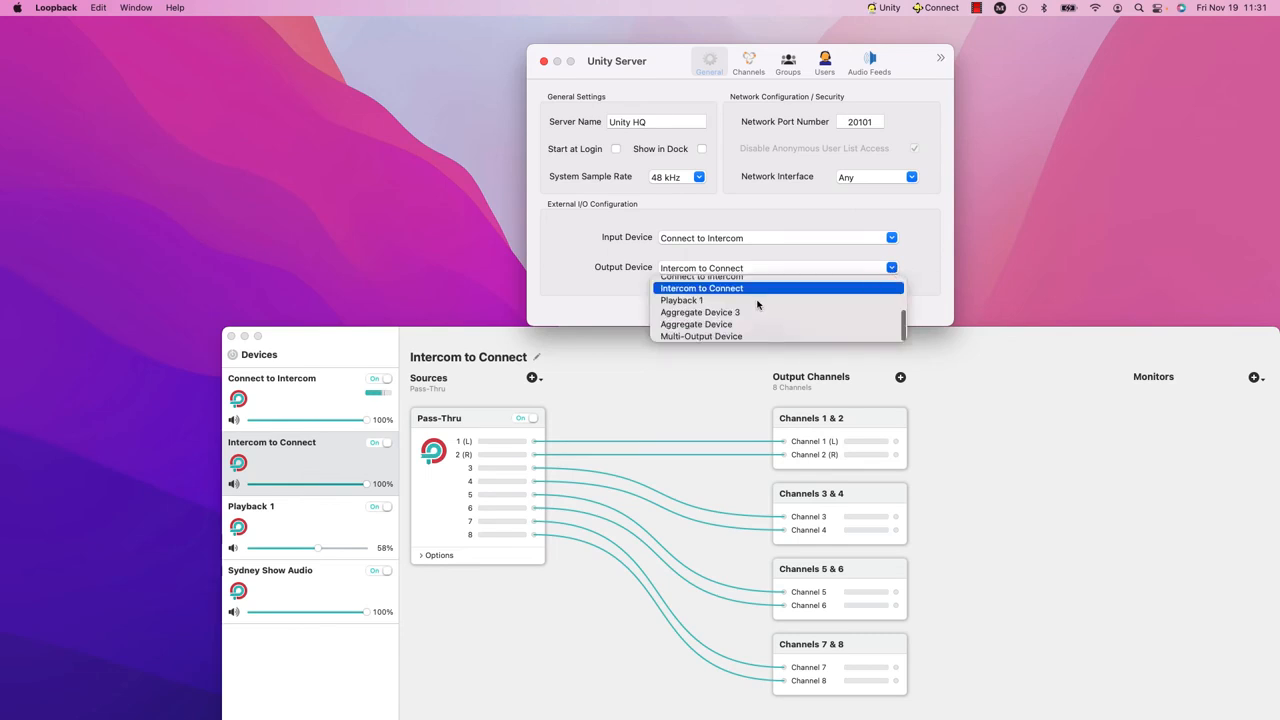
{"action": "scroll", "coordinate": [757, 305], "scroll_direction": "up", "scroll_amount": 3}
{"action": "scroll", "coordinate": [757, 303], "scroll_direction": "down", "scroll_amount": 3}
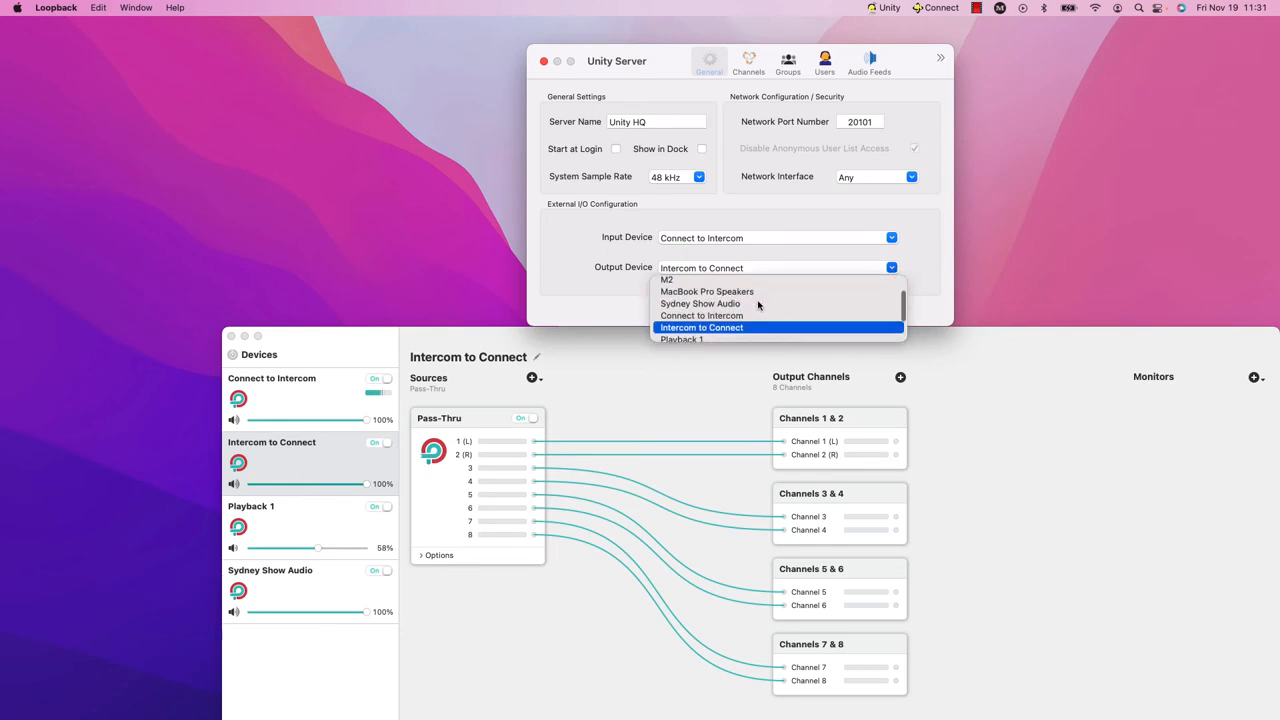
{"action": "left_click", "coordinate": [707, 312]}
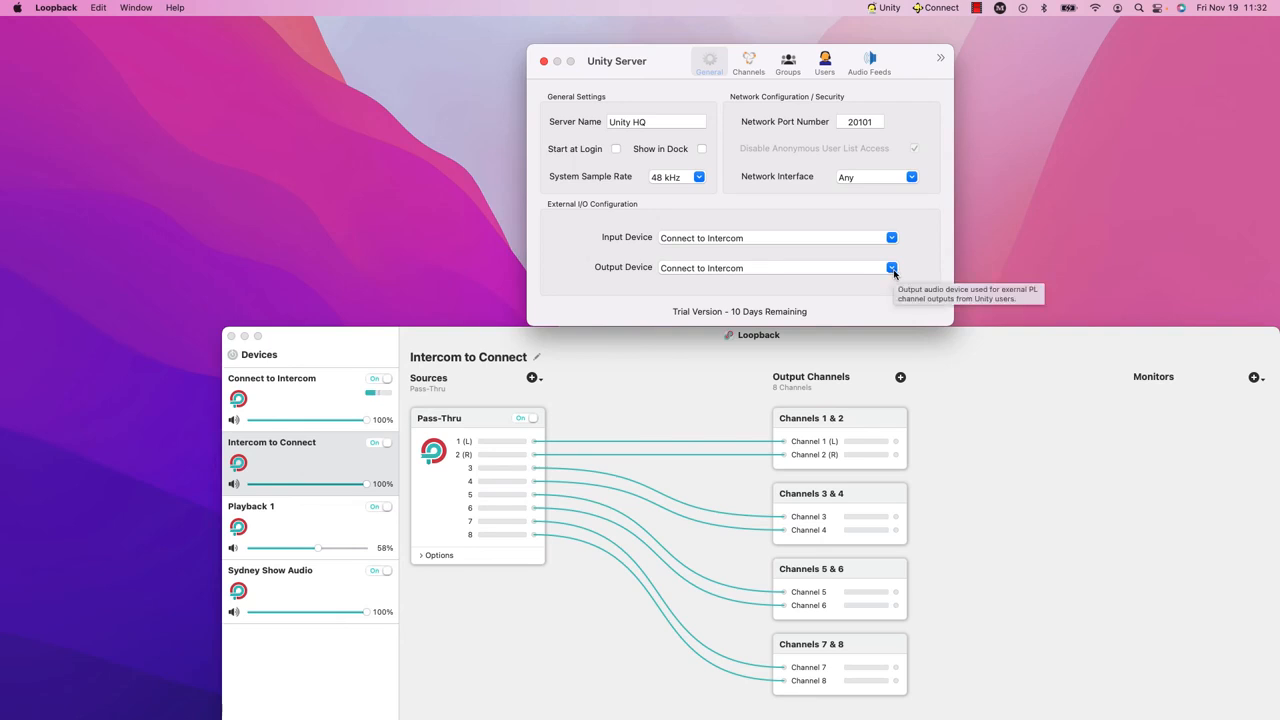
{"action": "left_click", "coordinate": [272, 405]}
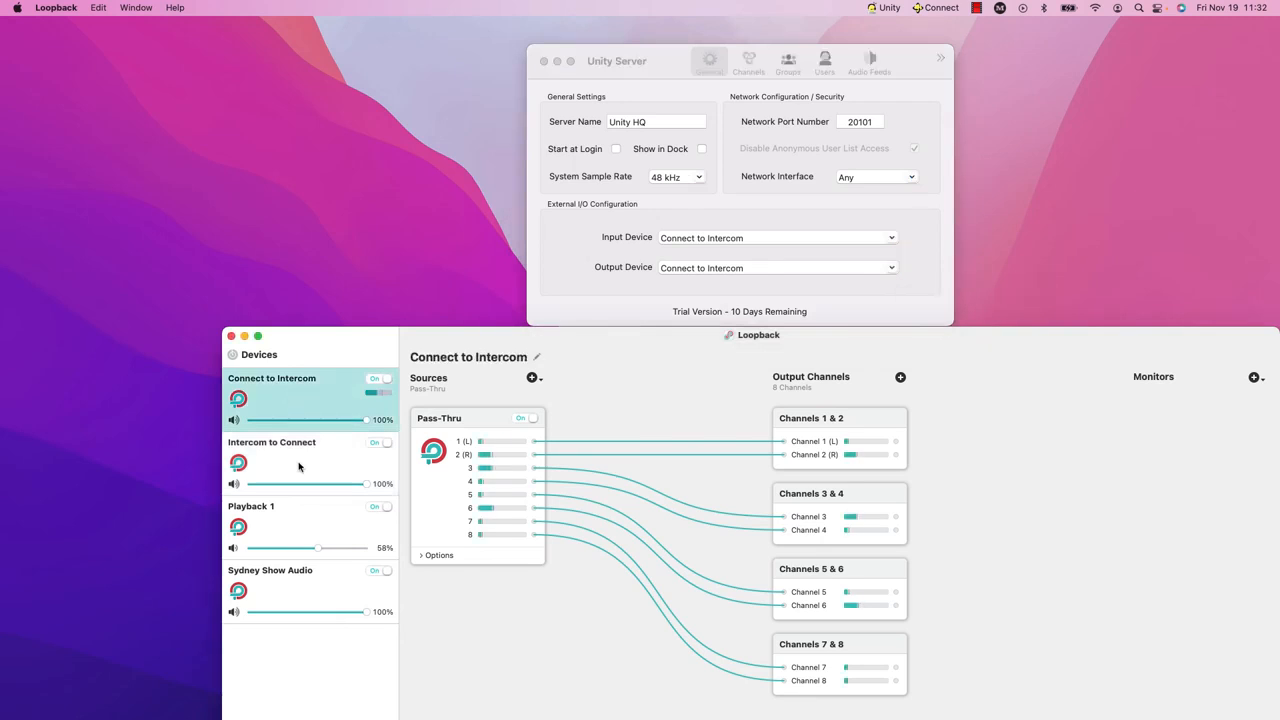
Step: Return Unity Server's output device to Intercom to Connect, with that device's routing shown in Loopback
{"action": "left_click", "coordinate": [298, 466]}
{"action": "left_click", "coordinate": [307, 399]}
{"action": "left_click", "coordinate": [309, 464]}
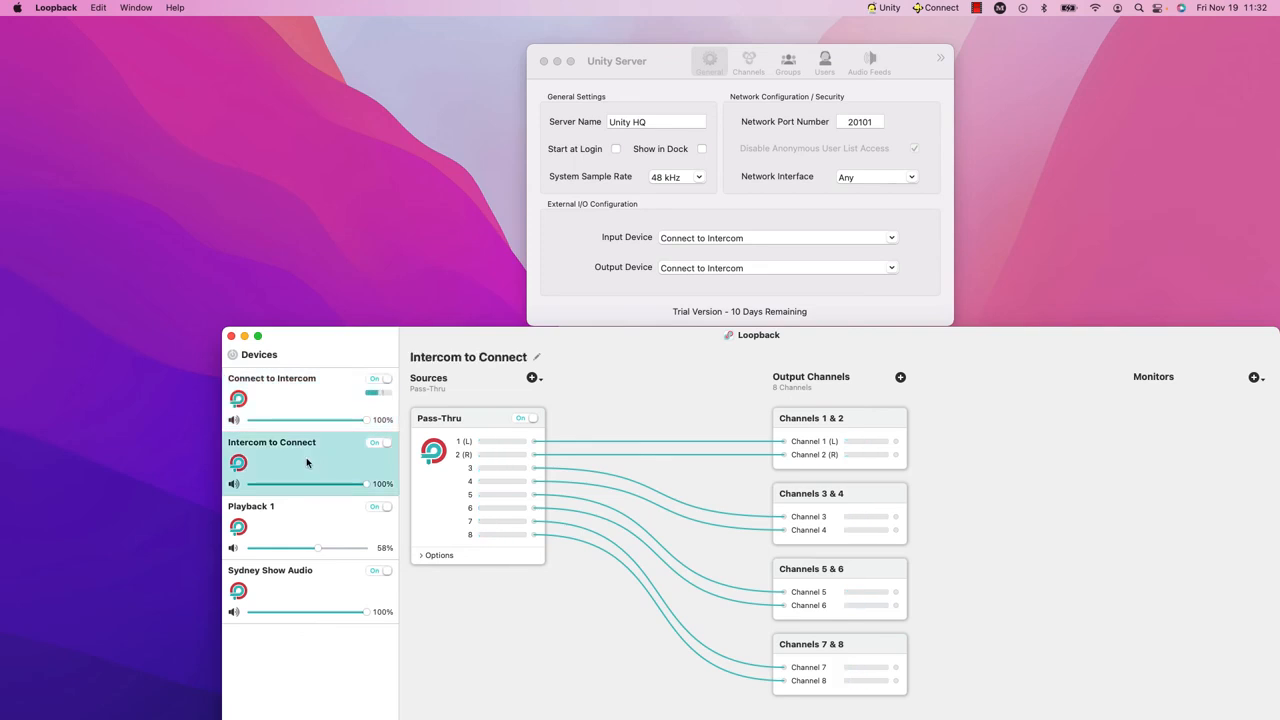
{"action": "left_click", "coordinate": [893, 273]}
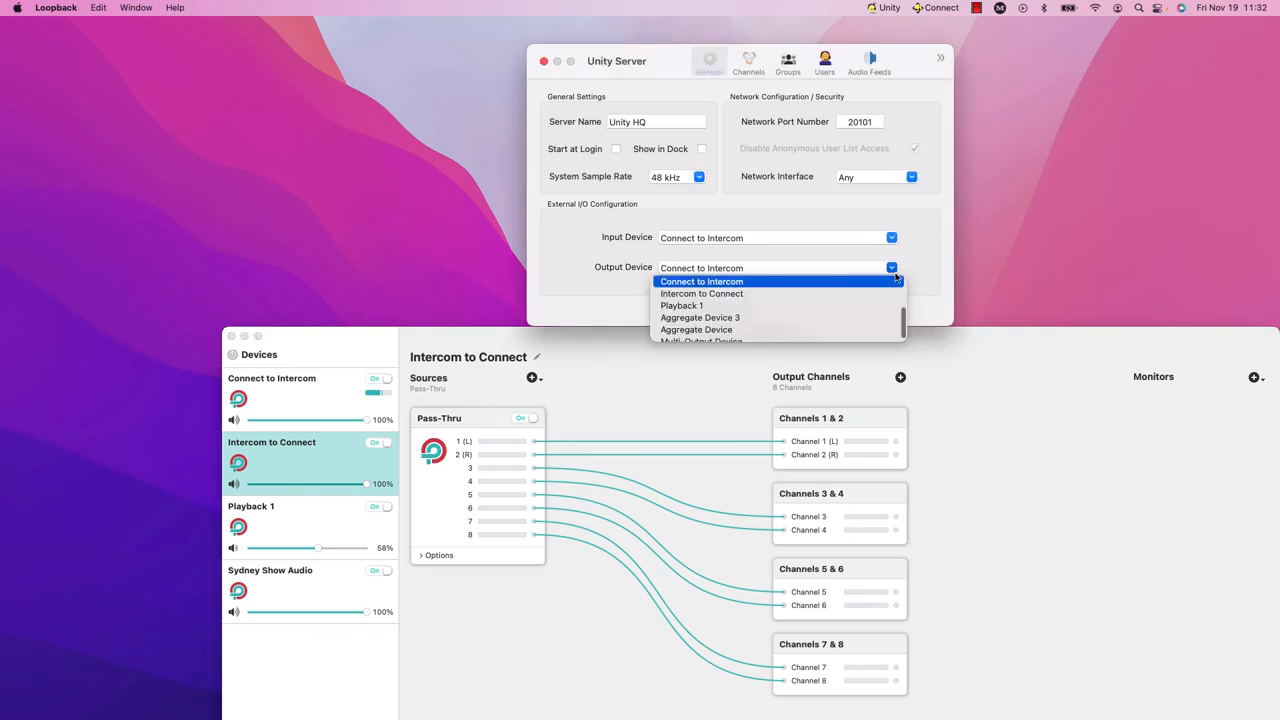
{"action": "left_click", "coordinate": [725, 296]}
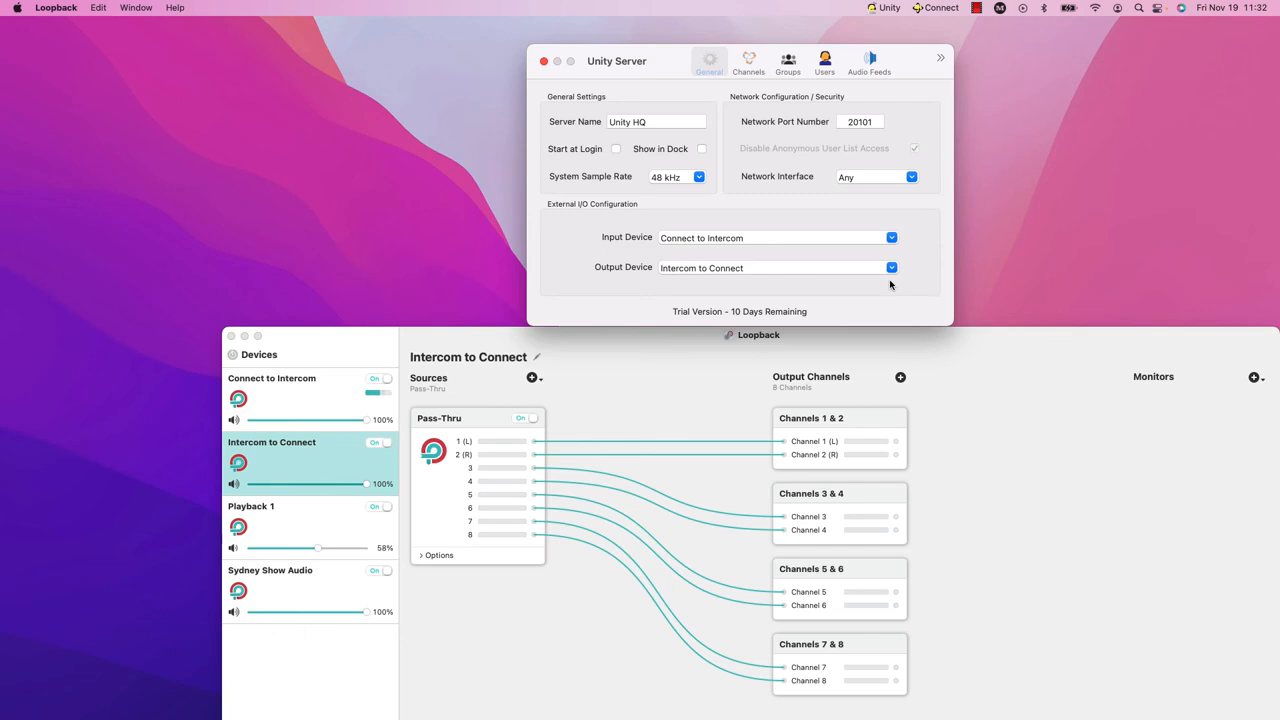
{"action": "left_click_drag", "start_coordinate": [890, 285], "coordinate": [849, 296]}
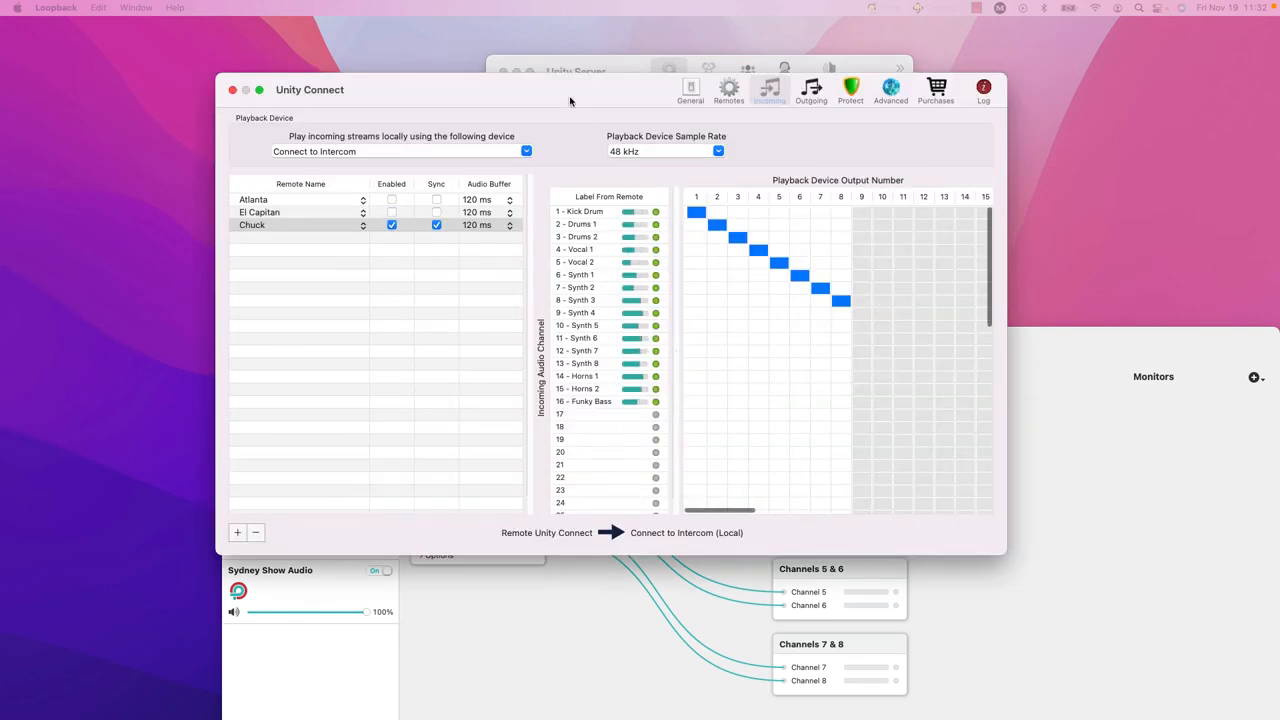
Step: Show Unity Connect's Outgoing settings for a selected remote, including the Sydney Show Audio capture device list
{"action": "left_click_drag", "start_coordinate": [569, 98], "coordinate": [689, 139]}
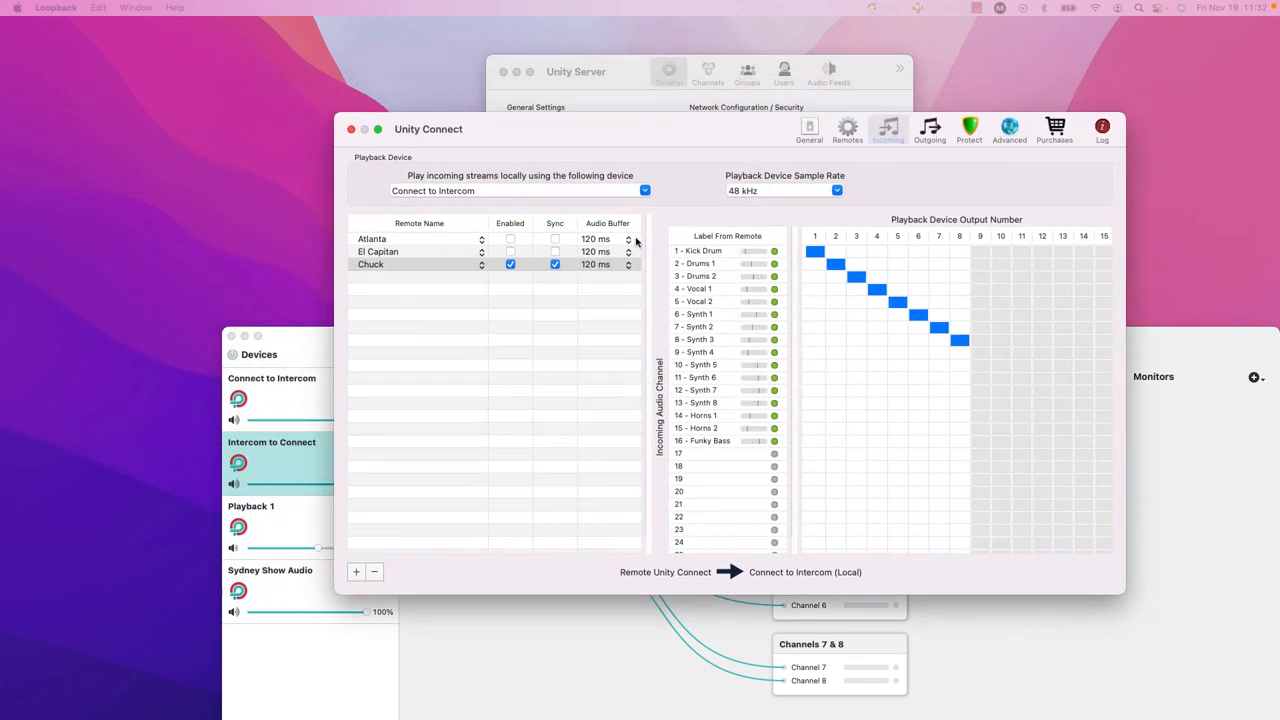
{"action": "left_click", "coordinate": [924, 138]}
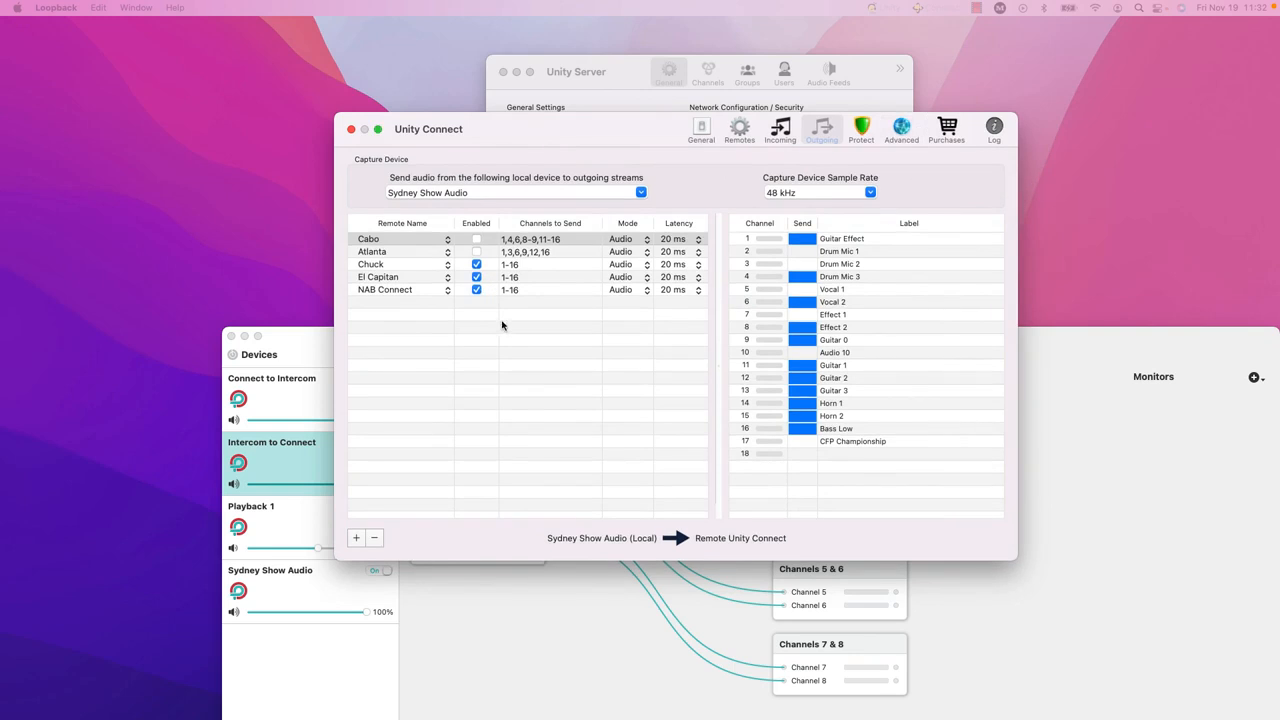
{"action": "left_click", "coordinate": [405, 267]}
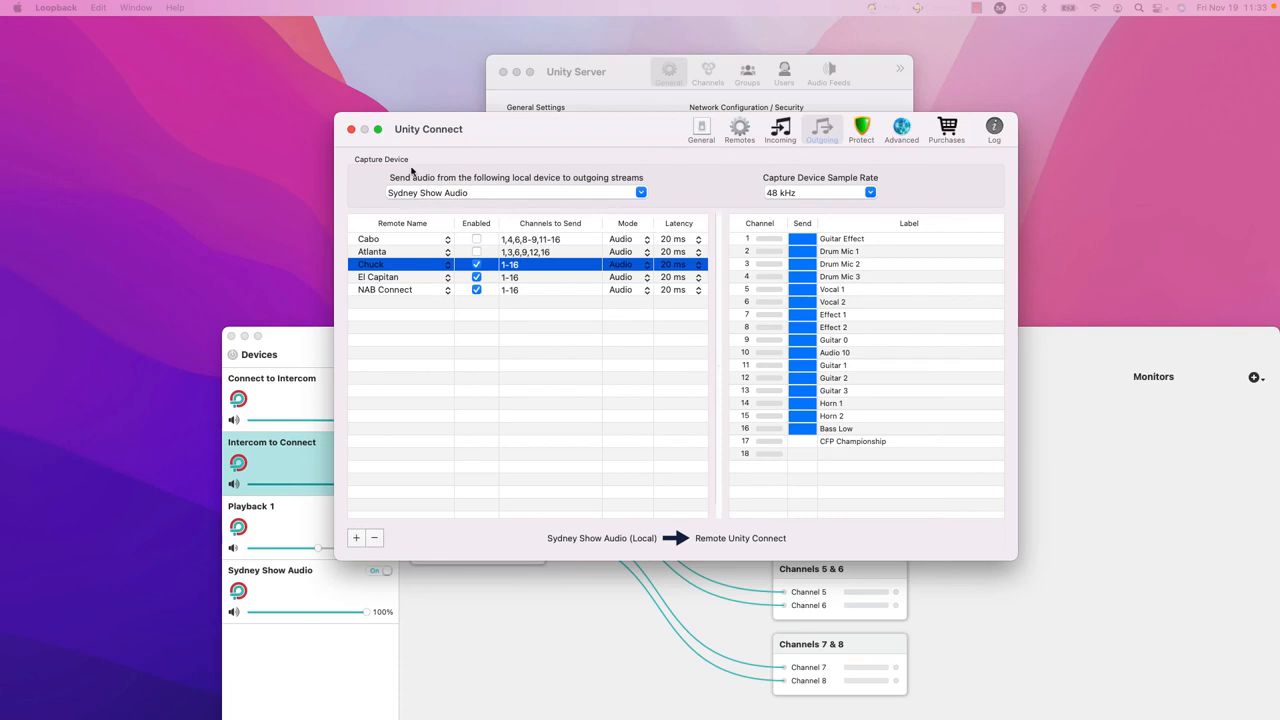
{"action": "left_click", "coordinate": [642, 194]}
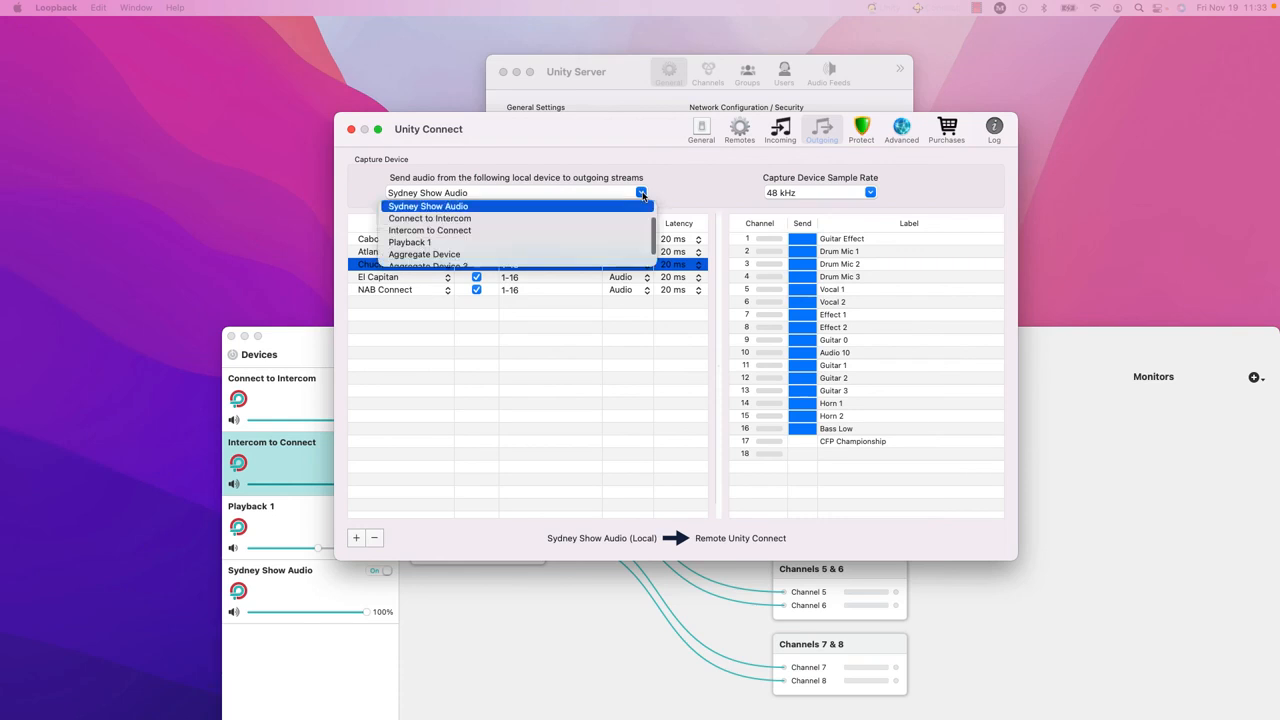
Step: Set Unity Connect's capture device to Intercom to Connect and verify remotes receive channels 1-8
{"action": "left_click", "coordinate": [466, 232]}
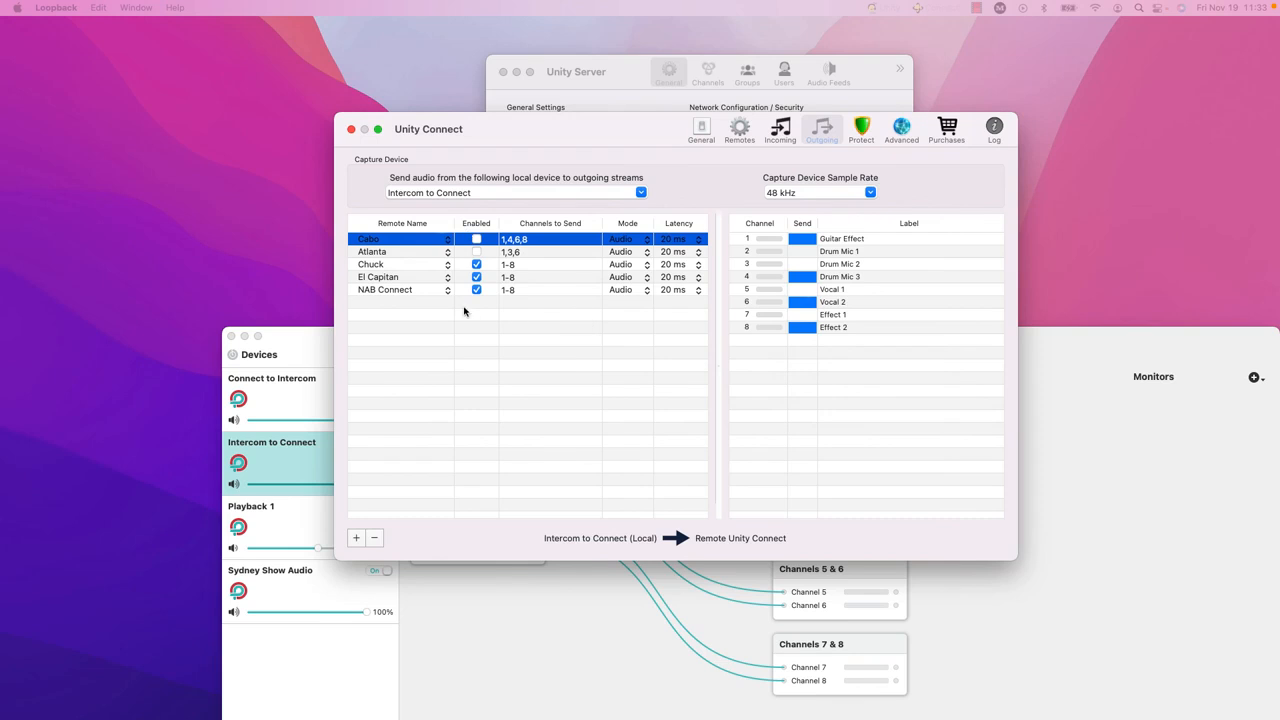
{"action": "left_click", "coordinate": [380, 265]}
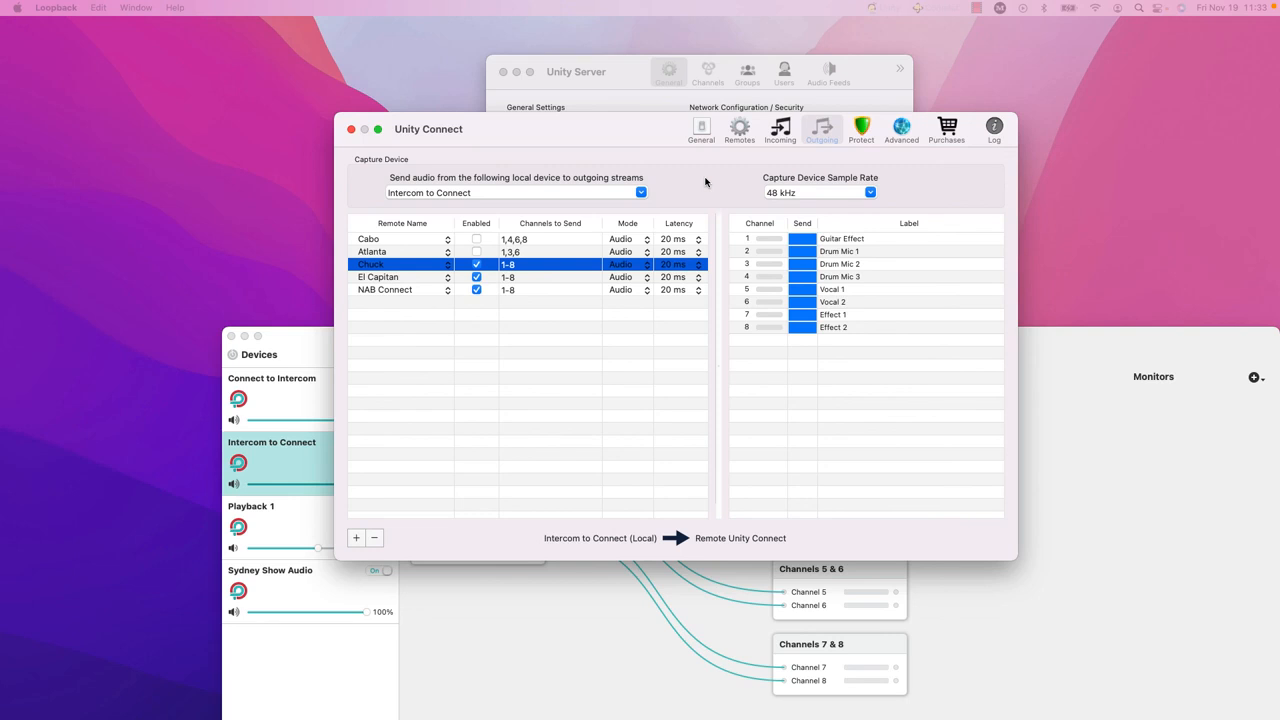
{"action": "left_click", "coordinate": [1055, 354]}
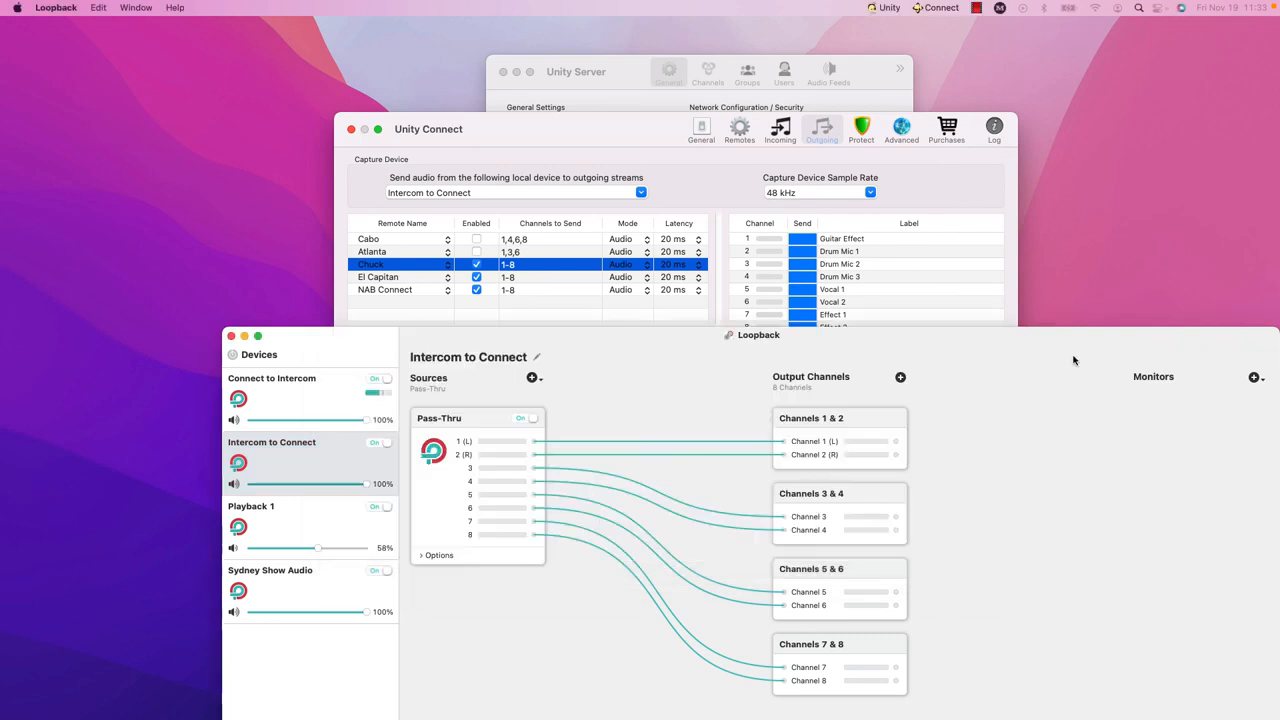
Step: Reposition the Loopback window so Intercom to Connect routing stays visible
{"action": "left_click_drag", "start_coordinate": [1075, 379], "coordinate": [1096, 347]}
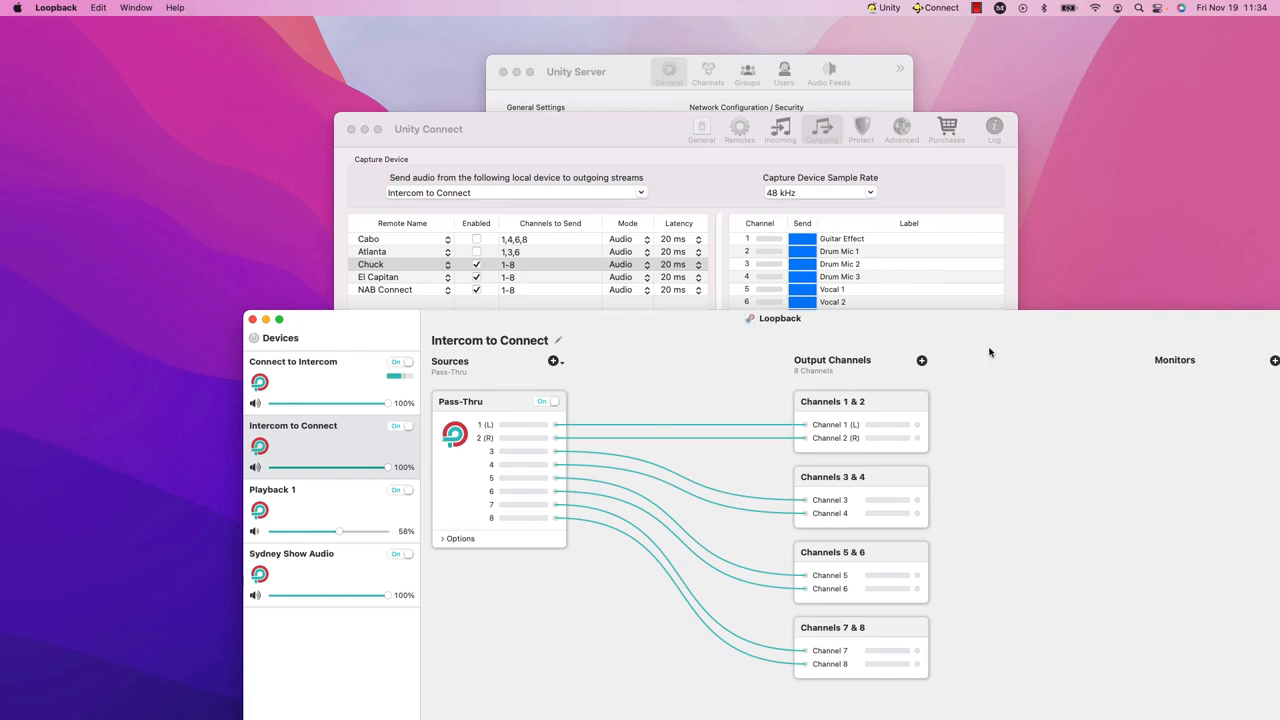
{"action": "left_click_drag", "start_coordinate": [1003, 372], "coordinate": [914, 340]}
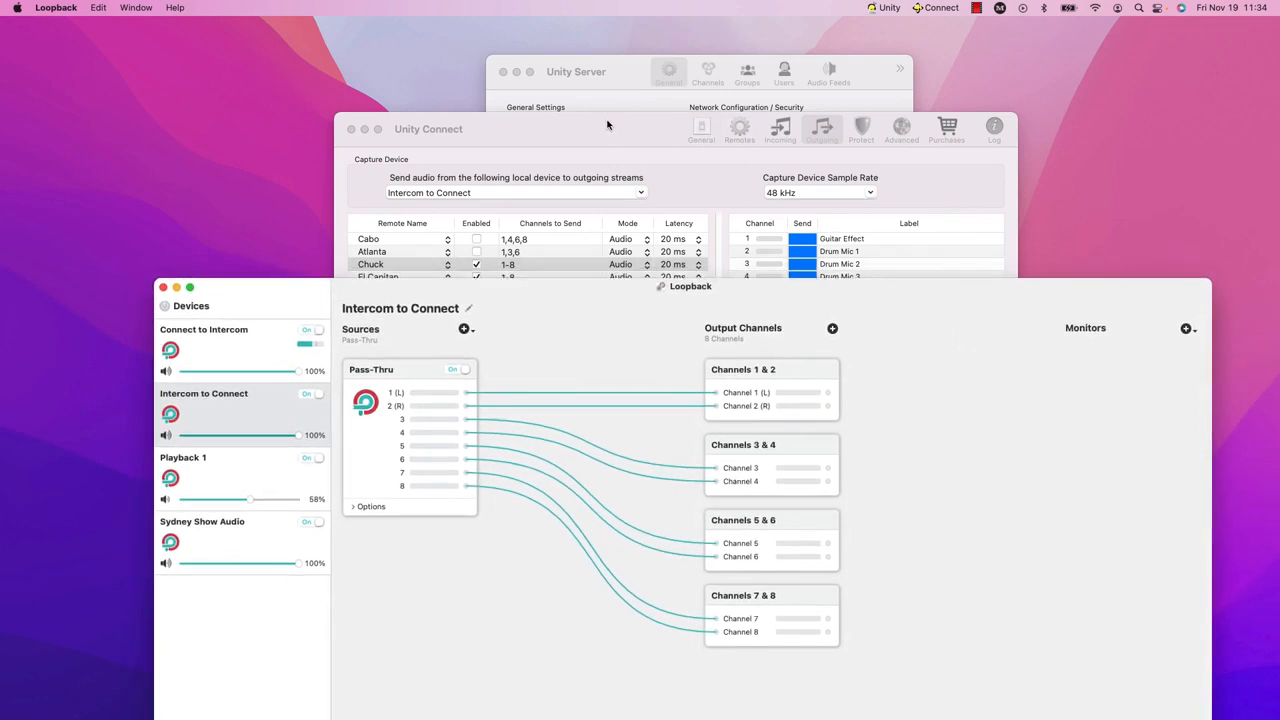
{"action": "left_click_drag", "start_coordinate": [934, 343], "coordinate": [938, 373]}
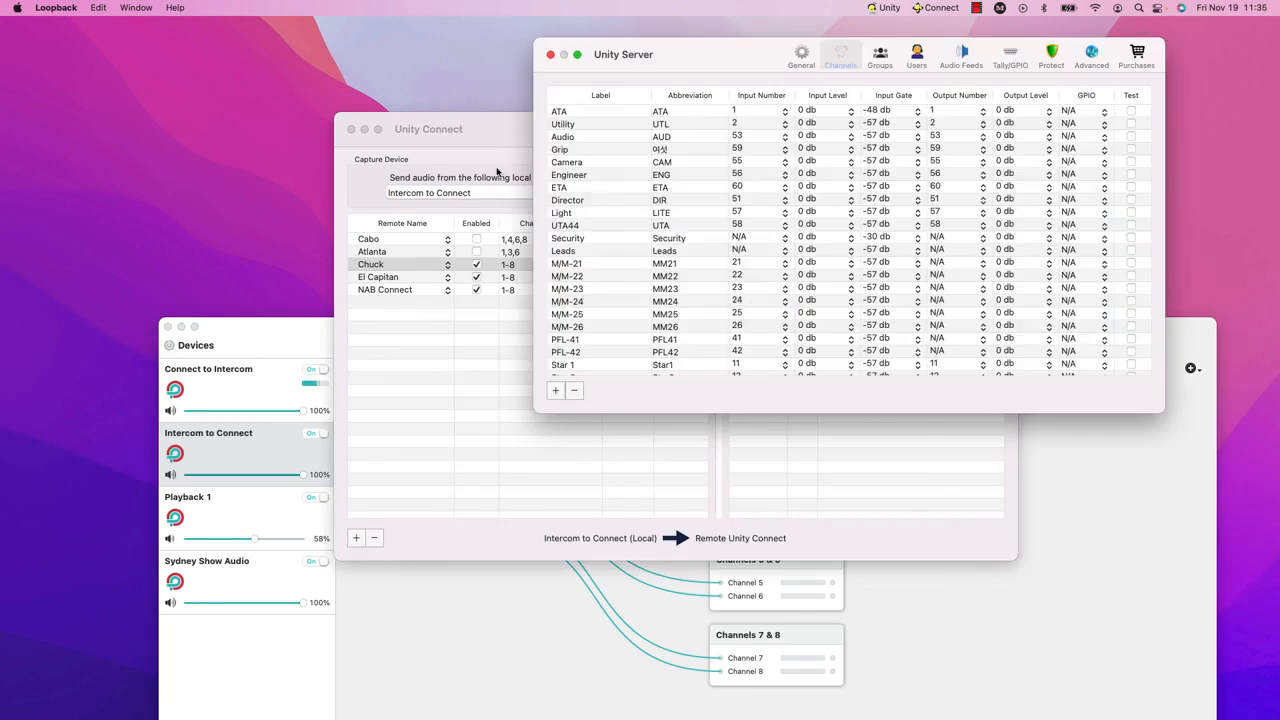
{"action": "left_click", "coordinate": [491, 132]}
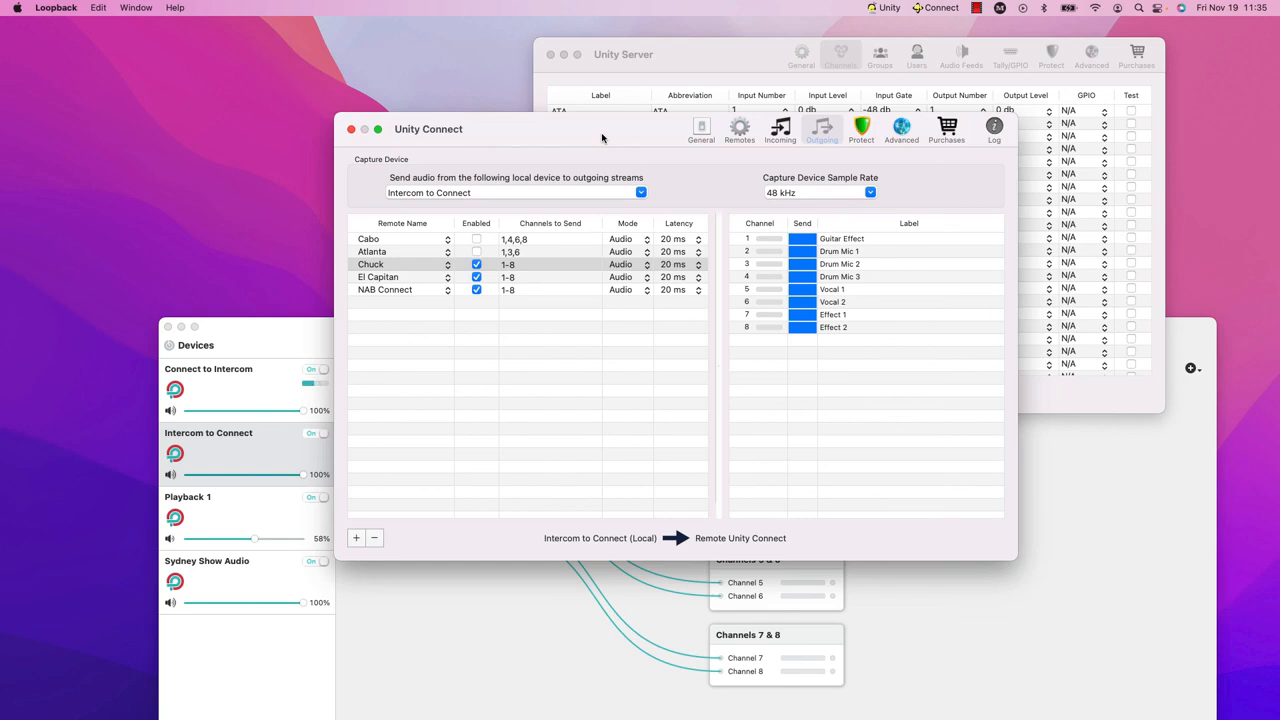
{"action": "left_click_drag", "start_coordinate": [612, 135], "coordinate": [649, 125]}
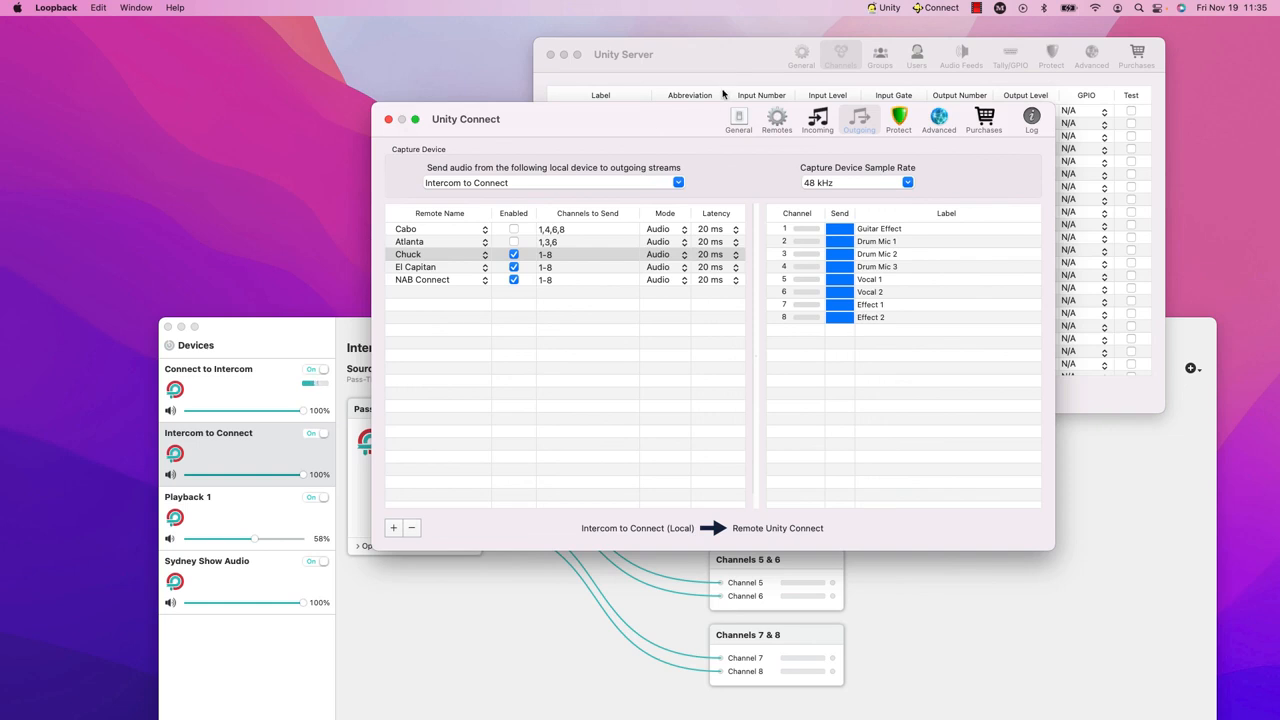
{"action": "left_click", "coordinate": [716, 63]}
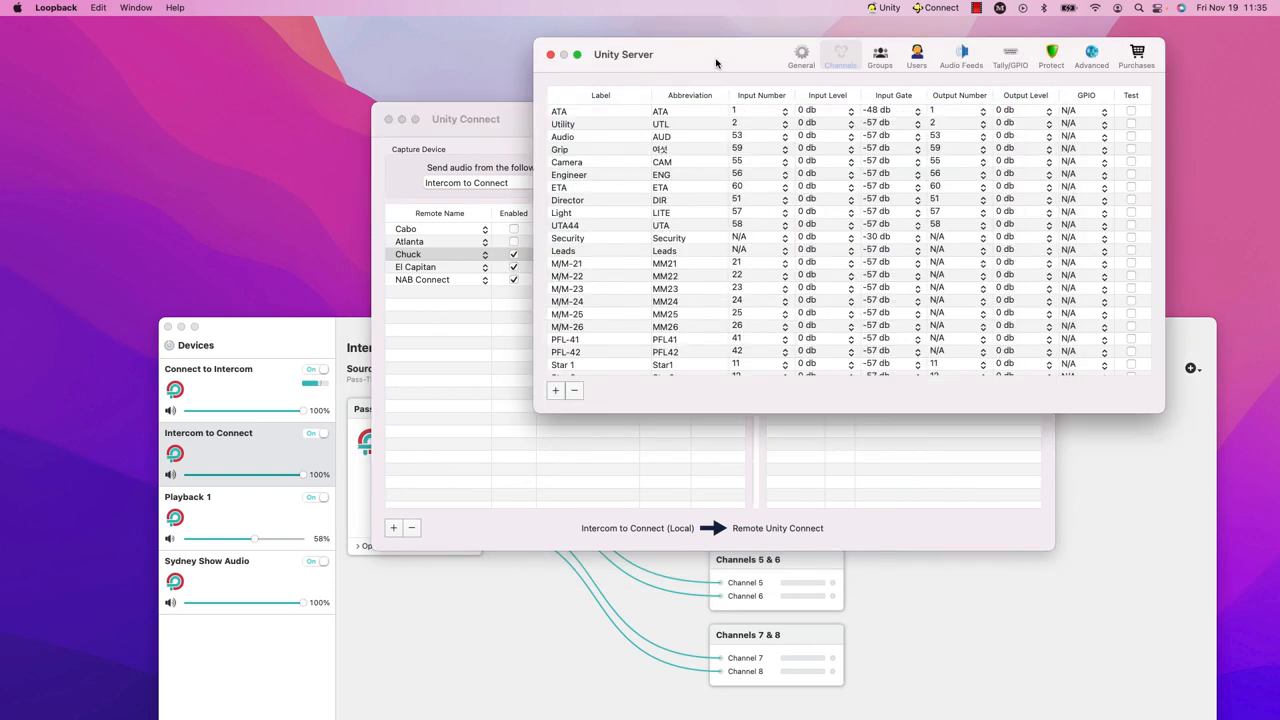
{"action": "left_click", "coordinate": [508, 128]}
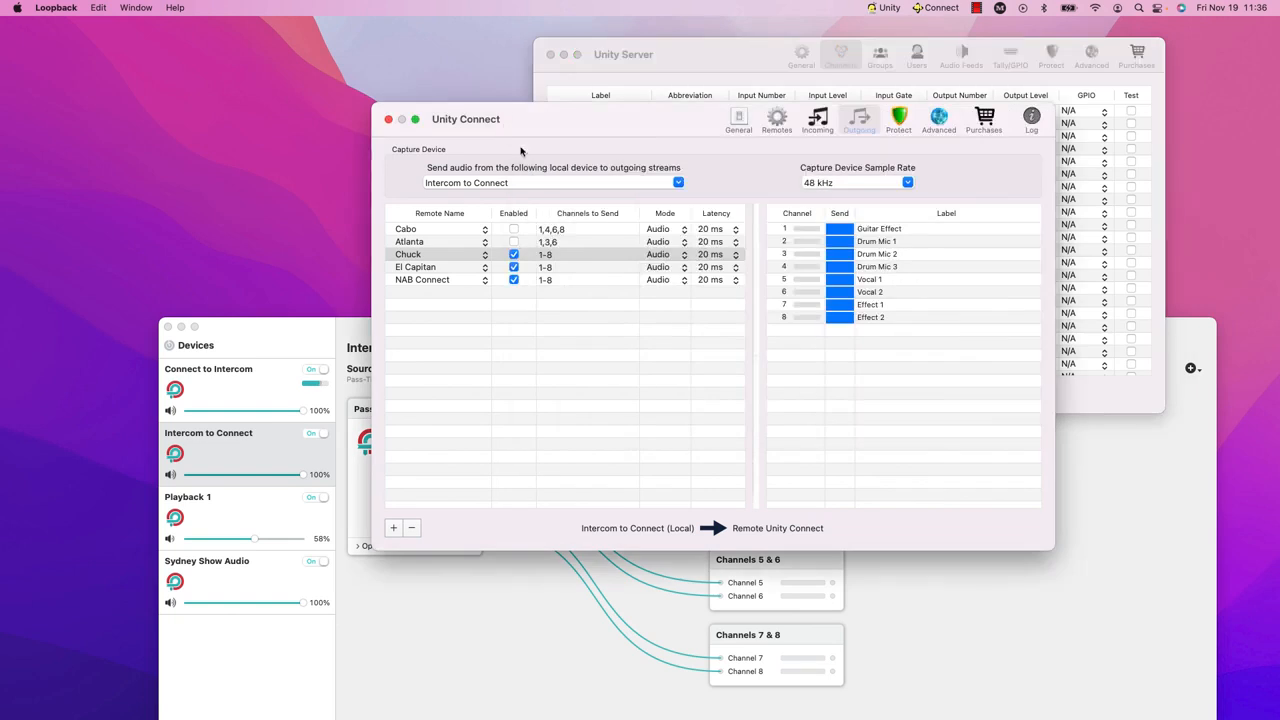